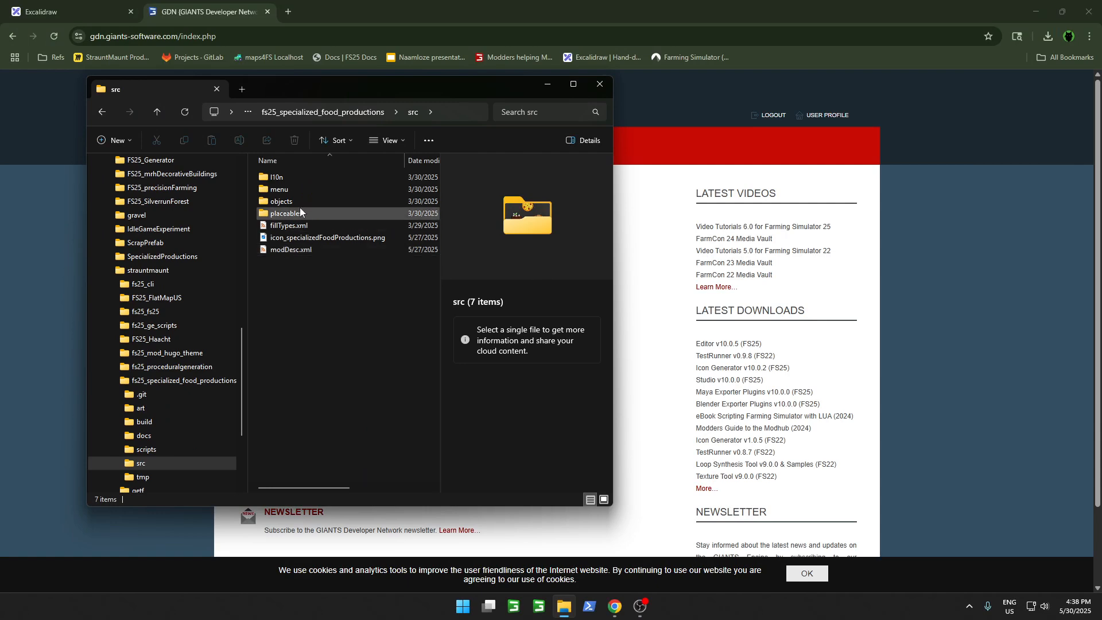
# Step: Look through the src folder's contents and preview icon_specializedFoodProductions.png in the details pane
pyautogui.doubleClick(285, 201)
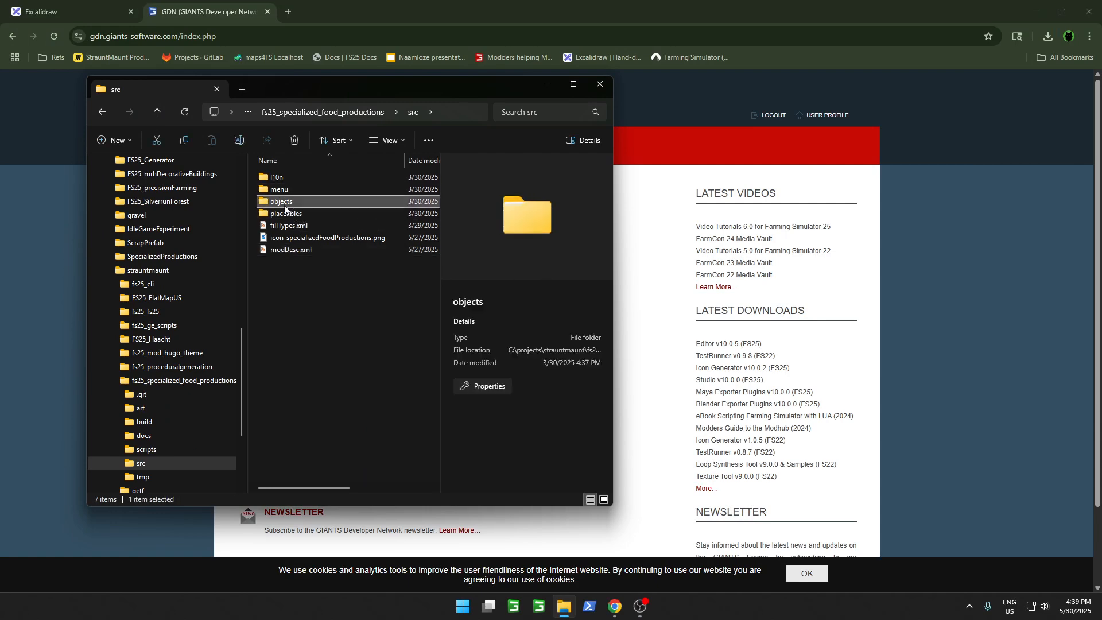
pyautogui.hotkey('alt', 'Left')
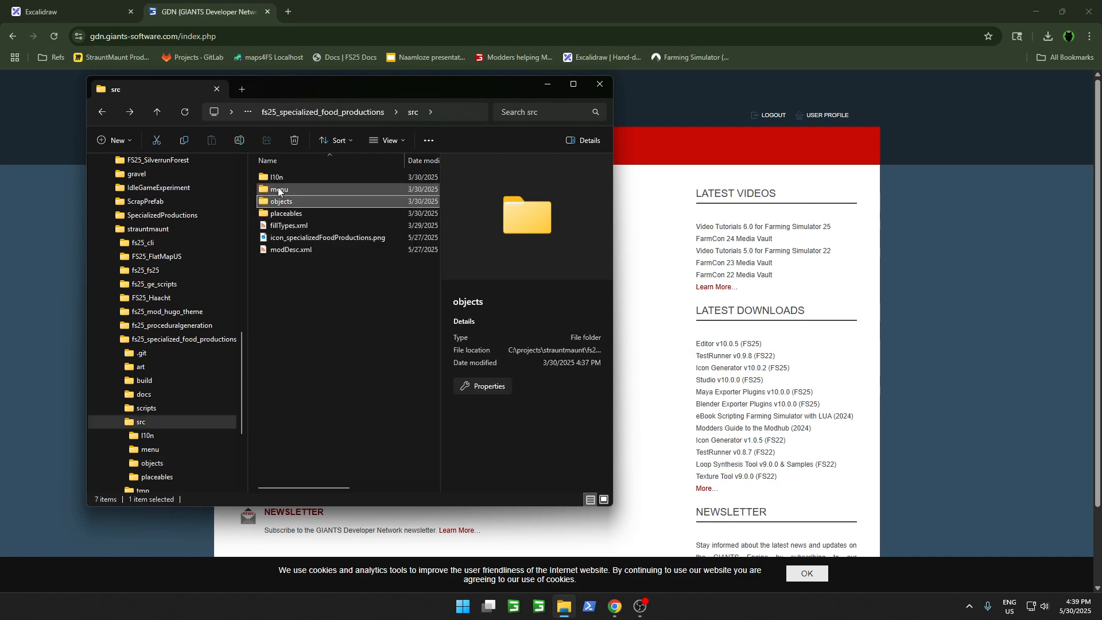
pyautogui.click(301, 225)
pyautogui.click(330, 269)
pyautogui.click(335, 238)
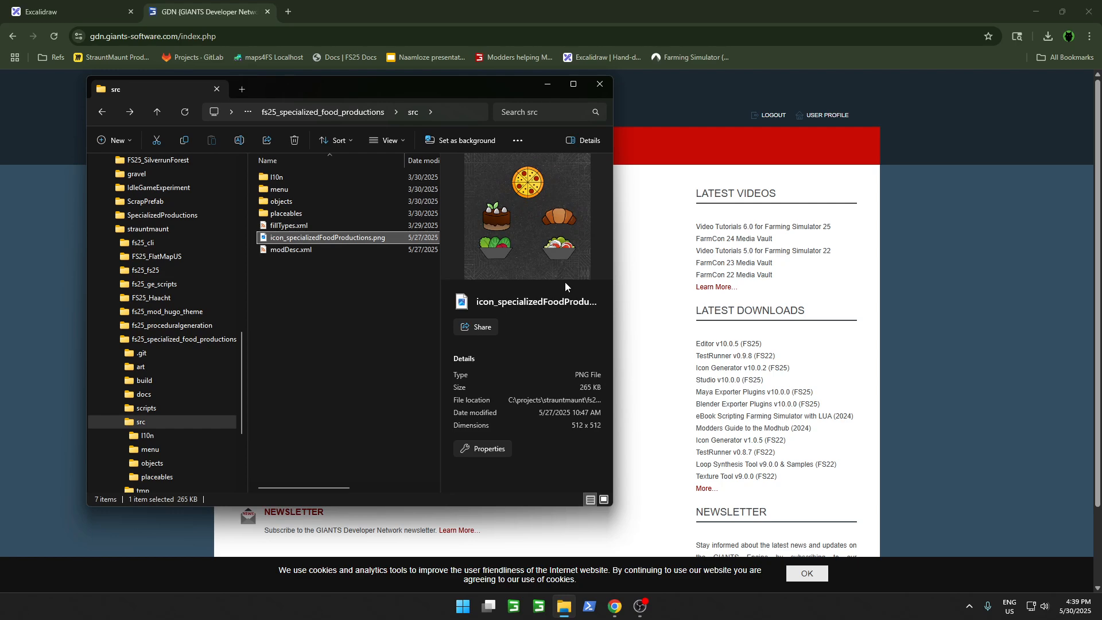
pyautogui.moveTo(616, 299); pyautogui.dragTo(788, 308)
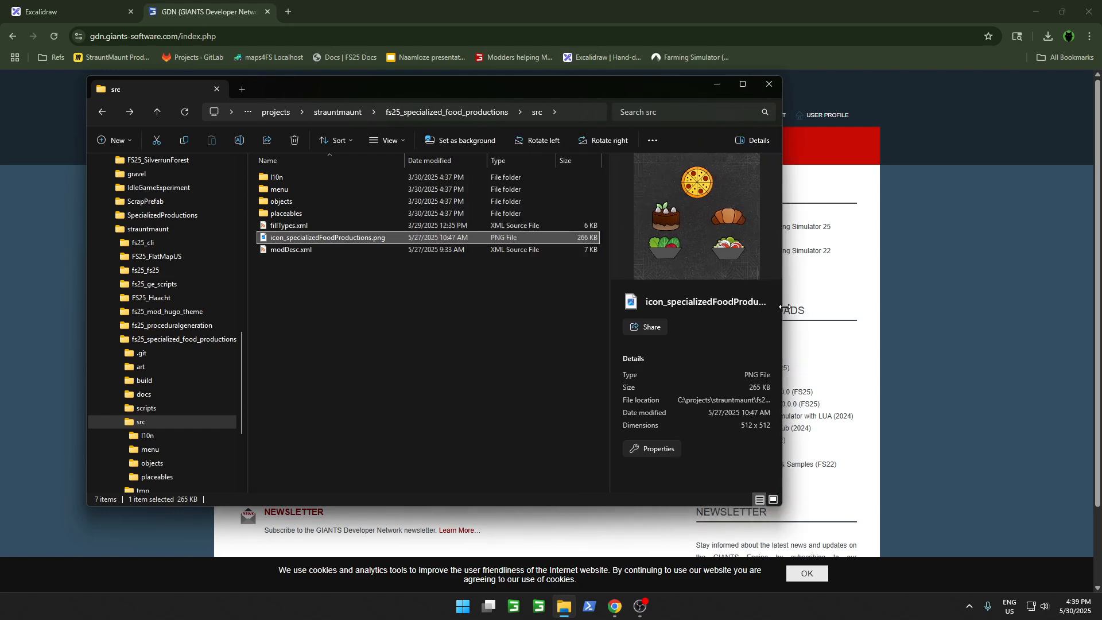
pyautogui.click(439, 343)
pyautogui.click(370, 238)
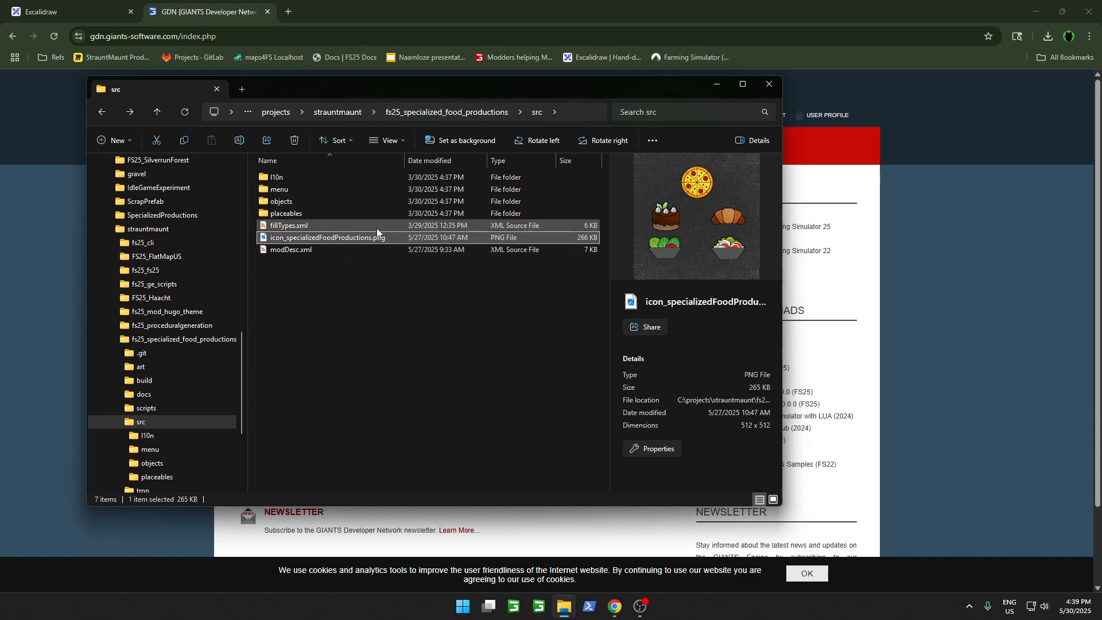
pyautogui.click(340, 285)
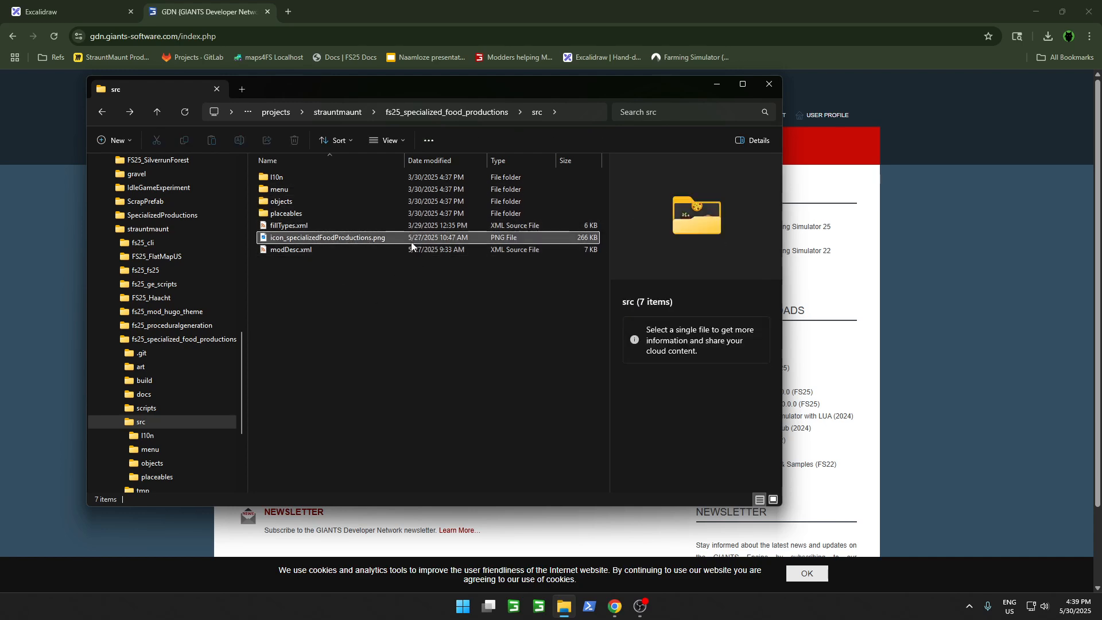
# Step: From a terminal in the src folder, list every PNG path with Get-ChildItem -Recurse -Include "*.png" | Select-Object -ExpandProperty FullName and review the paths
pyautogui.rightClick(384, 338)
pyautogui.click(441, 438)
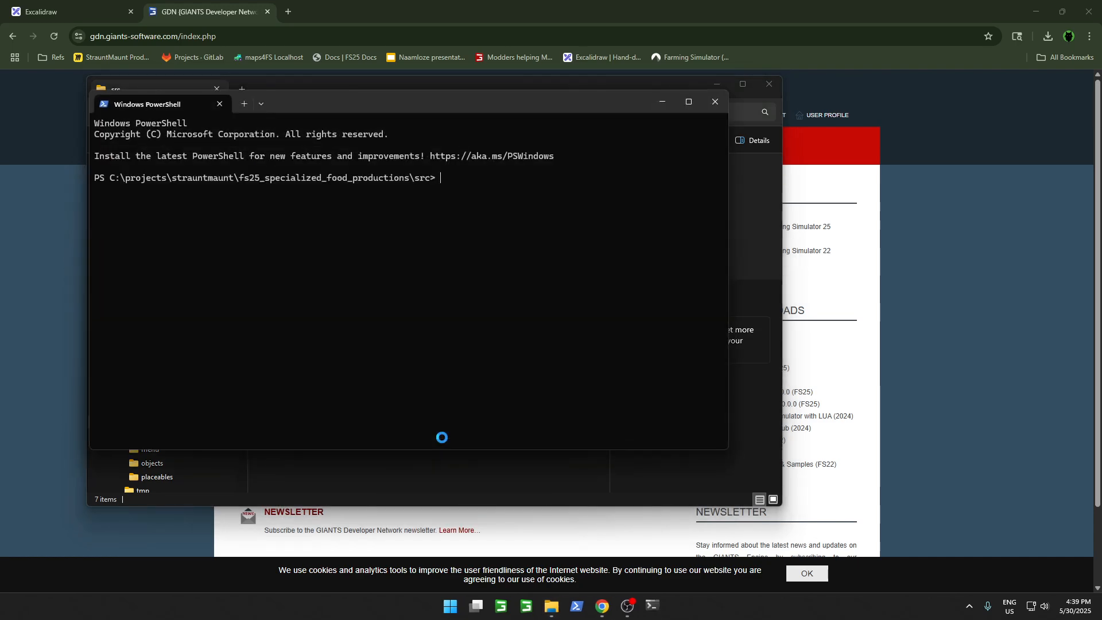
pyautogui.hotkey('ctrl', 'r')
pyautogui.write('get')
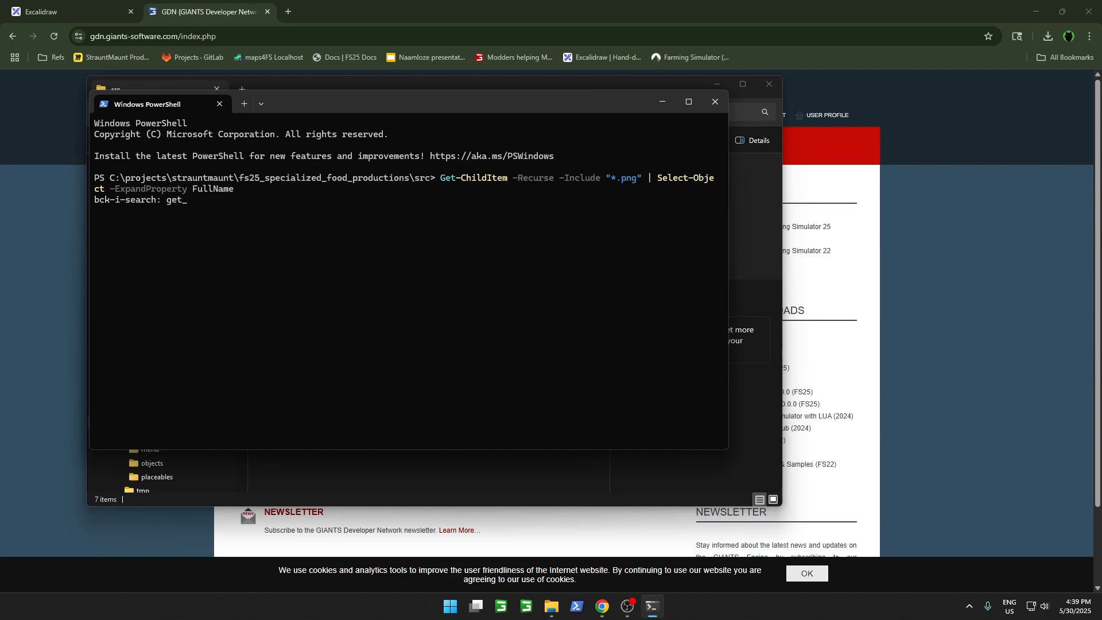
pyautogui.press('Return')
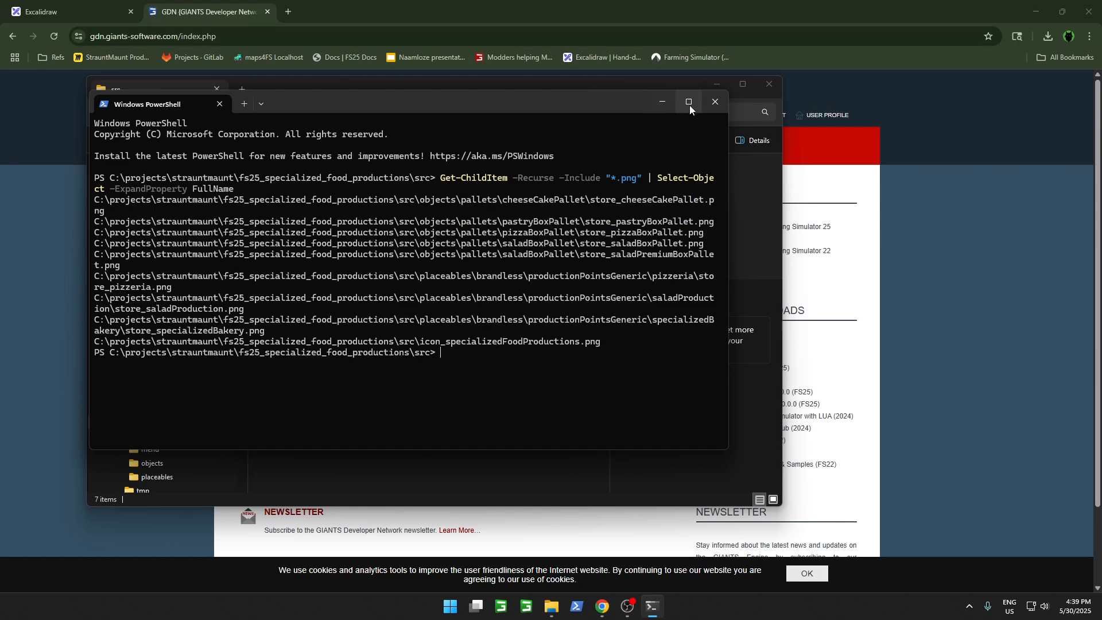
pyautogui.click(689, 102)
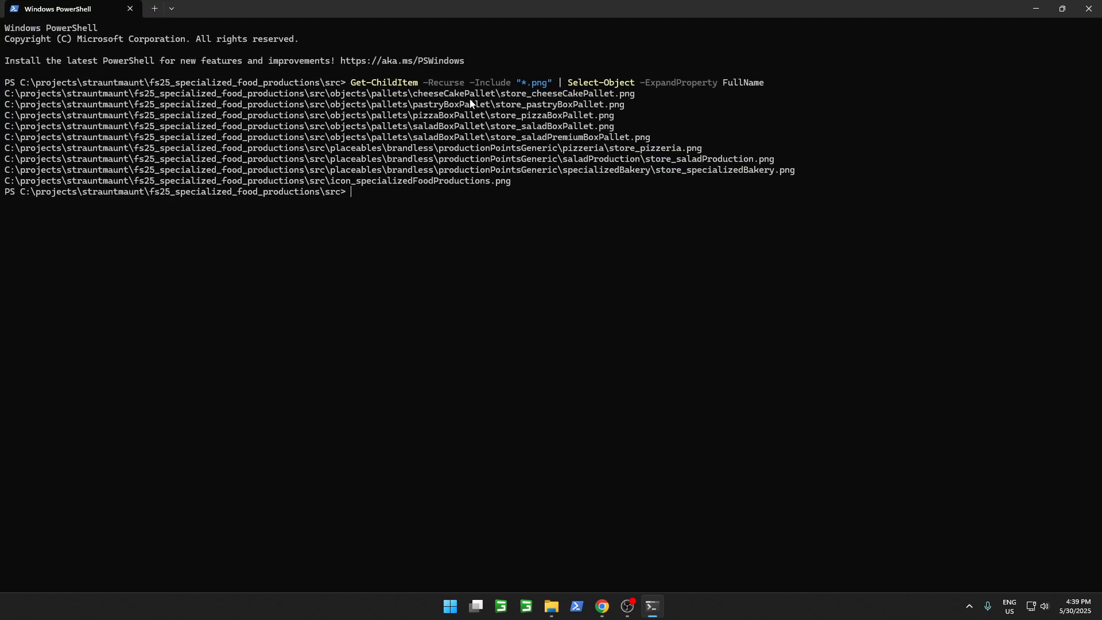
pyautogui.moveTo(370, 93); pyautogui.dragTo(679, 144)
pyautogui.moveTo(418, 148); pyautogui.dragTo(872, 176)
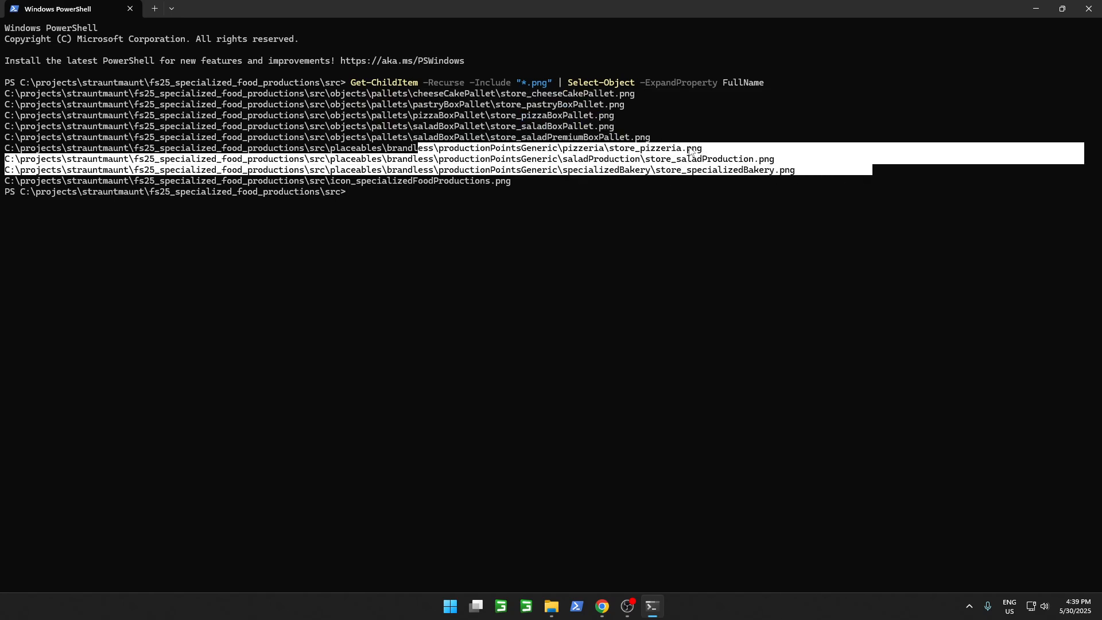
pyautogui.moveTo(326, 183); pyautogui.dragTo(523, 181)
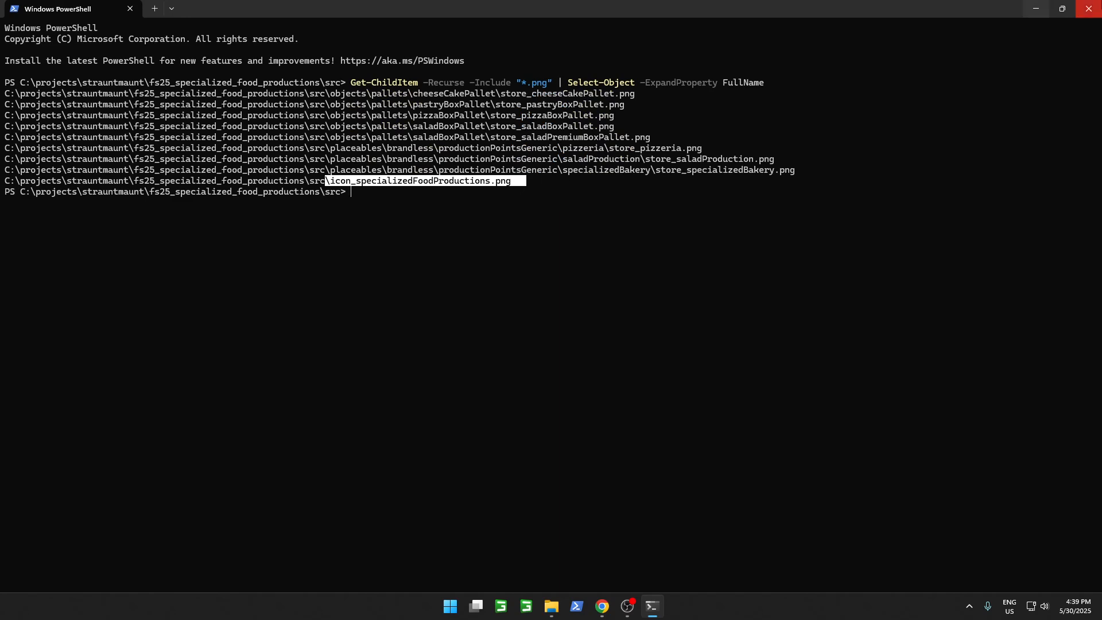
pyautogui.click(1043, 12)
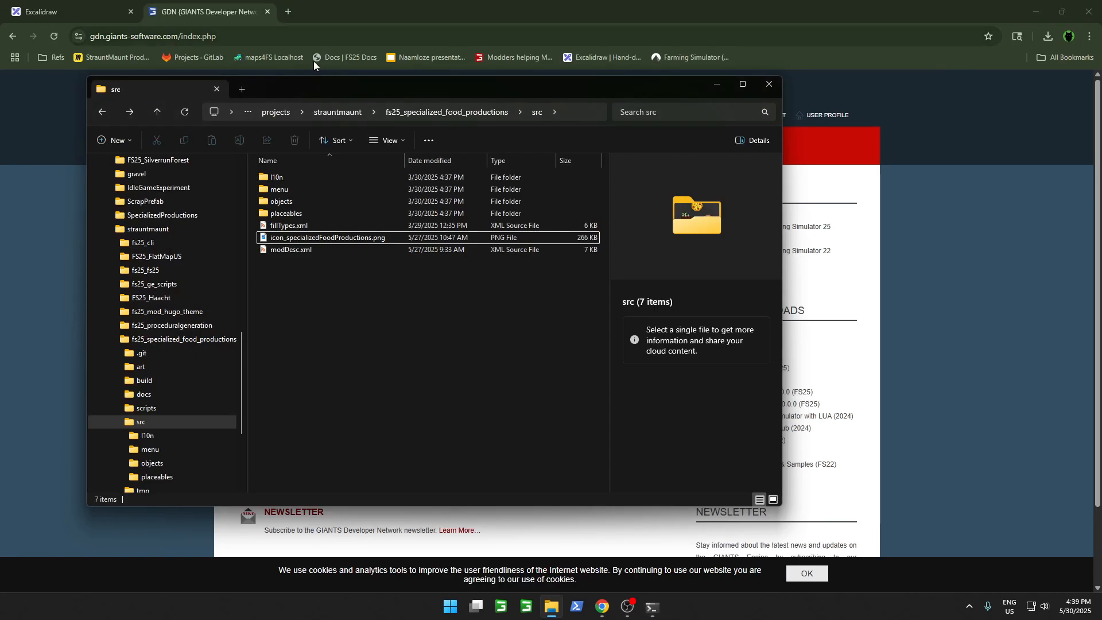
# Step: Find GIANTS Texture Tool v9.0.1 (Farming Simulator 22) in the GDN website's downloads and download it
pyautogui.click(225, 13)
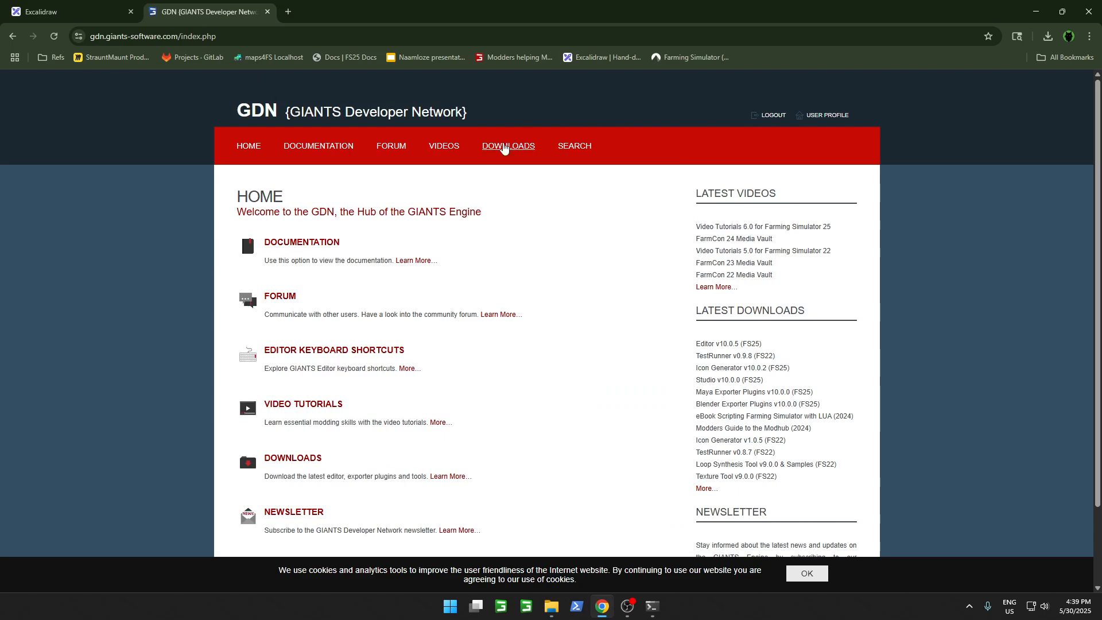
pyautogui.click(503, 146)
pyautogui.hotkey('ctrl', 'f')
pyautogui.write('te')
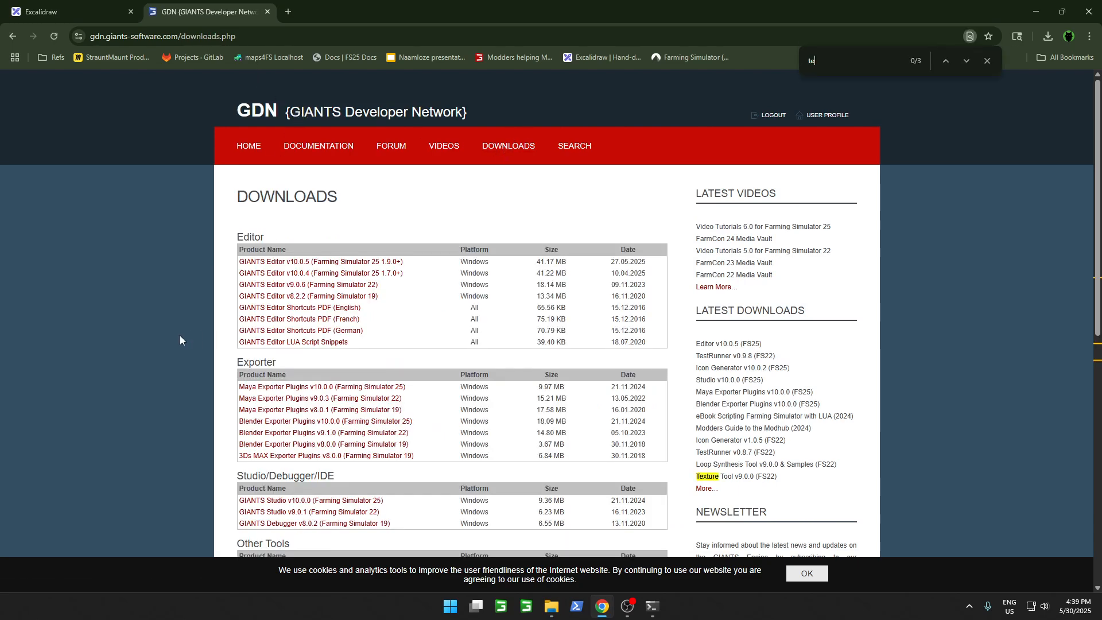
pyautogui.write('xture')
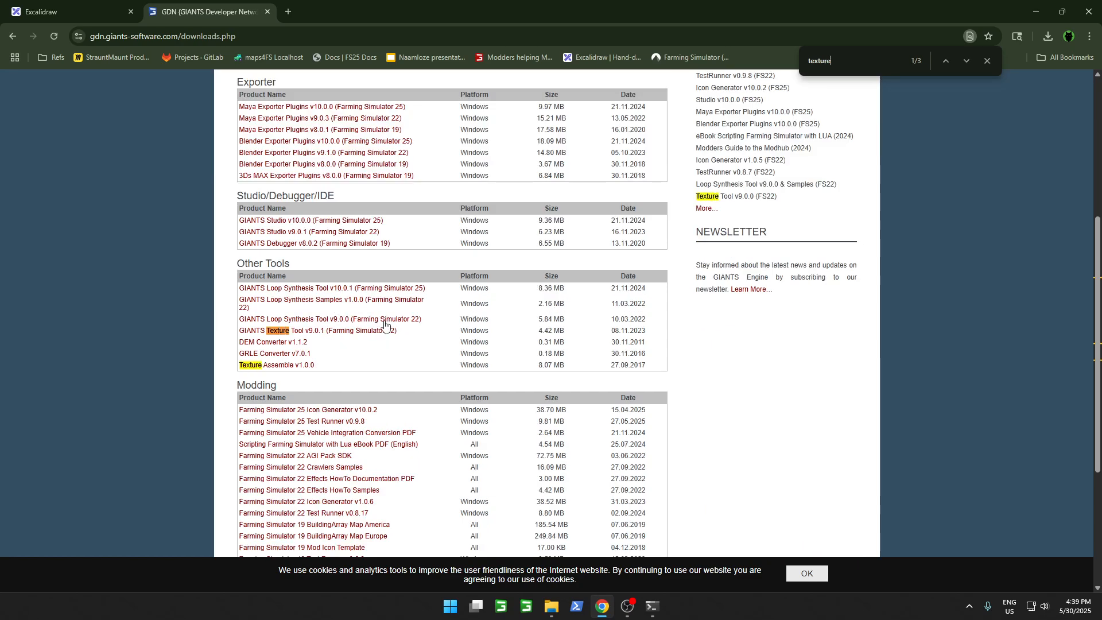
pyautogui.click(340, 333)
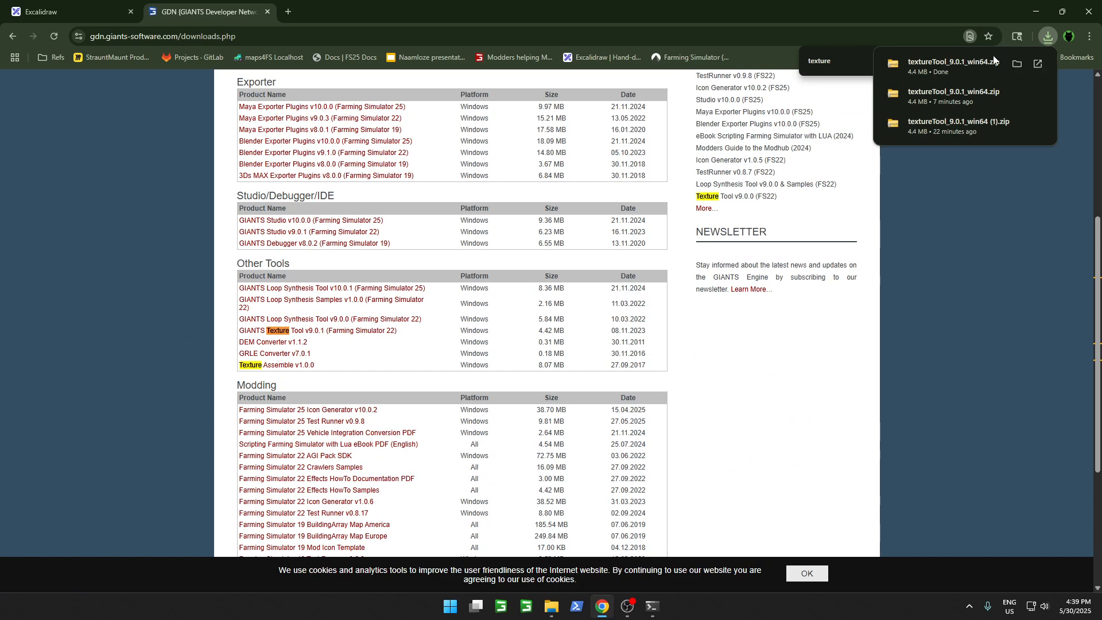
# Step: Start extracting textureTool_9.0.1_win64.zip from the Downloads folder and copy the archive's folder name from the destination path
pyautogui.click(1011, 63)
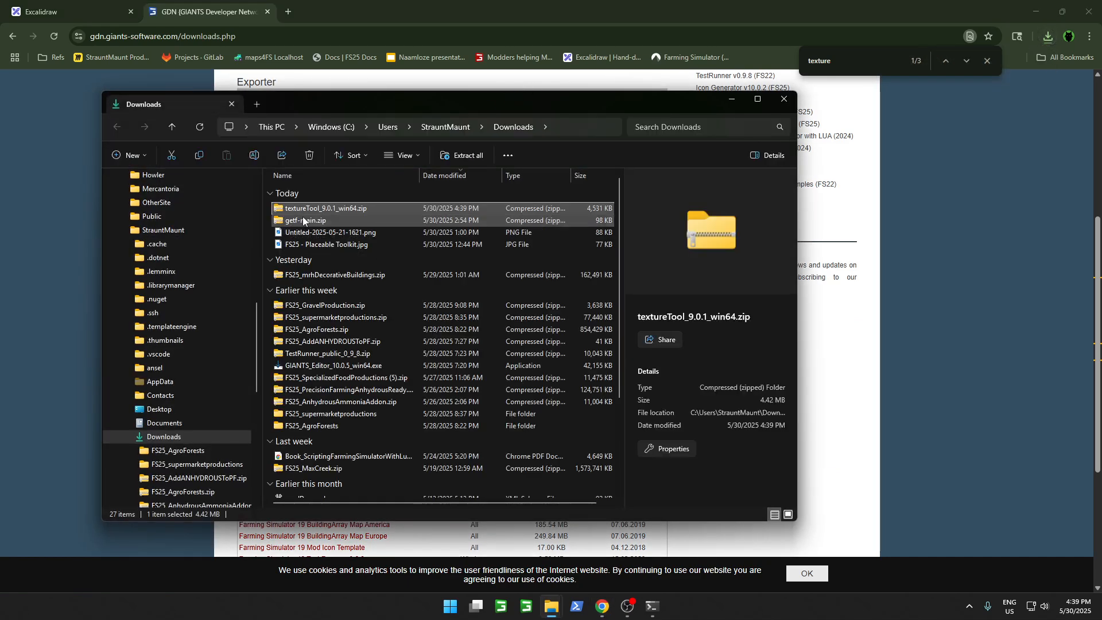
pyautogui.rightClick(309, 210)
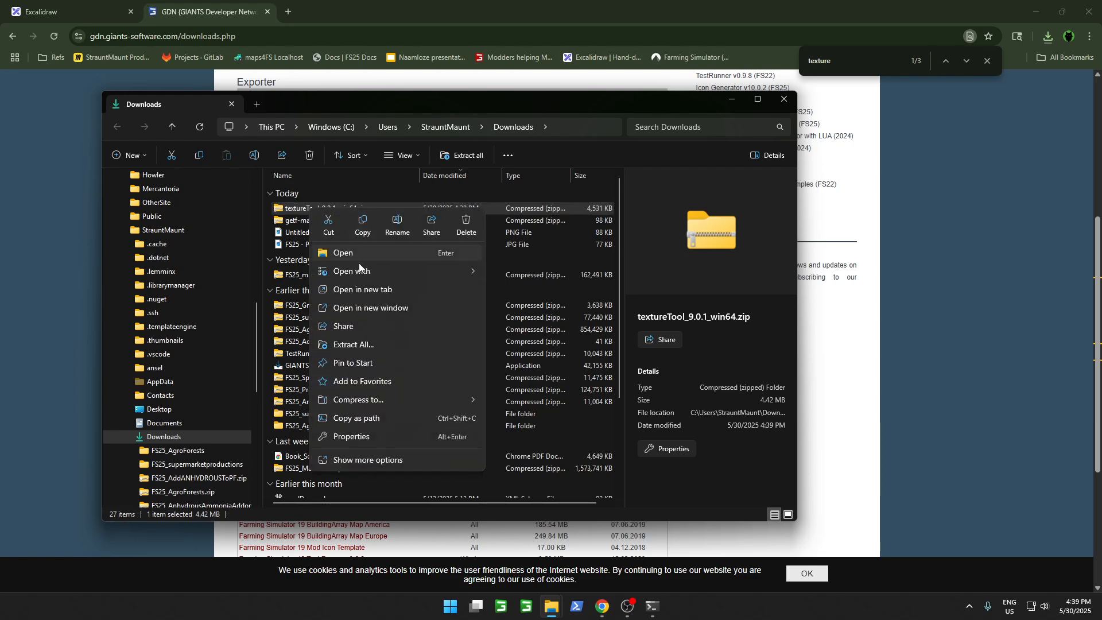
pyautogui.click(367, 354)
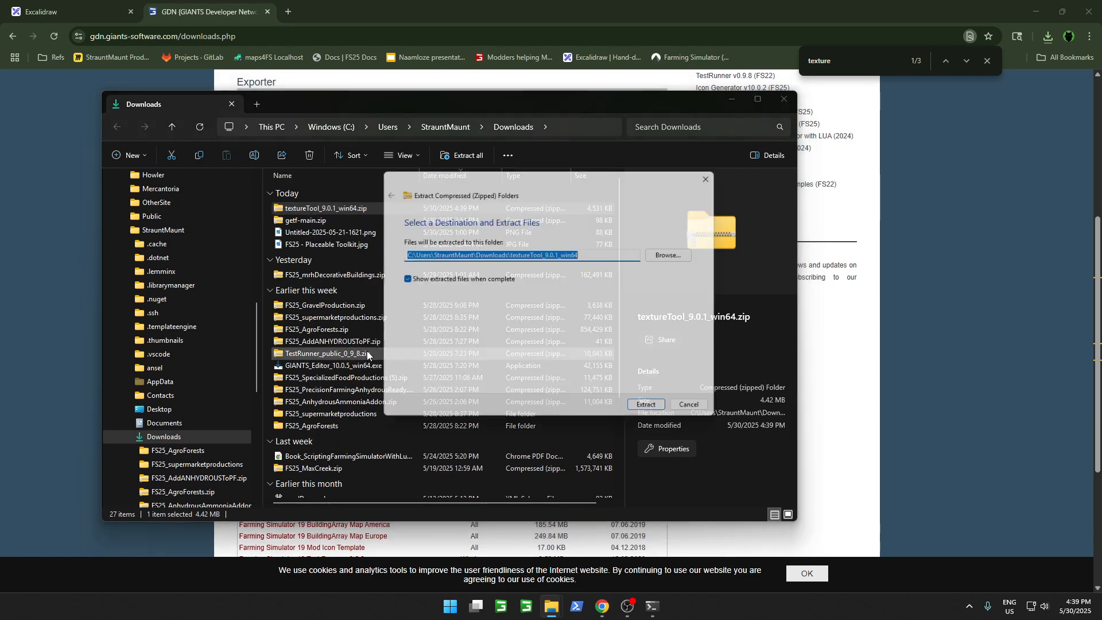
pyautogui.moveTo(508, 253); pyautogui.dragTo(618, 252)
pyautogui.hotkey('ctrl', 'c')
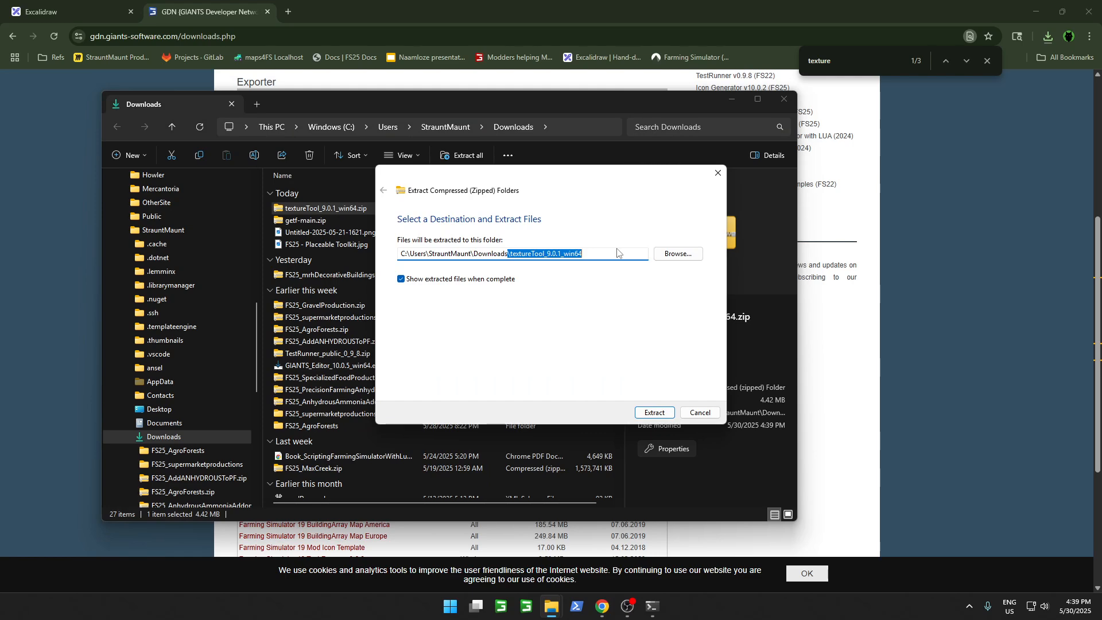
# Step: Create and open a textureTool_9.0.1_win64 folder inside FS25 Tools while choosing the extraction destination
pyautogui.click(660, 254)
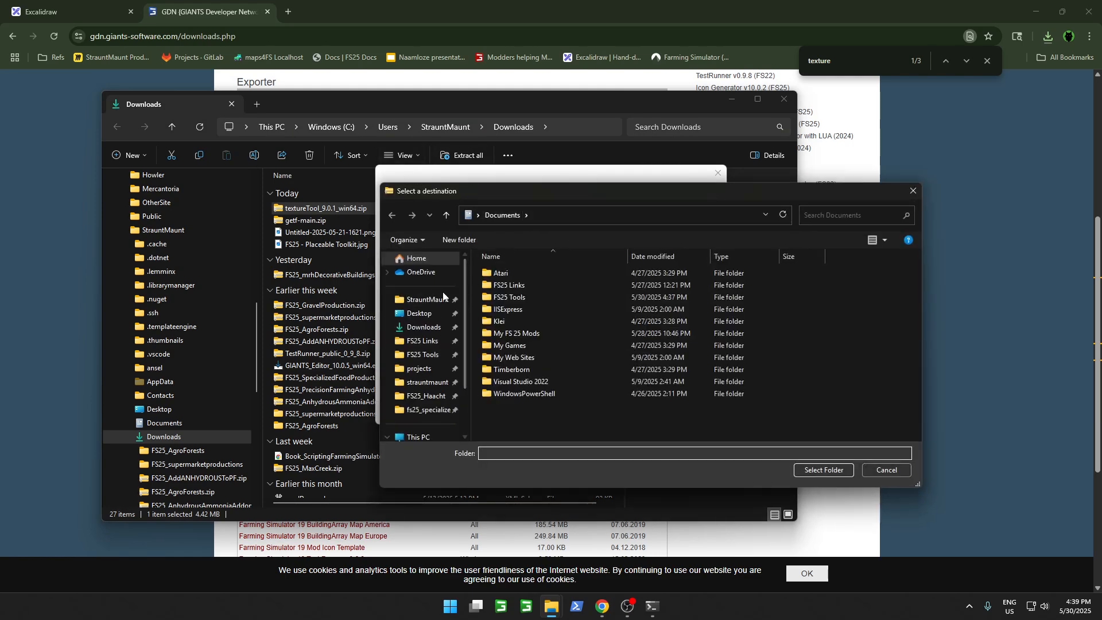
pyautogui.click(426, 354)
pyautogui.rightClick(539, 373)
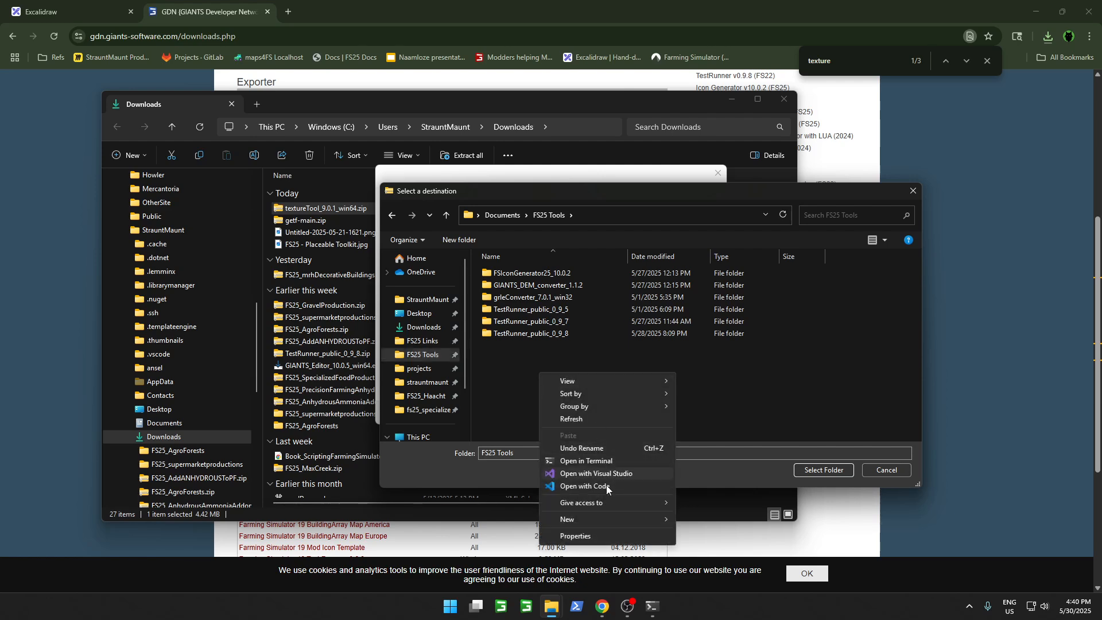
pyautogui.moveTo(610, 520)
pyautogui.click(694, 362)
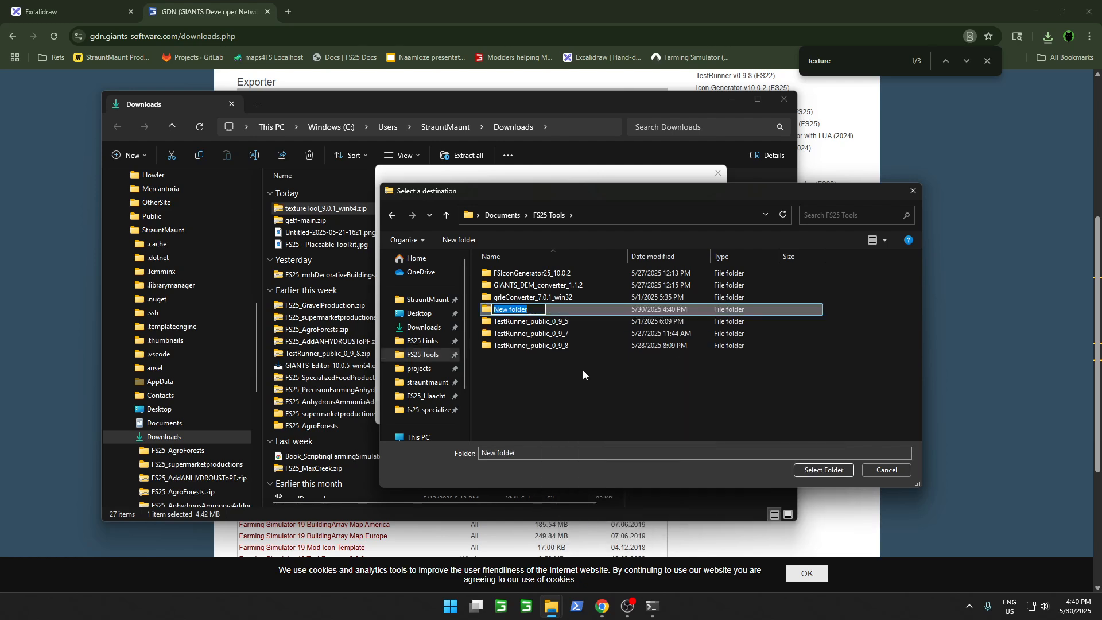
pyautogui.hotkey('ctrl', 'v')
pyautogui.press('Return')
pyautogui.press('Return')
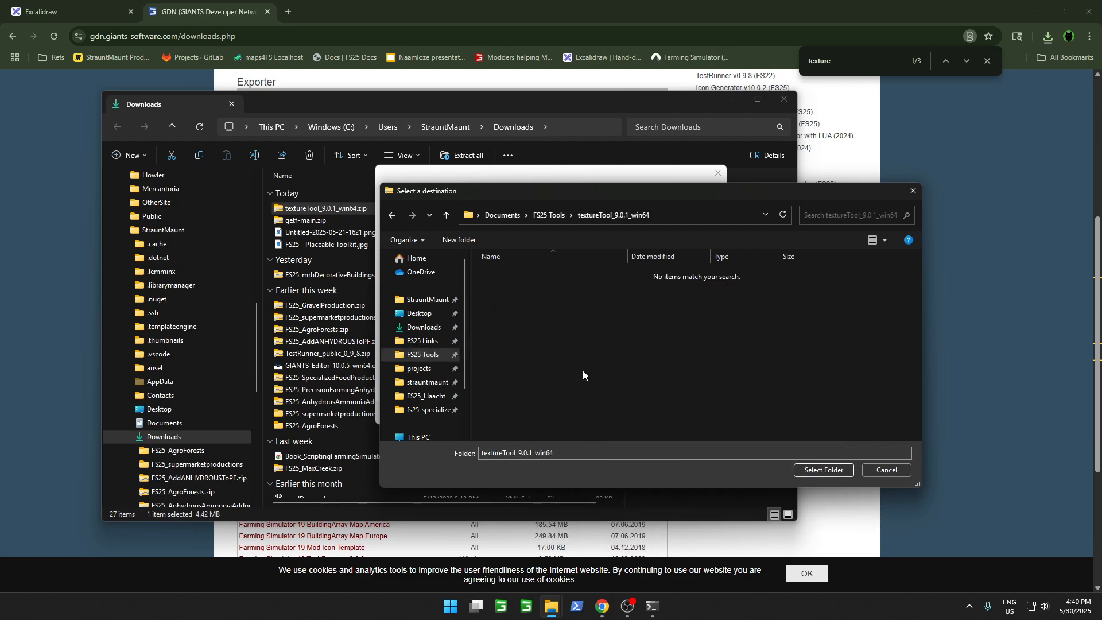
# Step: Extract the archive into the new textureTool_9.0.1_win64 folder and close the Downloads window
pyautogui.click(811, 470)
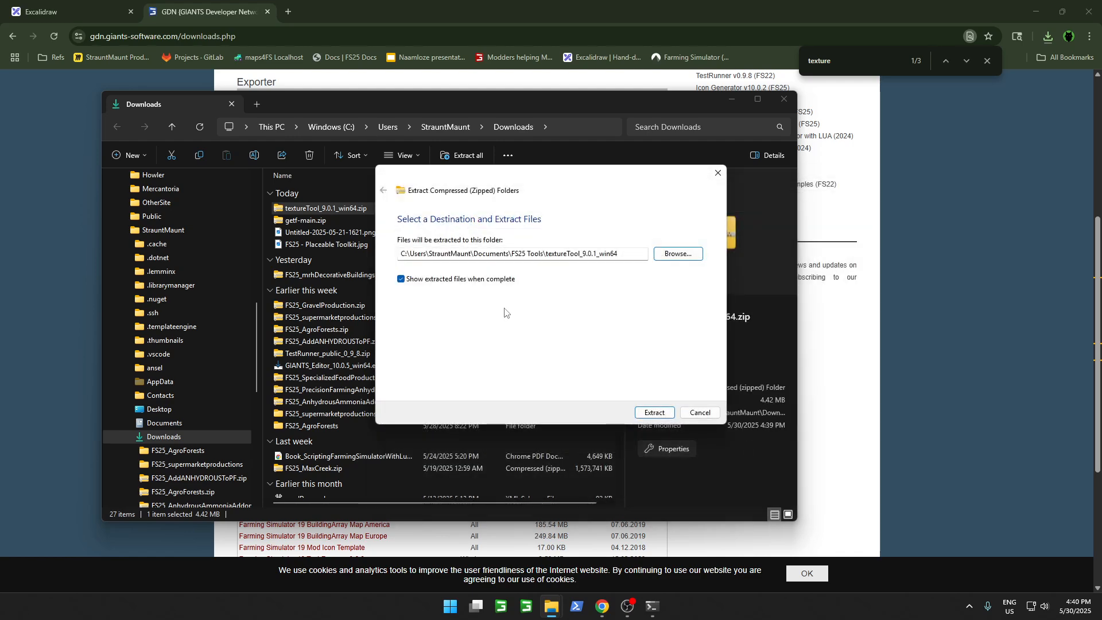
pyautogui.click(655, 413)
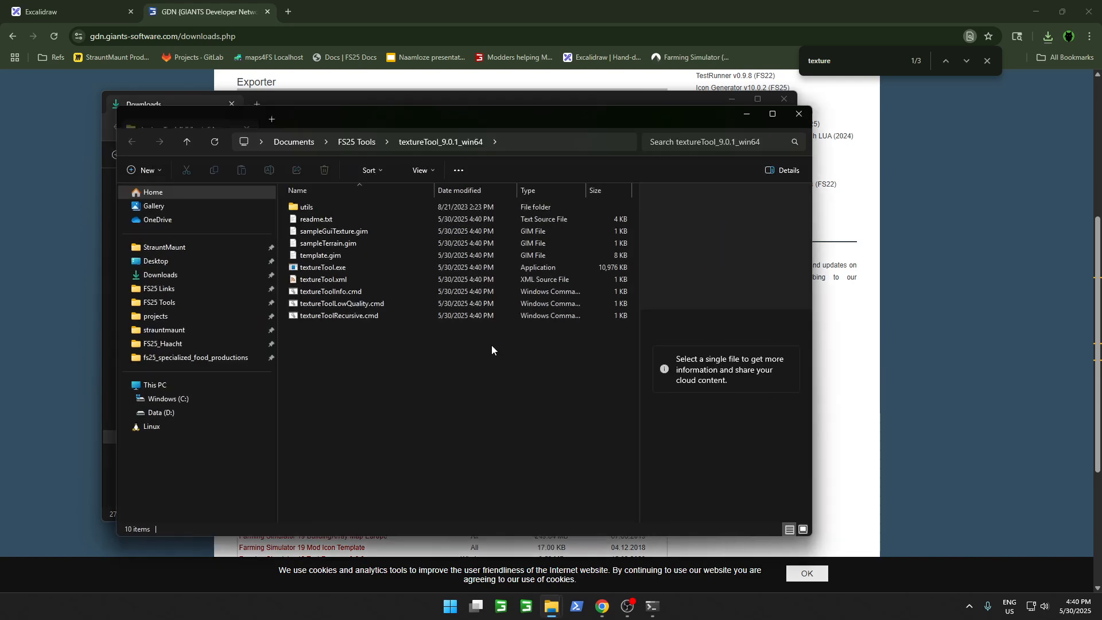
pyautogui.click(779, 100)
pyautogui.click(779, 101)
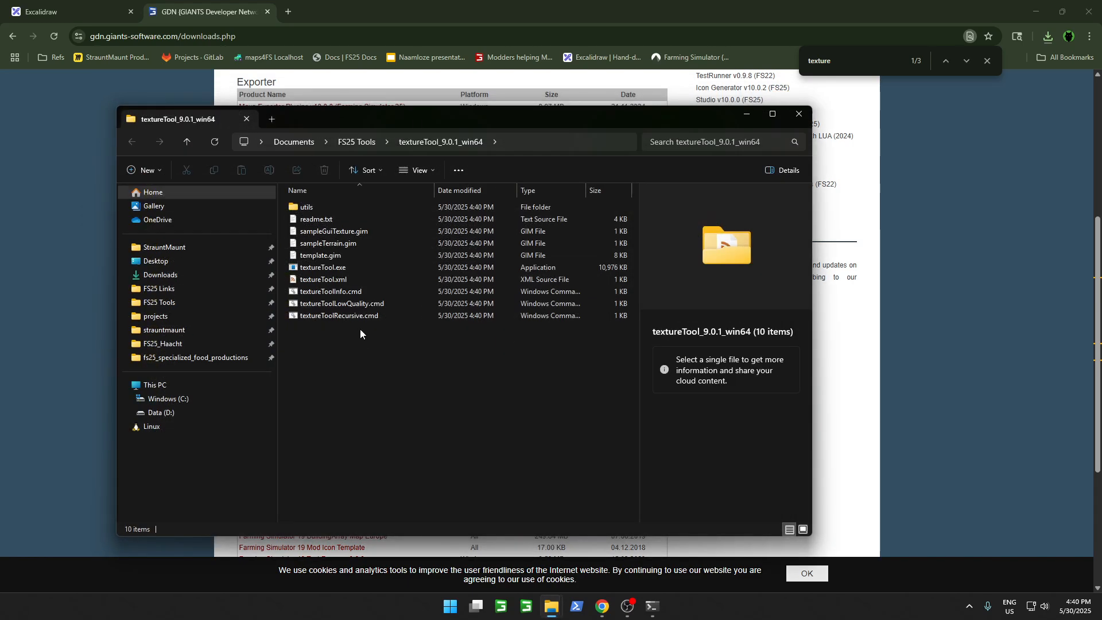
# Step: Arrange the textureTool_9.0.1_win64 and src folder windows side by side, with the texture tool folder in front
pyautogui.moveTo(442, 121); pyautogui.dragTo(357, 79)
pyautogui.moveTo(551, 606)
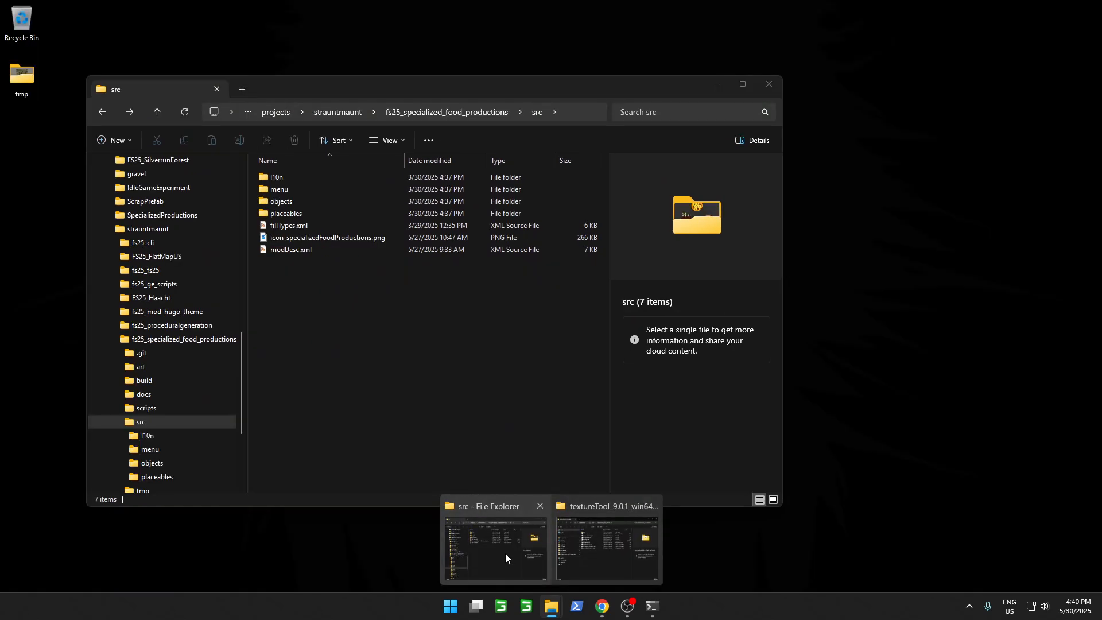
pyautogui.click(505, 553)
pyautogui.moveTo(276, 86); pyautogui.dragTo(573, 131)
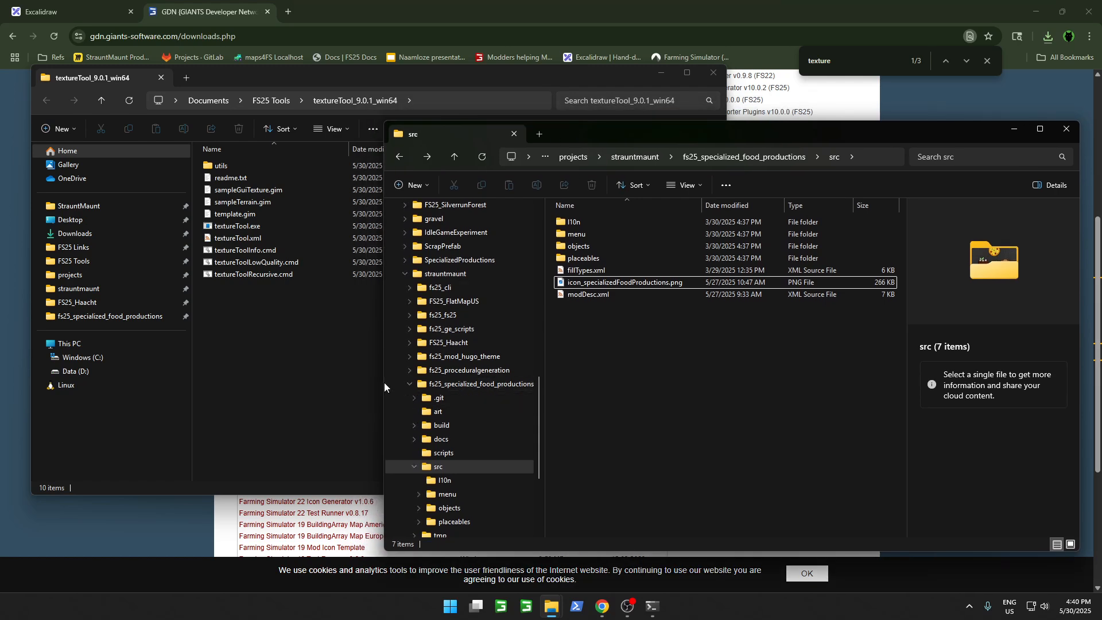
pyautogui.moveTo(385, 382); pyautogui.dragTo(619, 362)
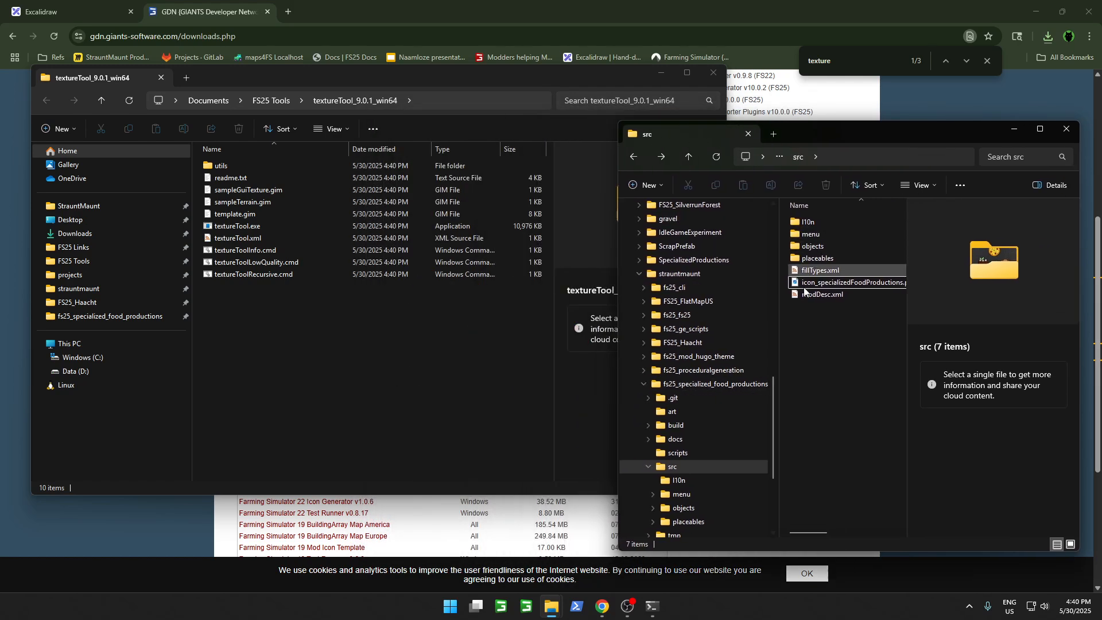
pyautogui.click(316, 370)
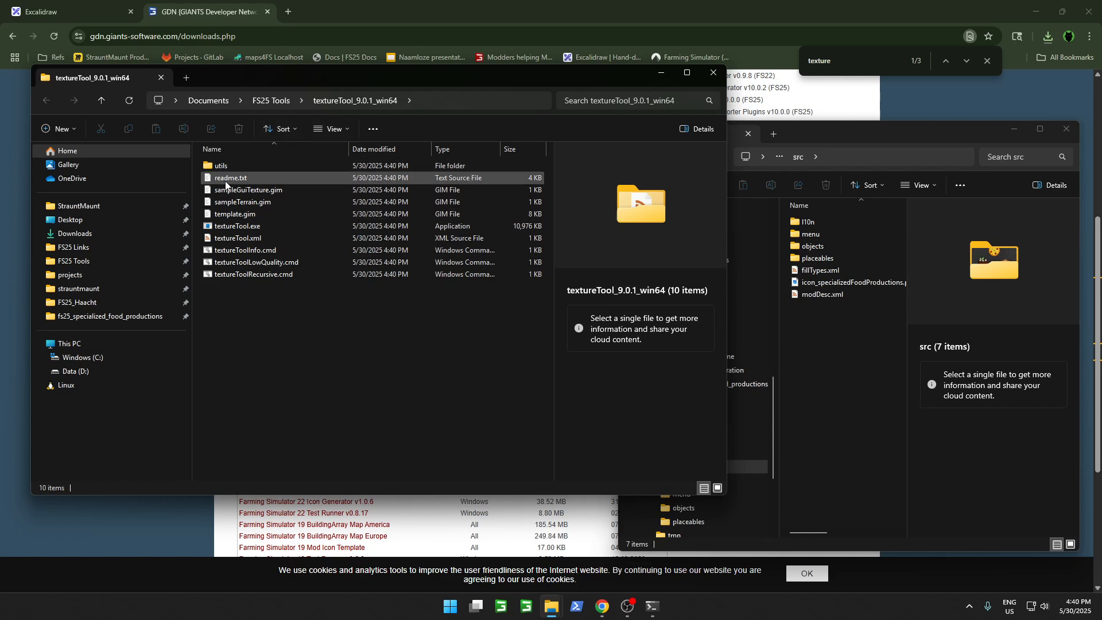
# Step: Read the usage instructions in the Texture Tool's readme.txt and close the file
pyautogui.doubleClick(275, 179)
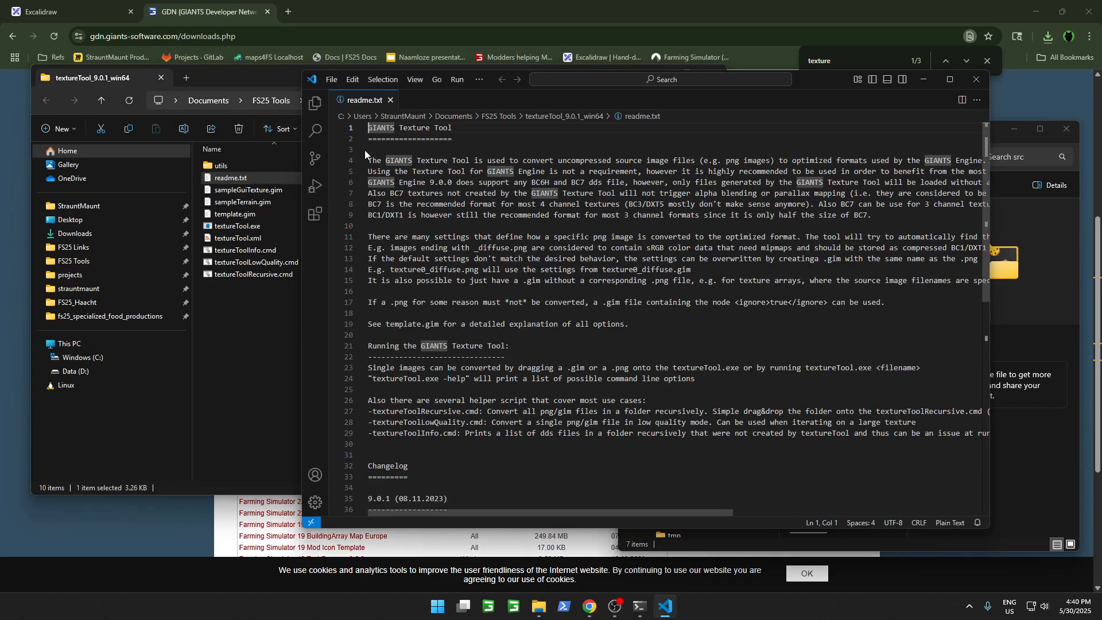
pyautogui.moveTo(368, 161); pyautogui.dragTo(678, 393)
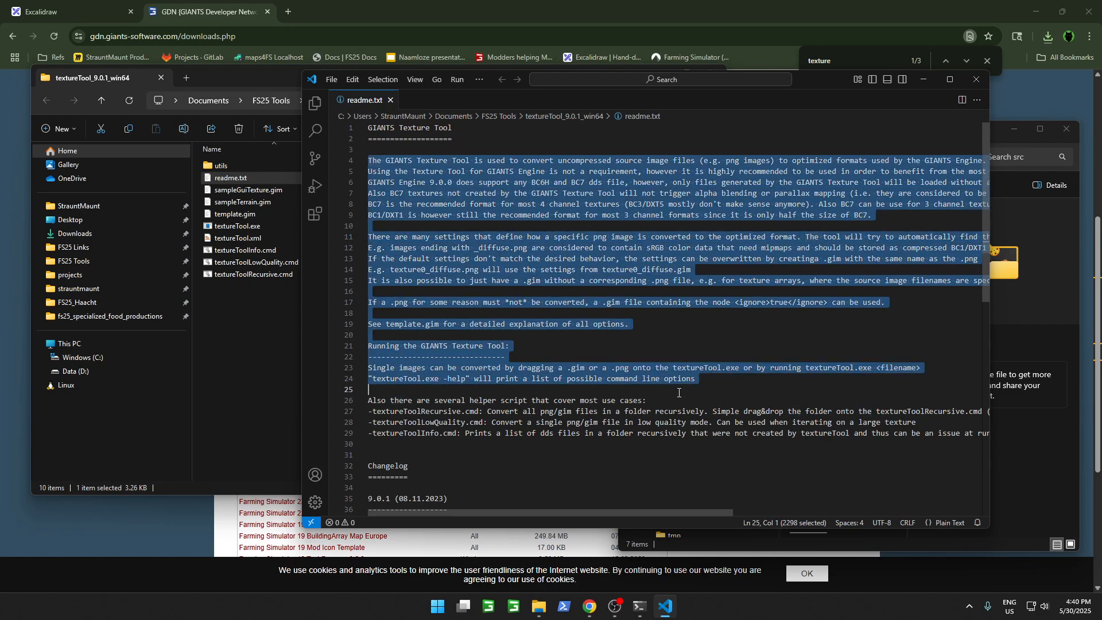
pyautogui.click(975, 79)
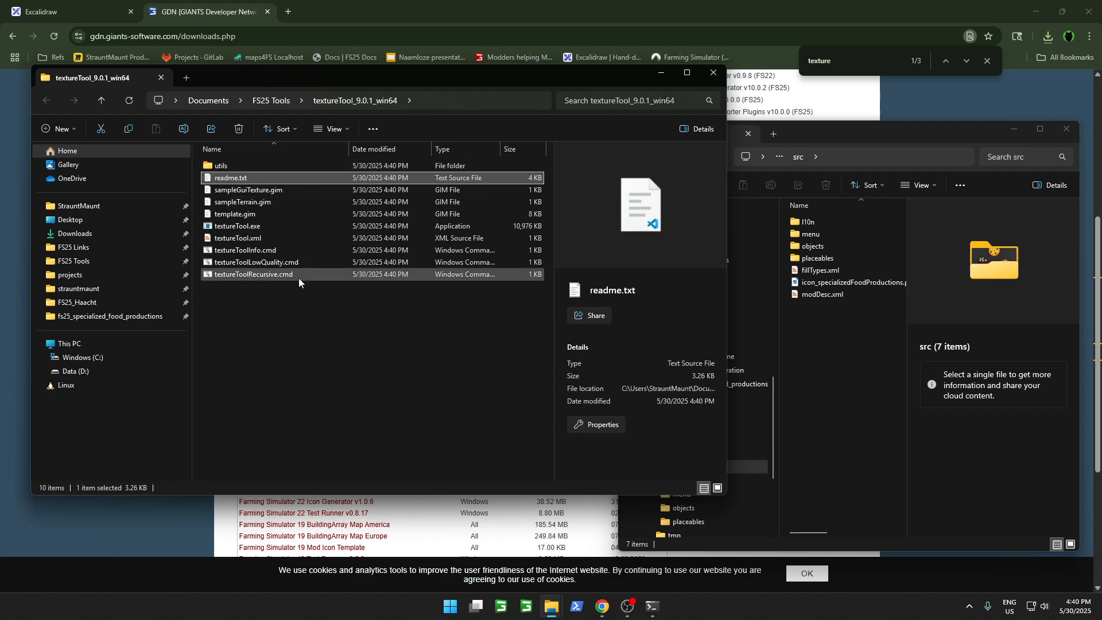
# Step: Identify textureToolRecursive.cmd as the conversion script and widen the src folder window to show full file names
pyautogui.click(307, 322)
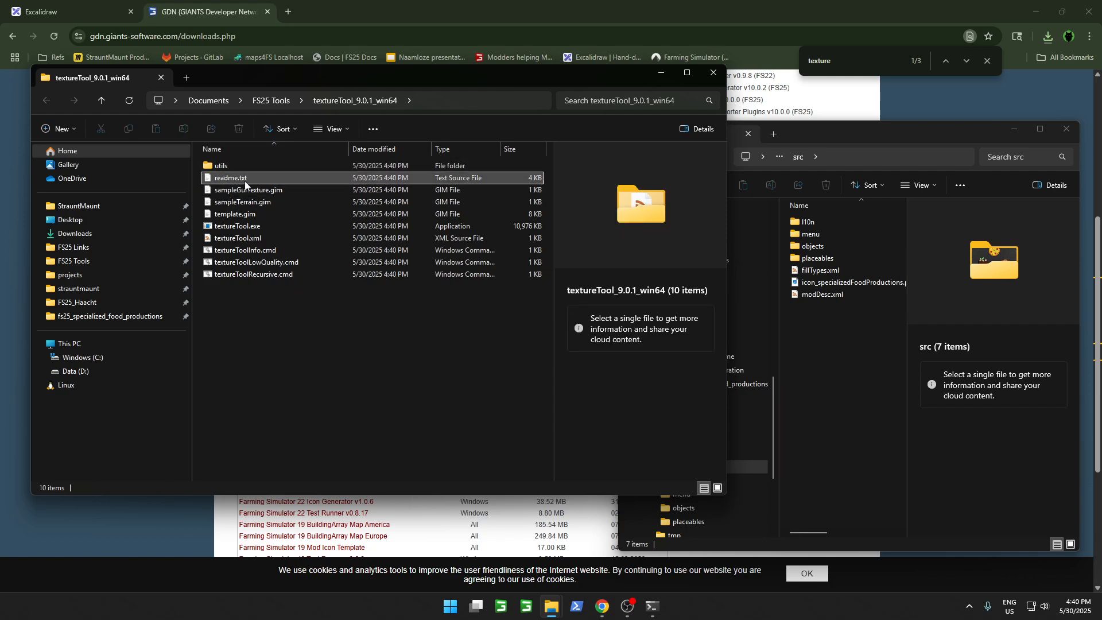
pyautogui.click(250, 276)
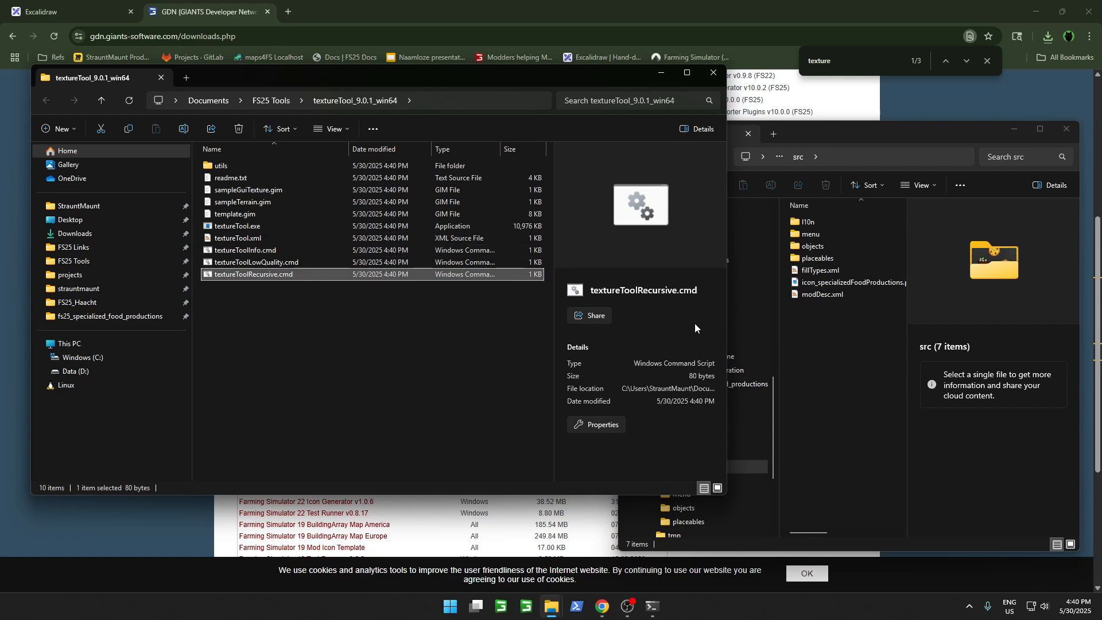
pyautogui.click(813, 360)
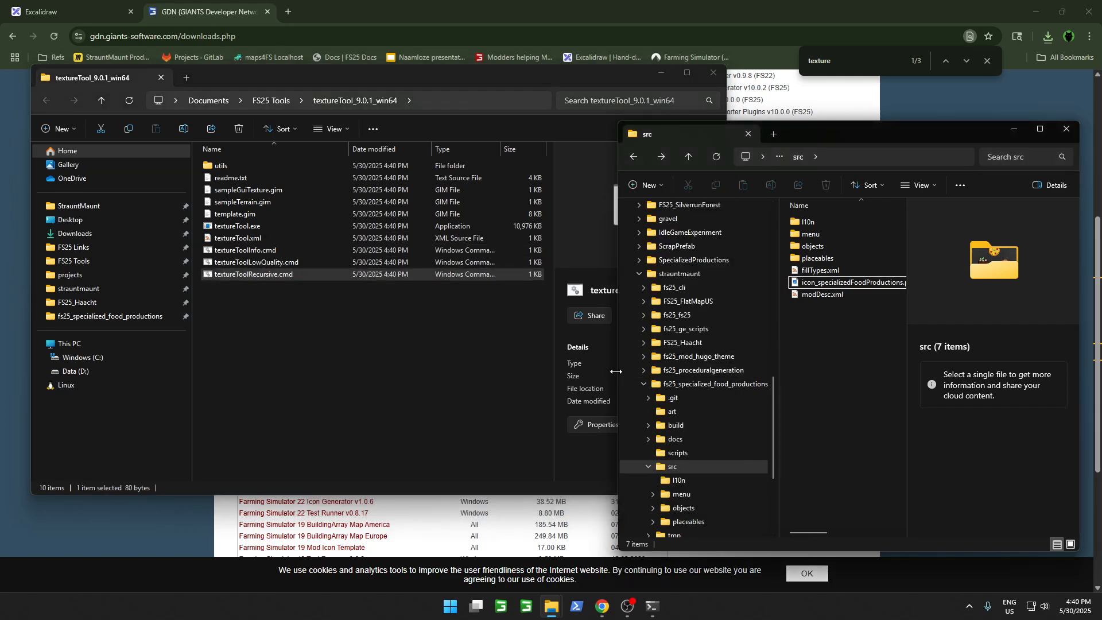
pyautogui.moveTo(615, 371); pyautogui.dragTo(528, 371)
pyautogui.click(310, 330)
pyautogui.click(869, 367)
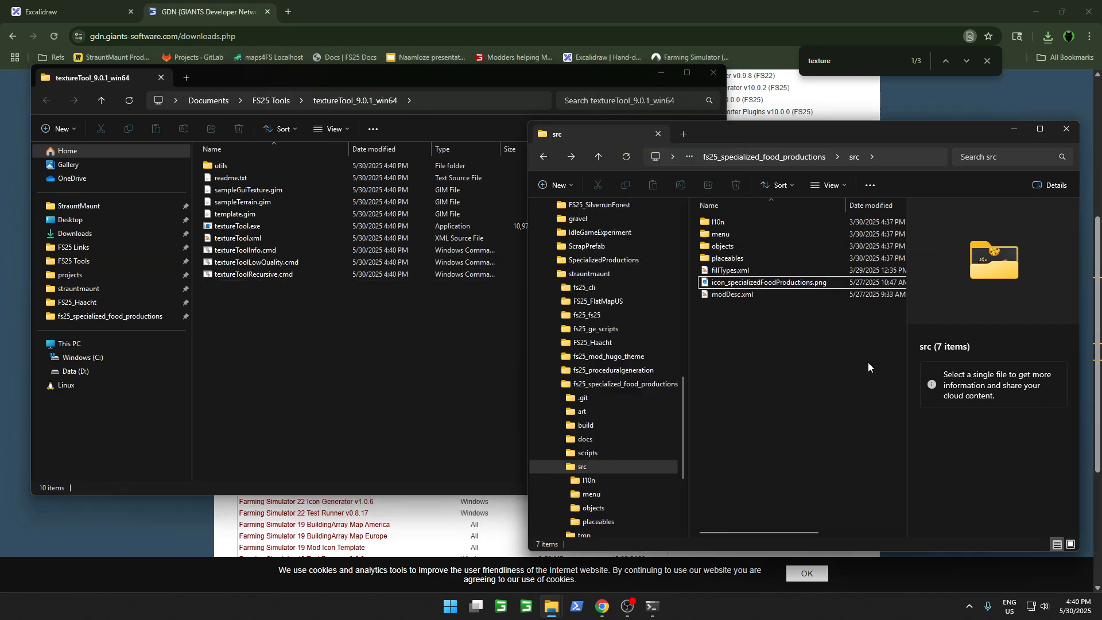
# Step: Open the pizzeria folder inside placeables, brandless, productionPointsGeneric of the mod's src folder
pyautogui.doubleClick(731, 258)
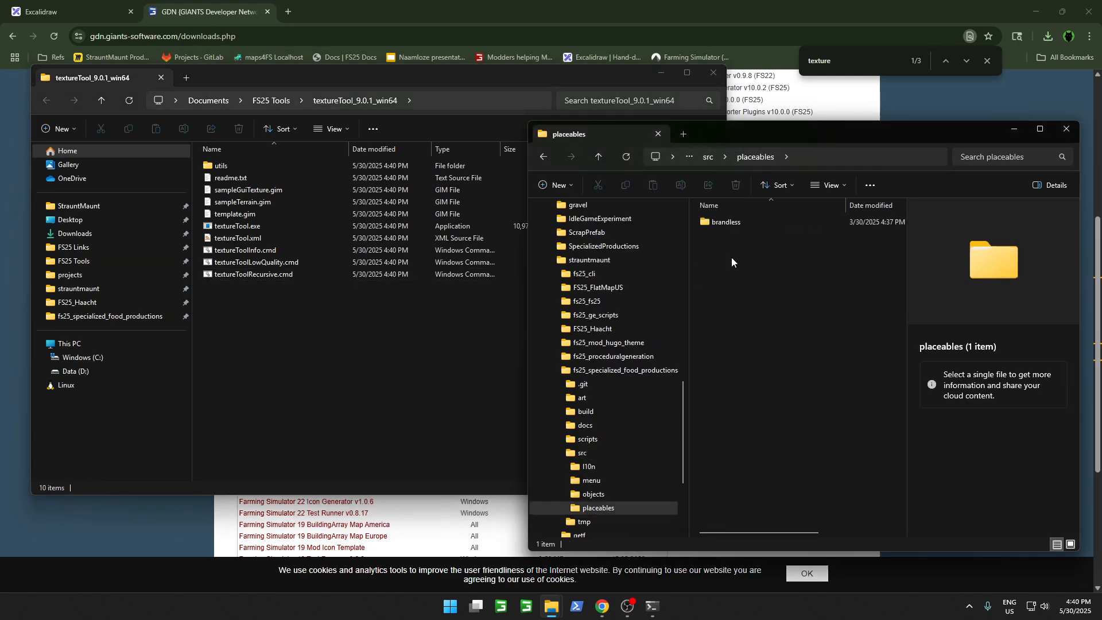
pyautogui.doubleClick(729, 222)
pyautogui.doubleClick(729, 223)
pyautogui.doubleClick(729, 222)
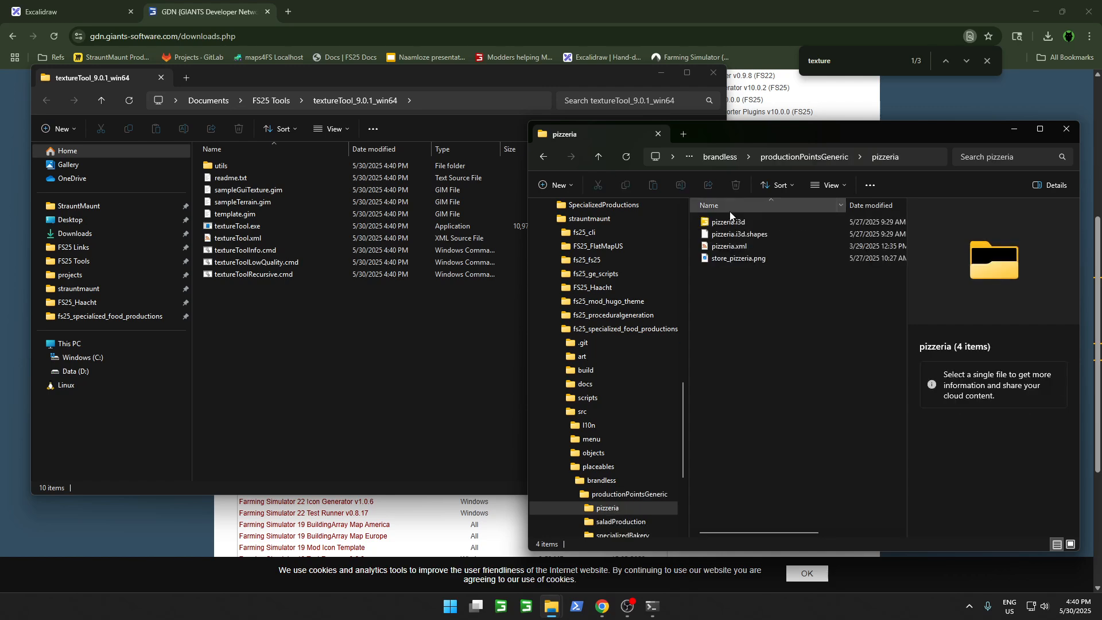
# Step: Convert store_pizzeria.png to DDS with textureToolRecursive.cmd, allowing the script past SmartScreen and dismissing the completion dialog
pyautogui.moveTo(734, 258); pyautogui.dragTo(260, 275)
pyautogui.click(428, 218)
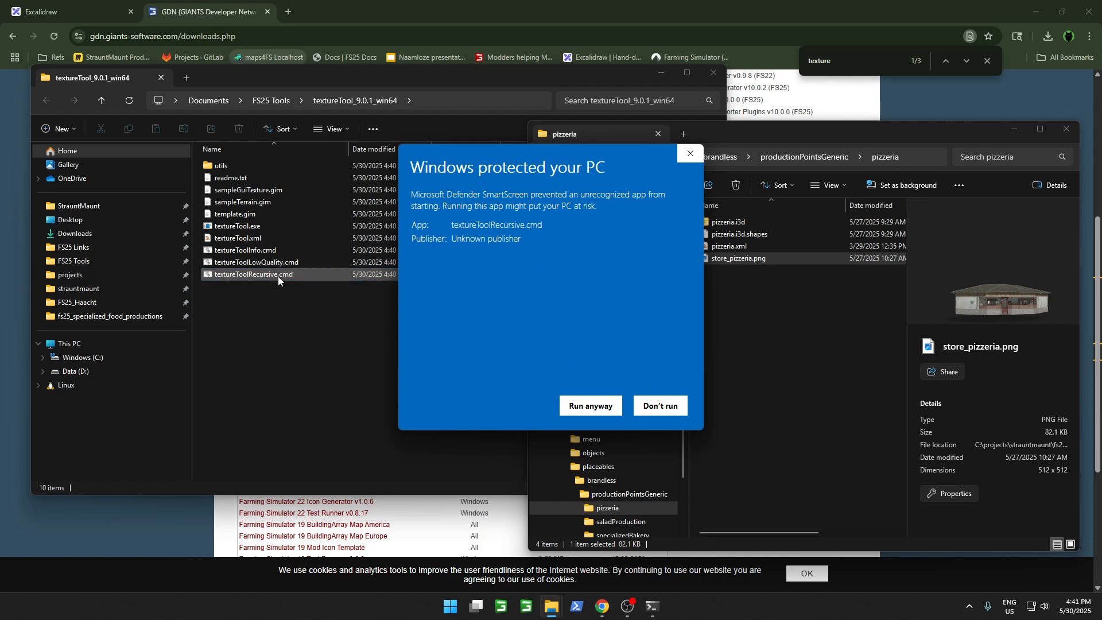
pyautogui.click(590, 406)
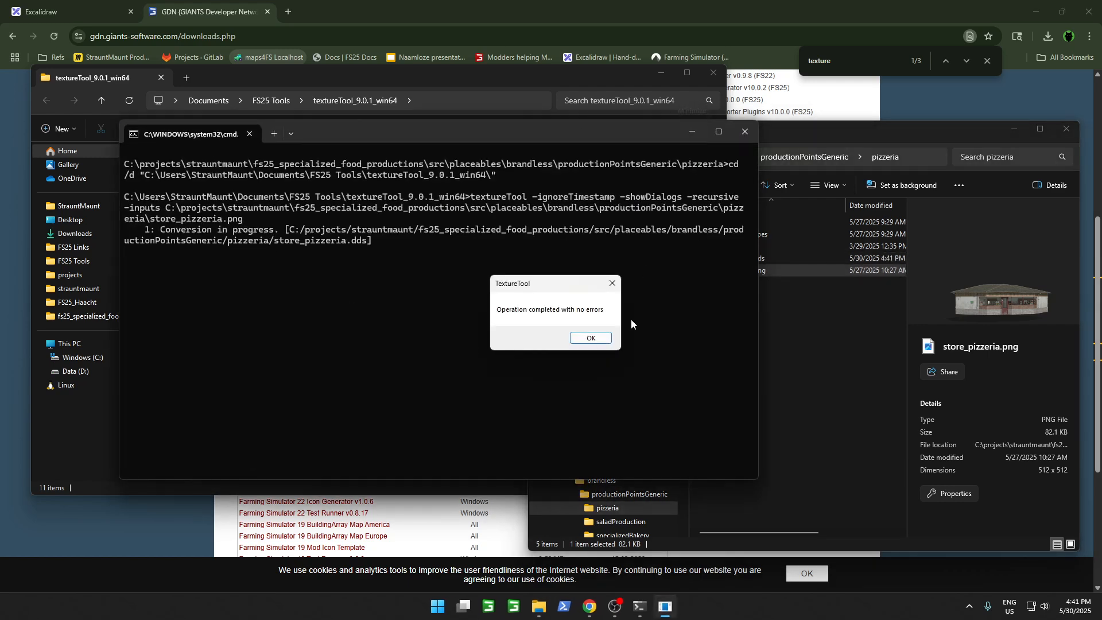
pyautogui.click(718, 132)
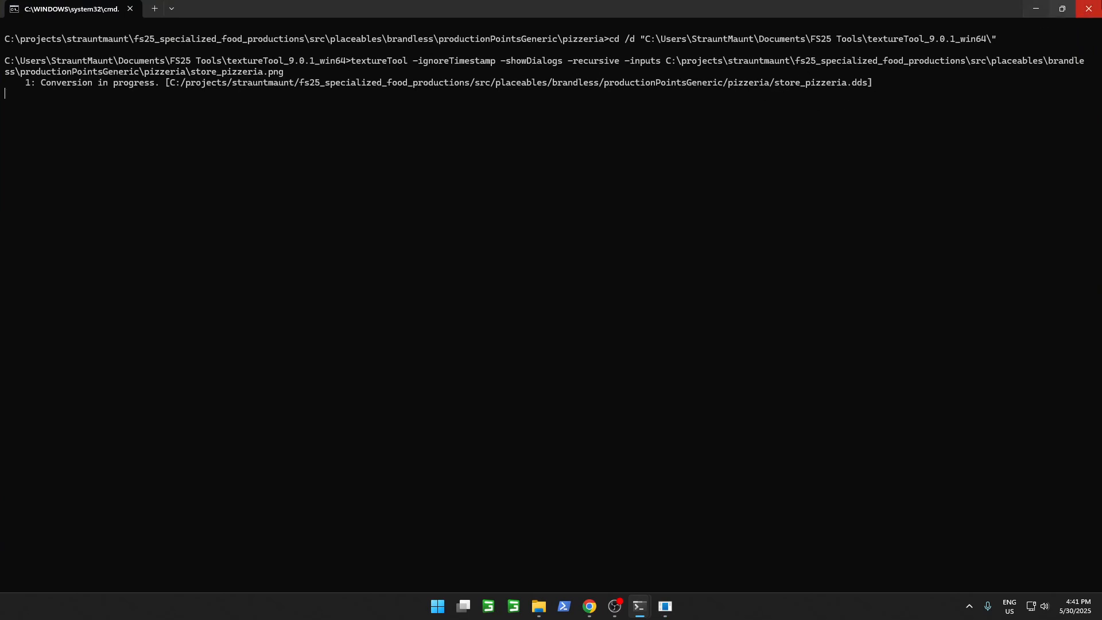
pyautogui.moveTo(669, 602)
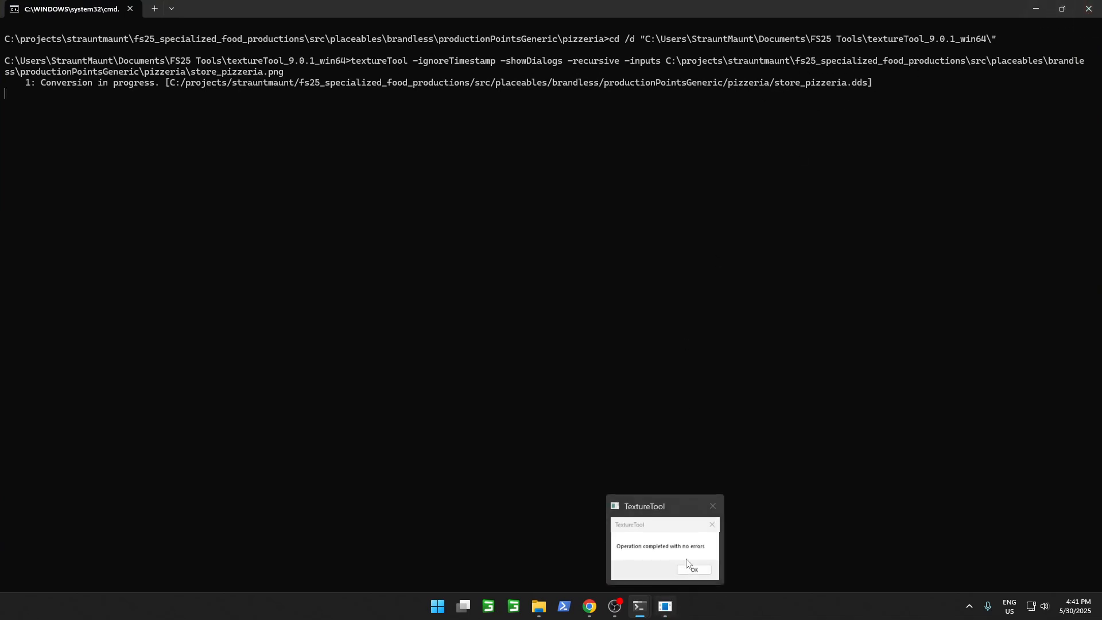
pyautogui.click(683, 550)
pyautogui.click(591, 339)
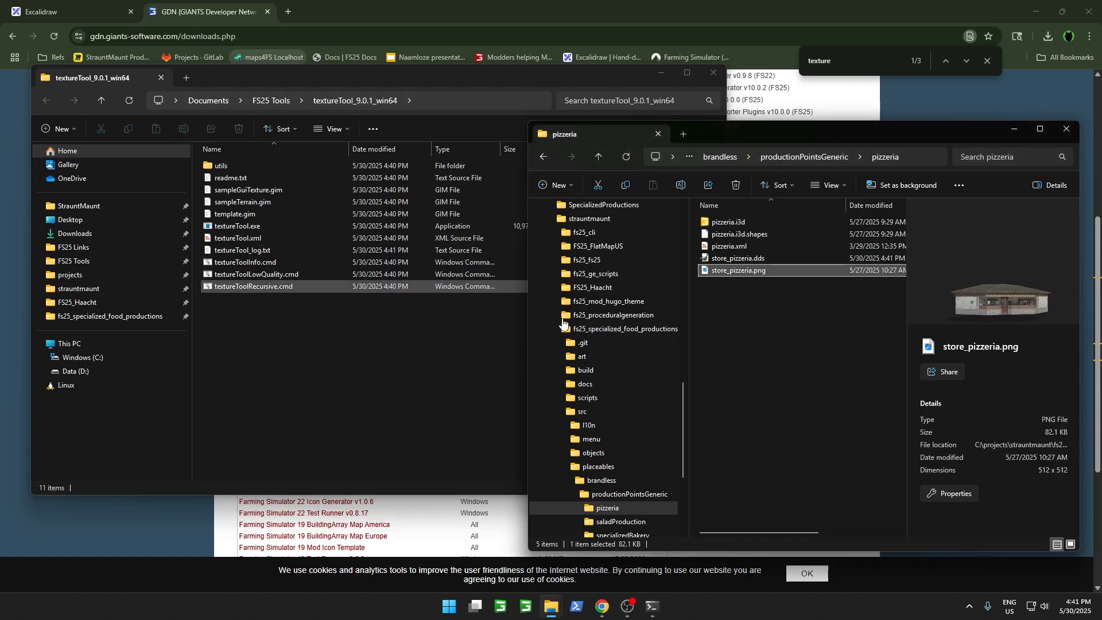
# Step: Try to open store_pizzeria.dds in GIMP with mipmaps loaded, and minimise the GIMP window
pyautogui.click(757, 259)
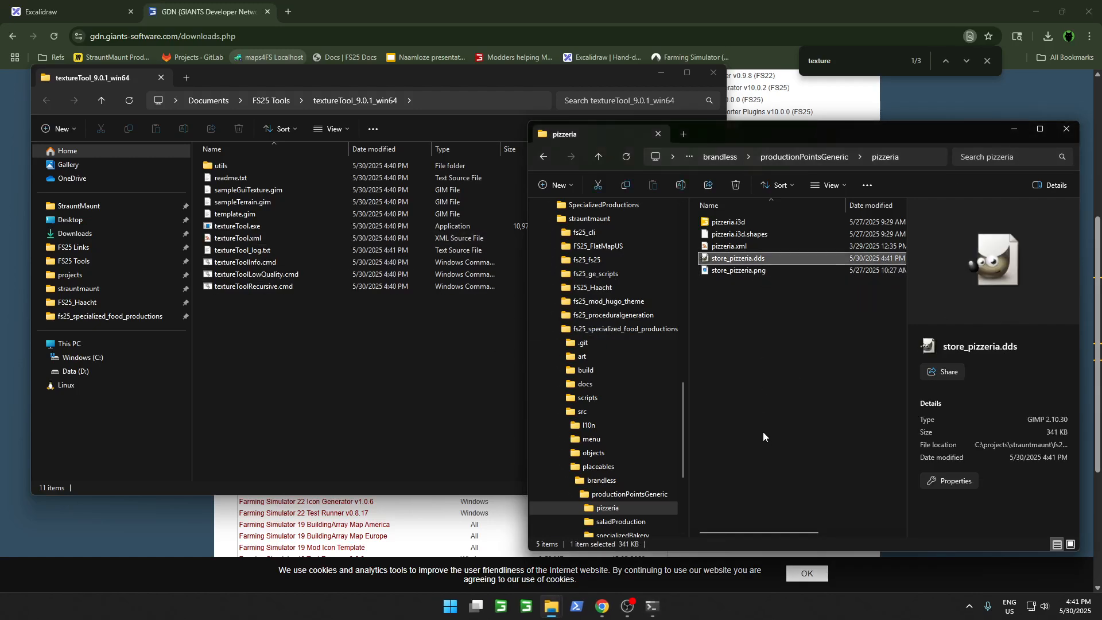
pyautogui.rightClick(736, 259)
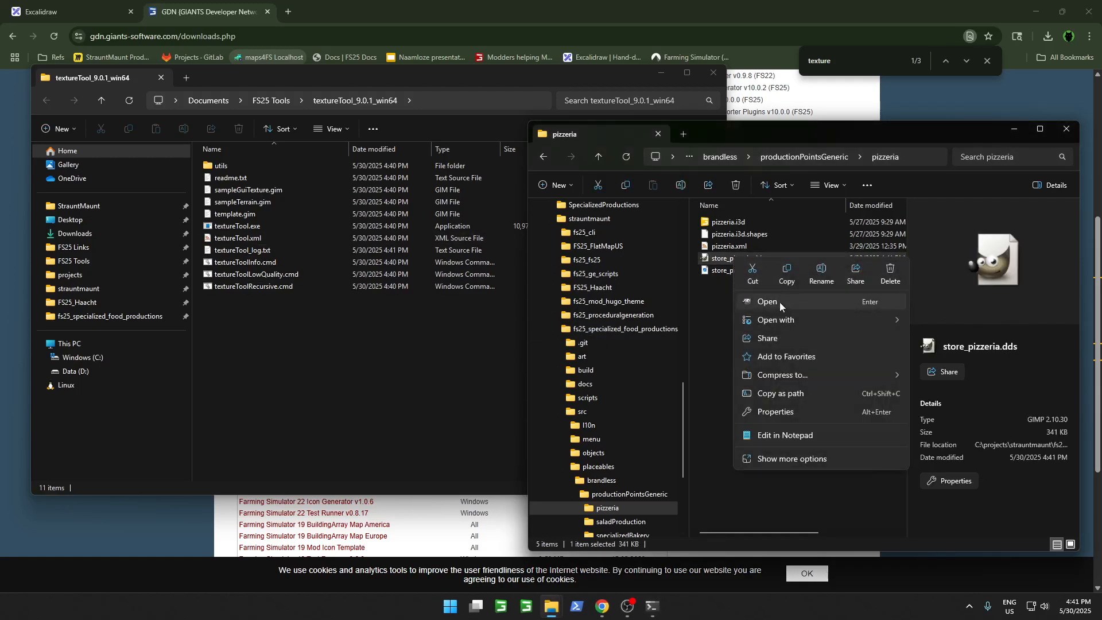
pyautogui.click(779, 302)
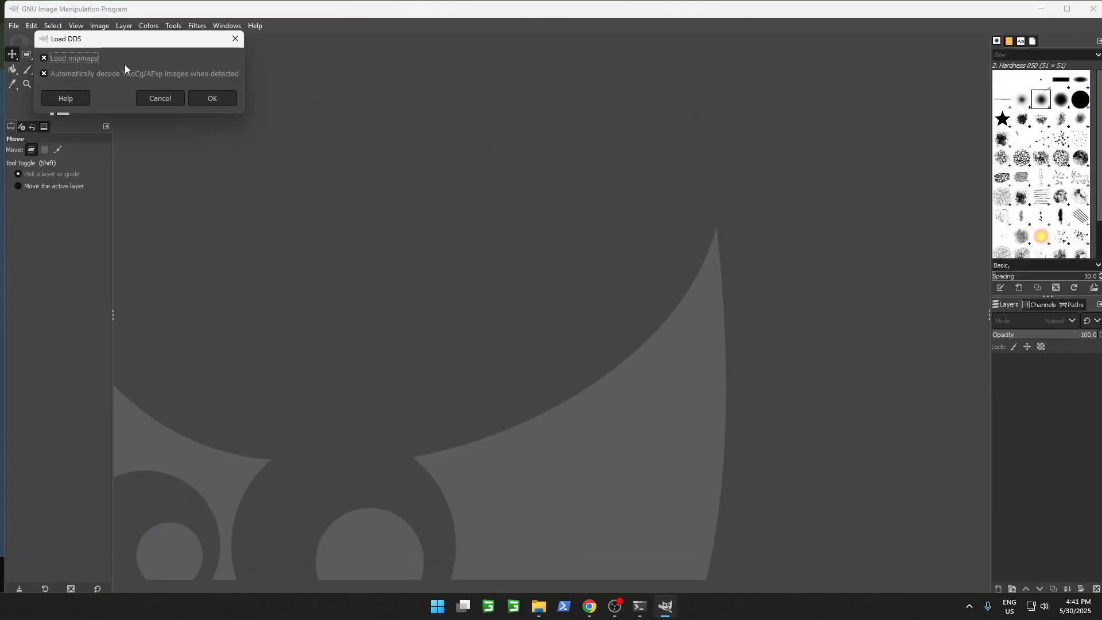
pyautogui.click(225, 99)
pyautogui.click(495, 179)
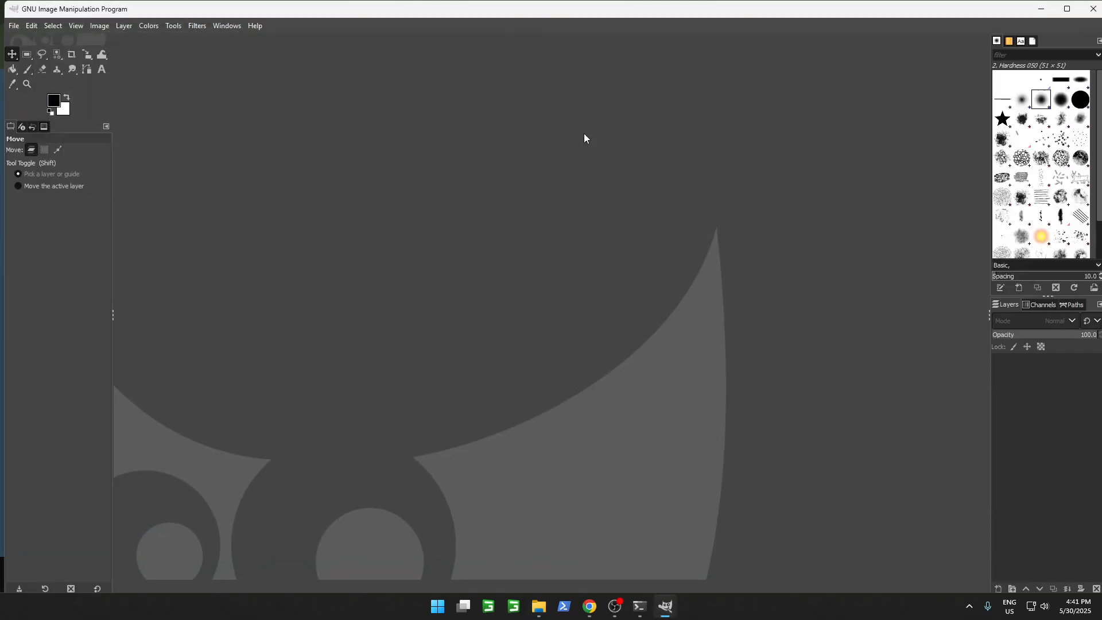
pyautogui.click(1048, 8)
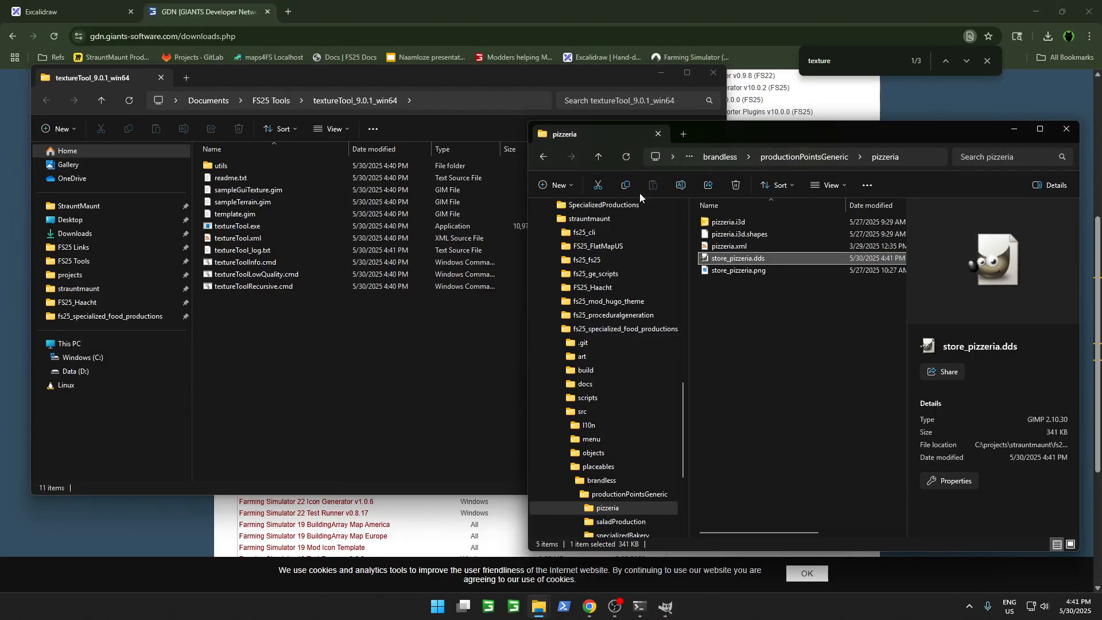
# Step: View store_pizzeria.dds in Paint.NET to check the converted image, and close Paint.NET
pyautogui.click(739, 311)
pyautogui.rightClick(729, 259)
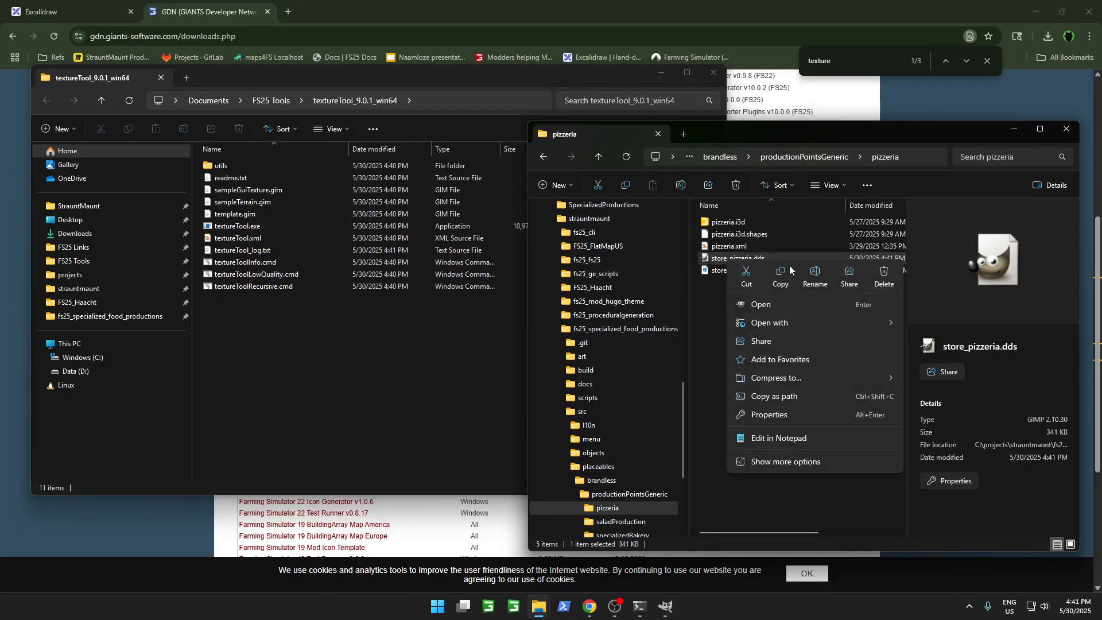
pyautogui.moveTo(852, 328)
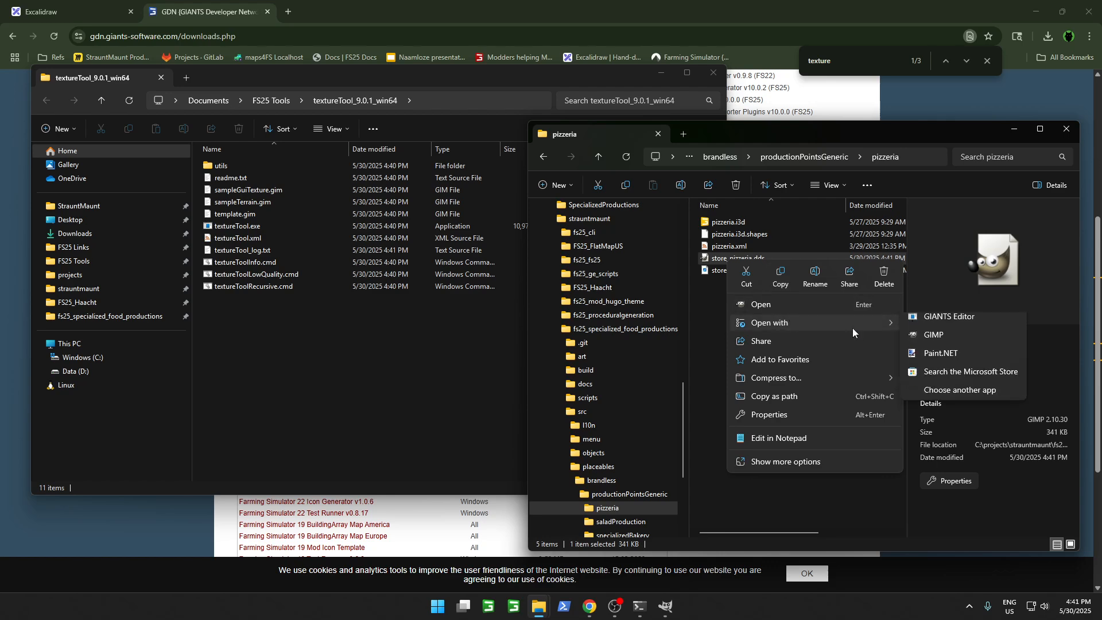
pyautogui.click(944, 362)
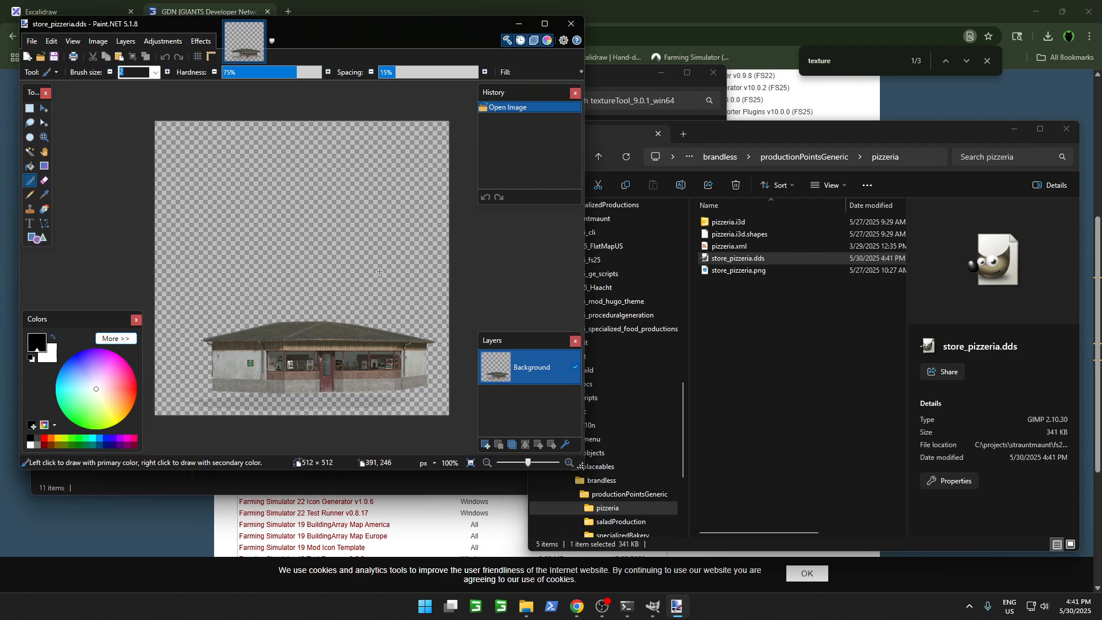
pyautogui.click(570, 24)
pyautogui.click(778, 338)
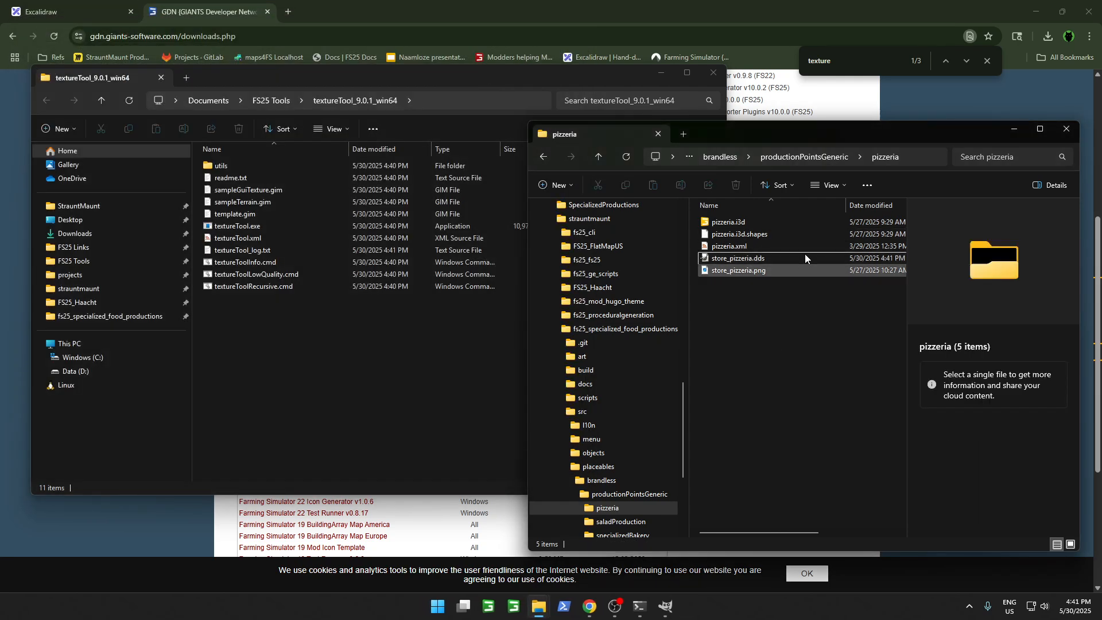
# Step: Return to the mod's src folder and inspect icon_specializedFoodProductions.png
pyautogui.click(769, 156)
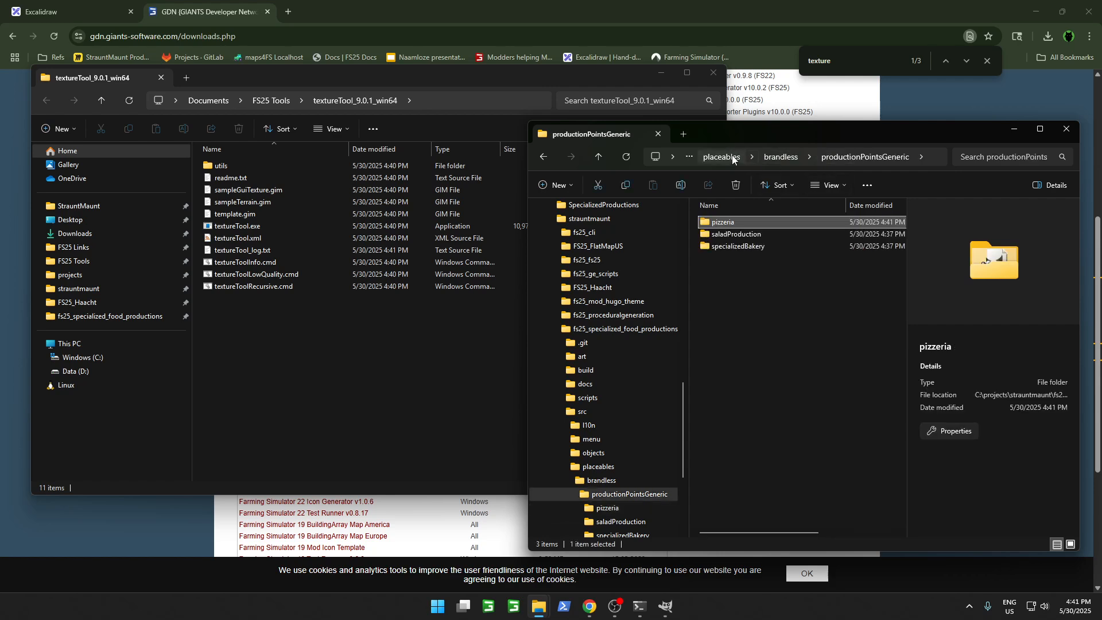
pyautogui.click(721, 157)
pyautogui.click(710, 156)
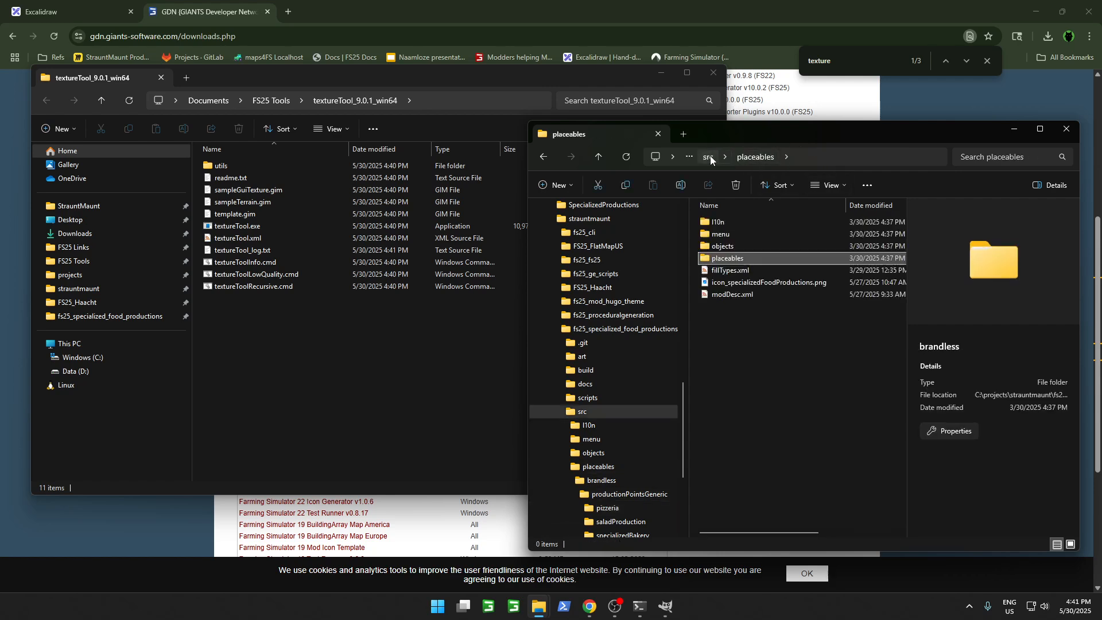
pyautogui.click(760, 319)
pyautogui.click(773, 285)
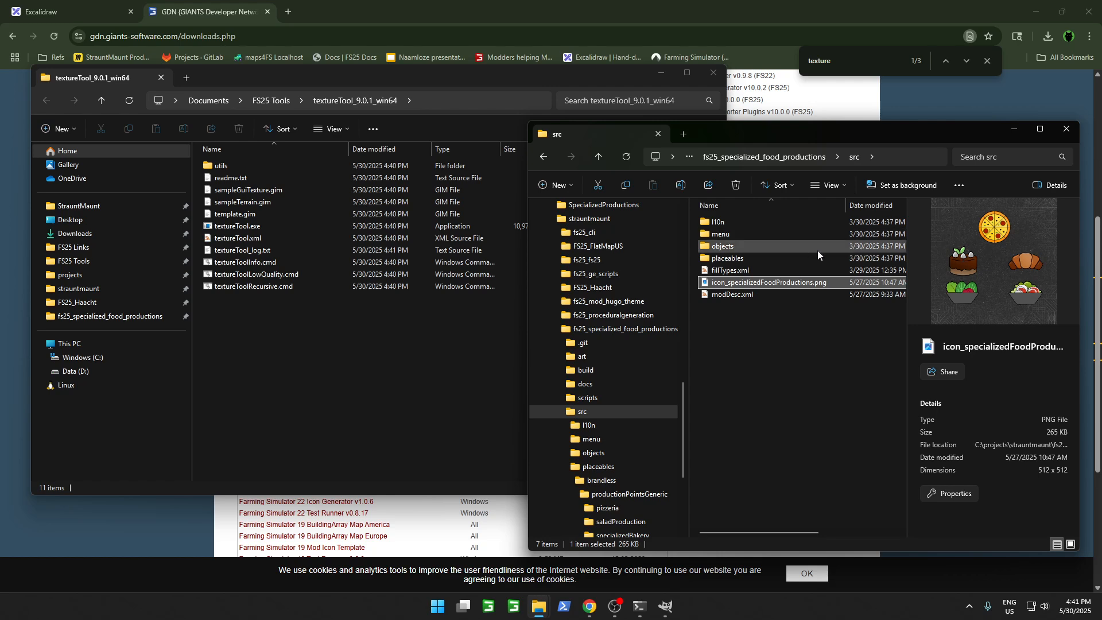
pyautogui.click(783, 337)
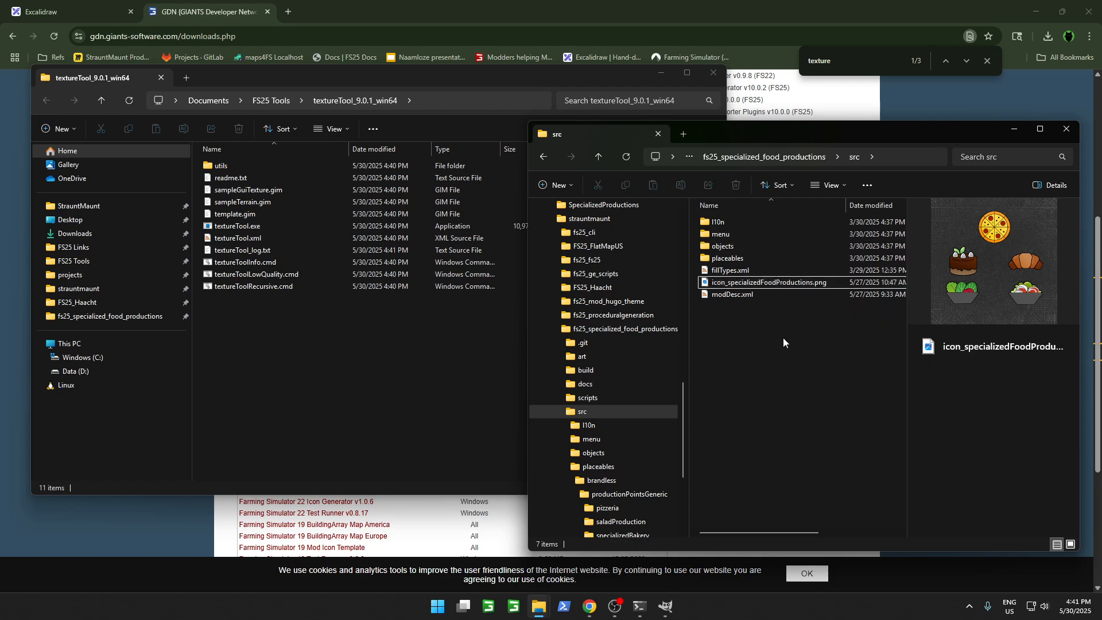
pyautogui.click(758, 285)
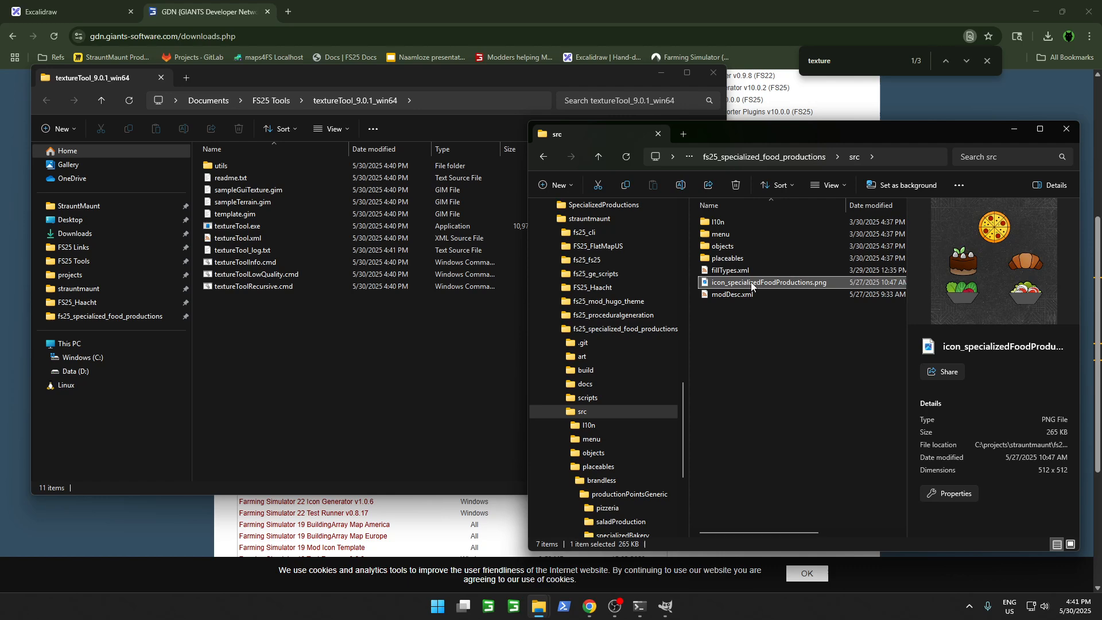
pyautogui.click(749, 327)
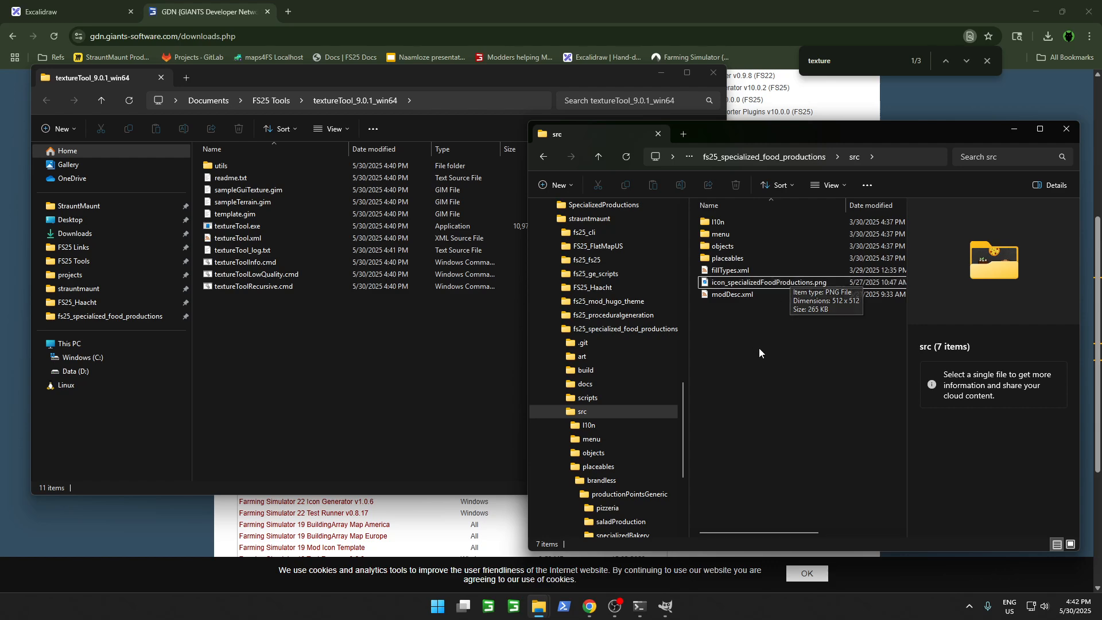
# Step: Create an empty text file named icon_specializedFoodProductions.gim in the src folder, matching the PNG's name and accepting the extension change
pyautogui.rightClick(777, 284)
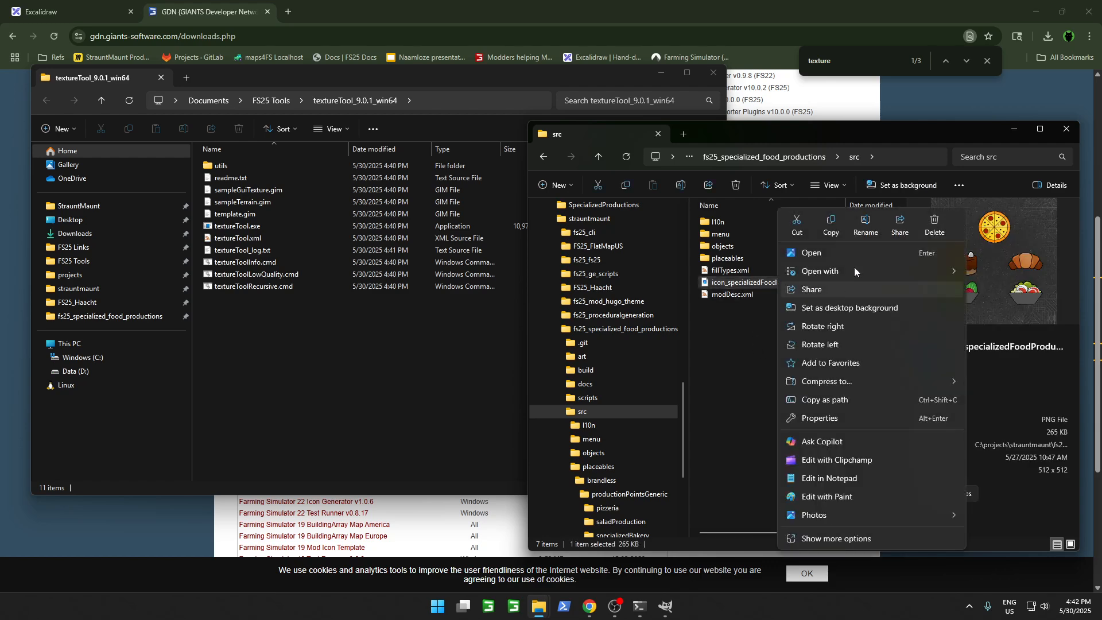
pyautogui.click(868, 225)
pyautogui.rightClick(735, 342)
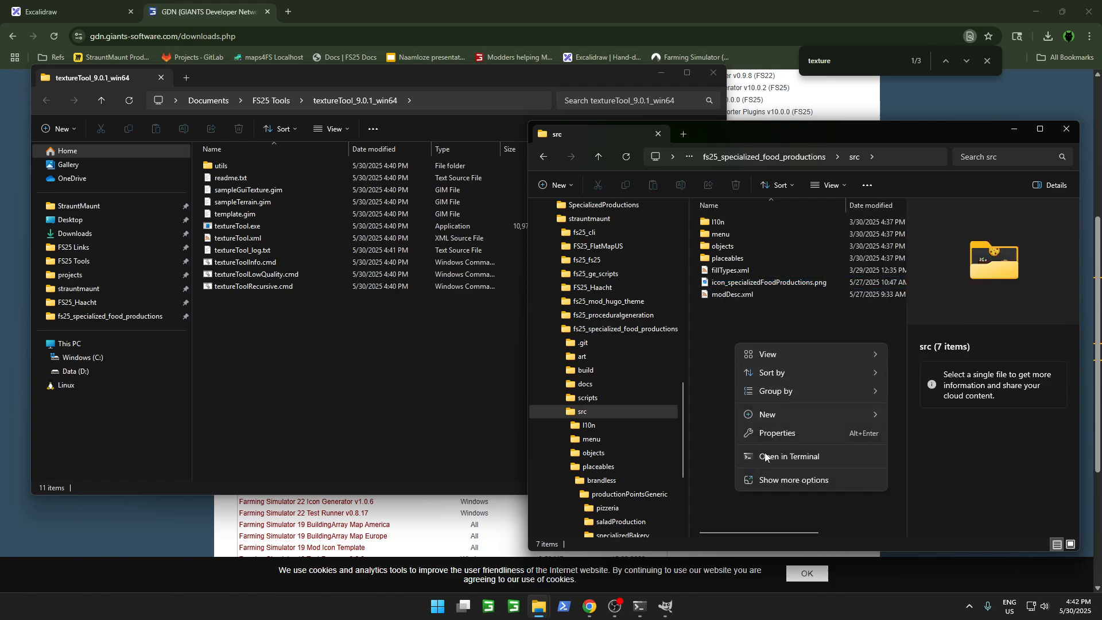
pyautogui.moveTo(783, 411)
pyautogui.click(938, 357)
pyautogui.write('icon_specializedFoodProductions')
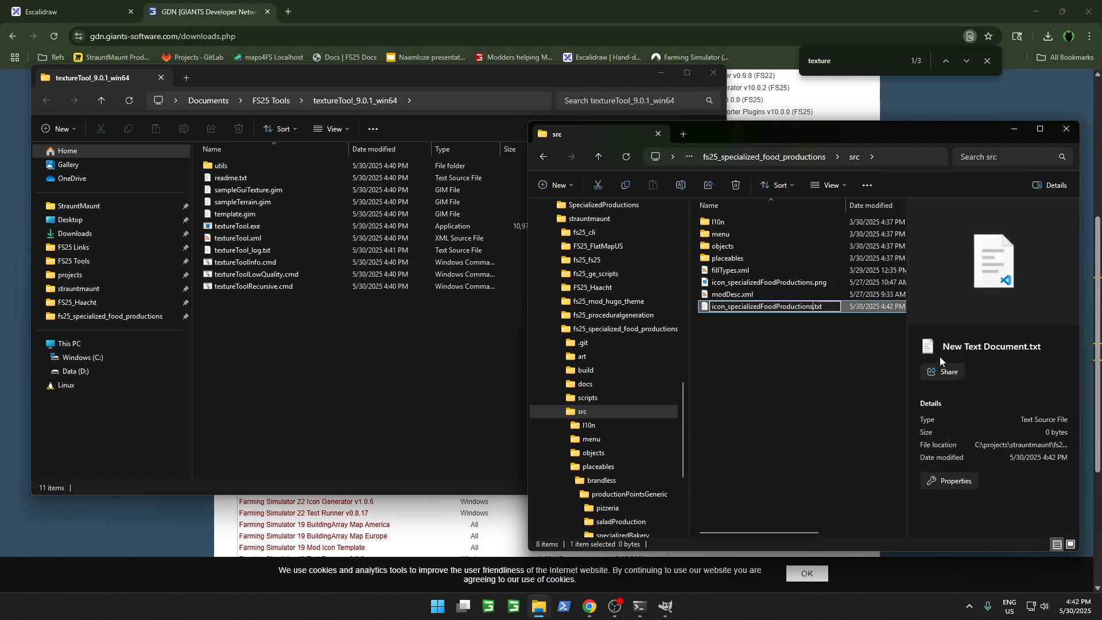
pyautogui.hotkey('shift', 'Right')
pyautogui.hotkey('shift', 'Right')
pyautogui.hotkey('shift', 'Right')
pyautogui.write('gim')
pyautogui.press('Return')
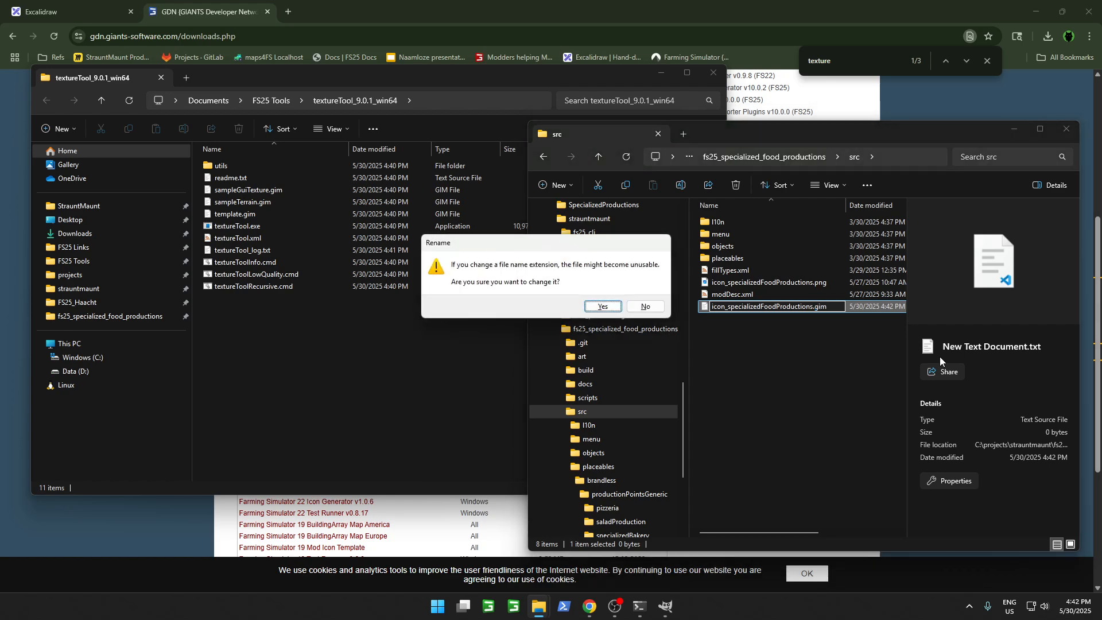
pyautogui.press('Return')
pyautogui.click(792, 351)
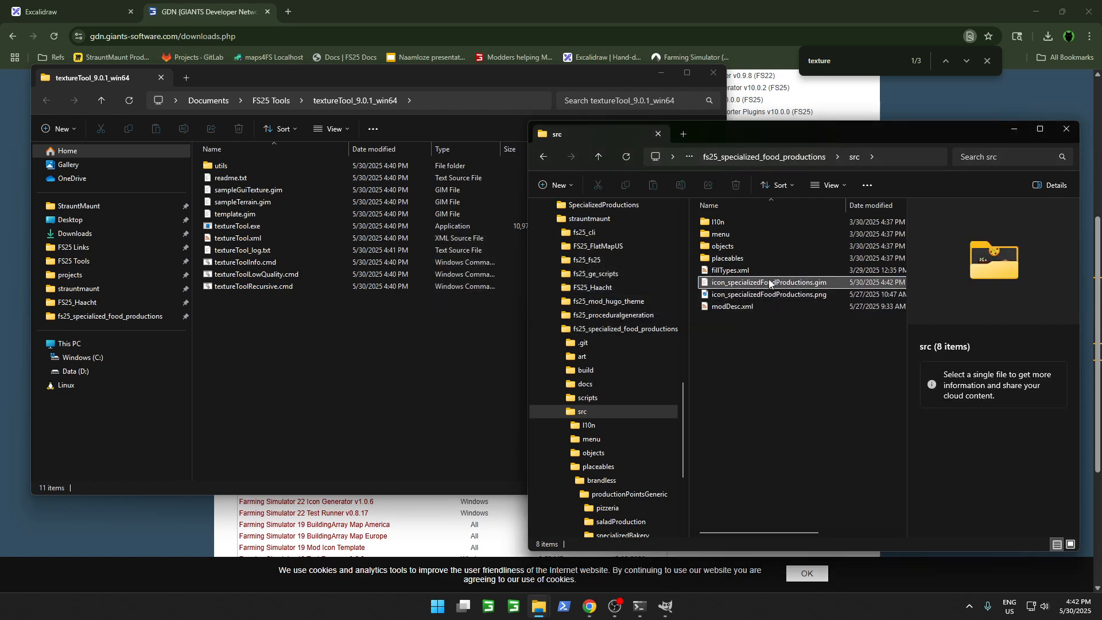
# Step: Open icon_specializedFoodProductions.gim and the Texture Tool's template.gim in VS Code, and copy the template's XML declaration and metadata block
pyautogui.doubleClick(769, 282)
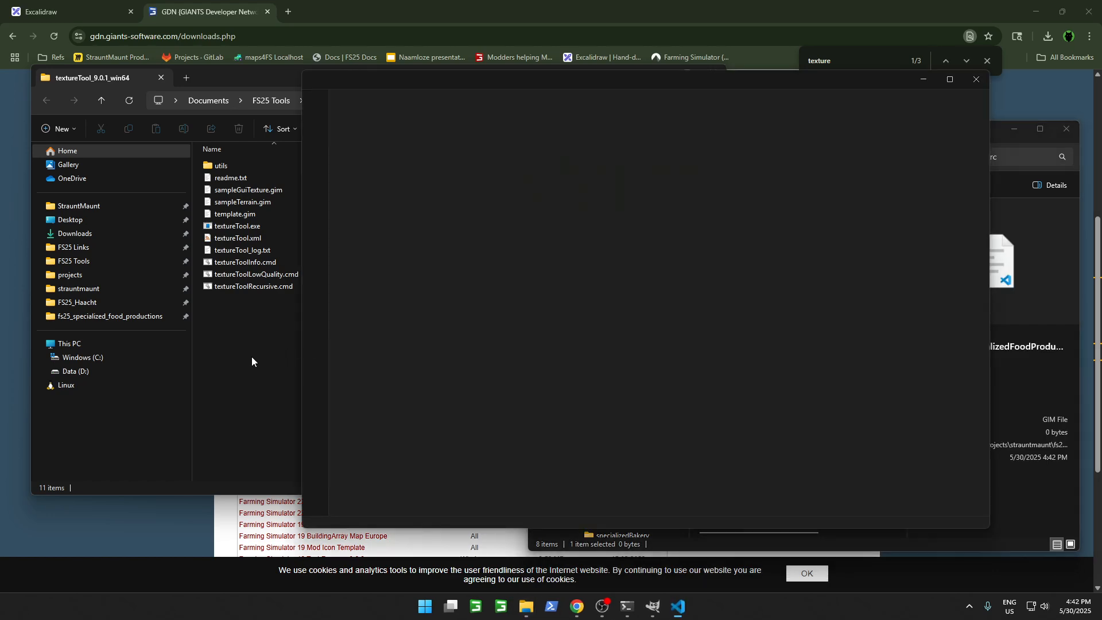
pyautogui.click(250, 357)
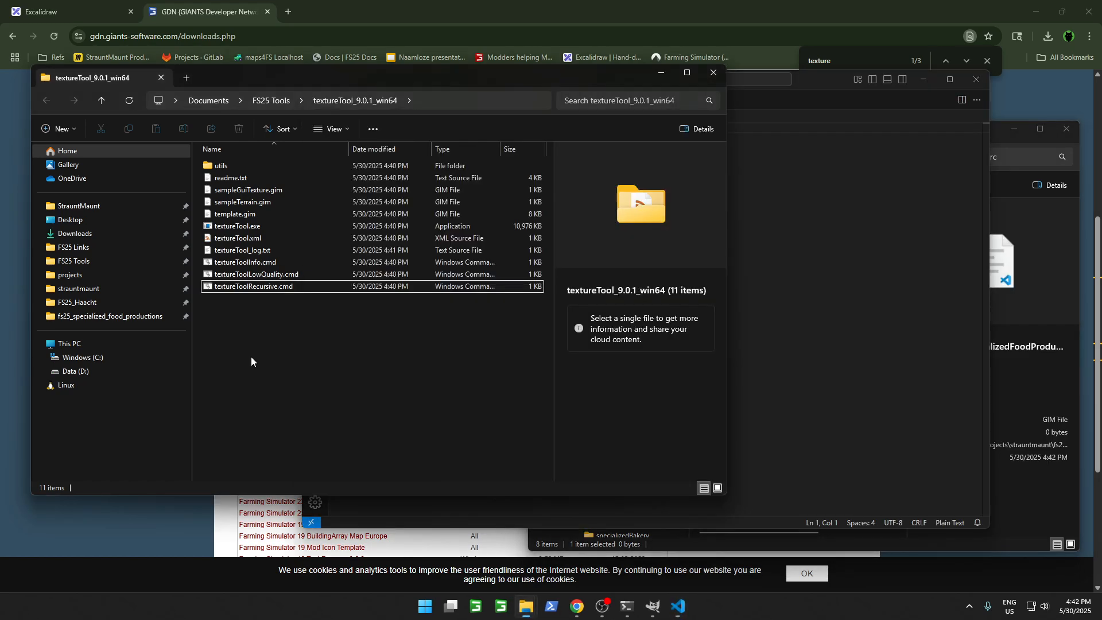
pyautogui.doubleClick(233, 214)
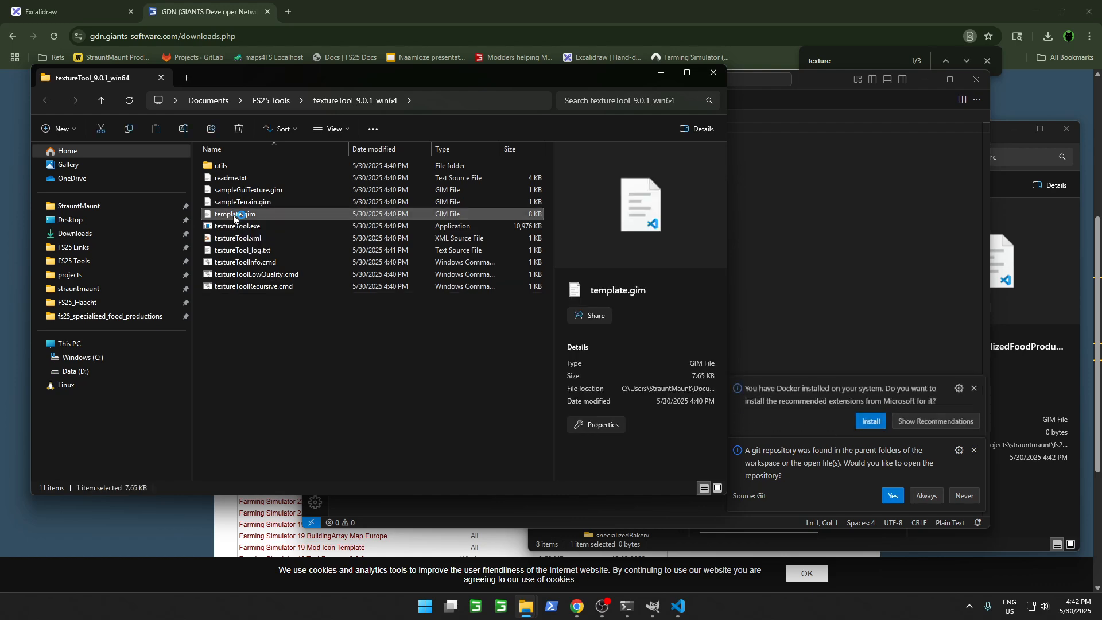
pyautogui.moveTo(417, 435); pyautogui.dragTo(213, 39)
pyautogui.hotkey('ctrl', 'c')
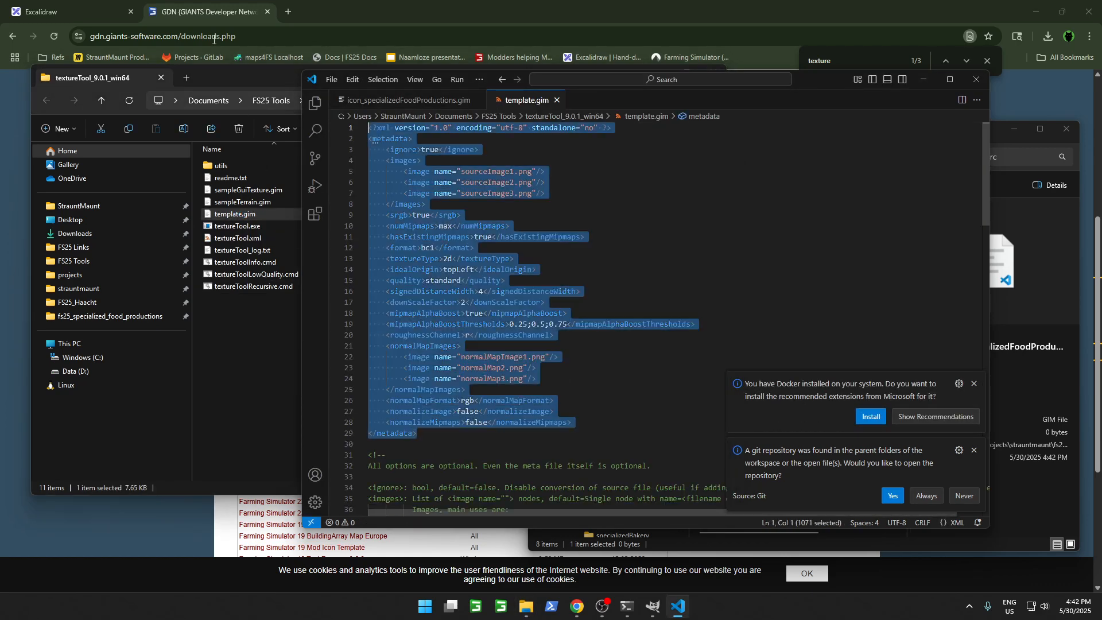
# Step: Paste the template block into icon_specializedFoodProductions.gim, strip the metadata down to <format>bc1</format>, then save and close the file
pyautogui.click(396, 104)
pyautogui.hotkey('ctrl', 'v')
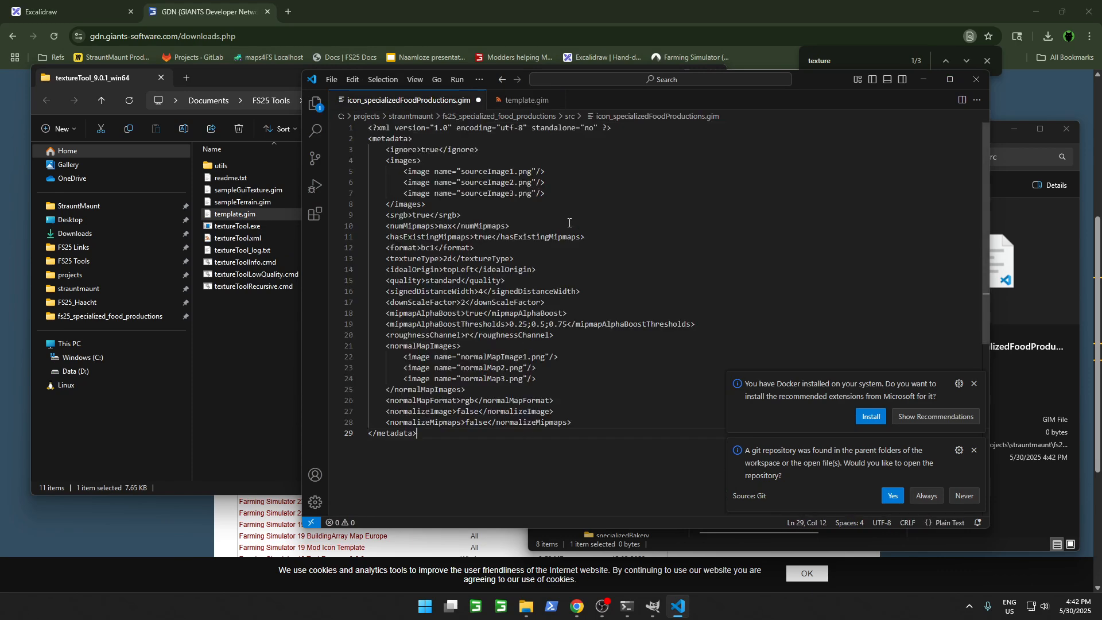
pyautogui.moveTo(624, 239); pyautogui.dragTo(287, 150)
pyautogui.press('Delete')
pyautogui.press('Delete')
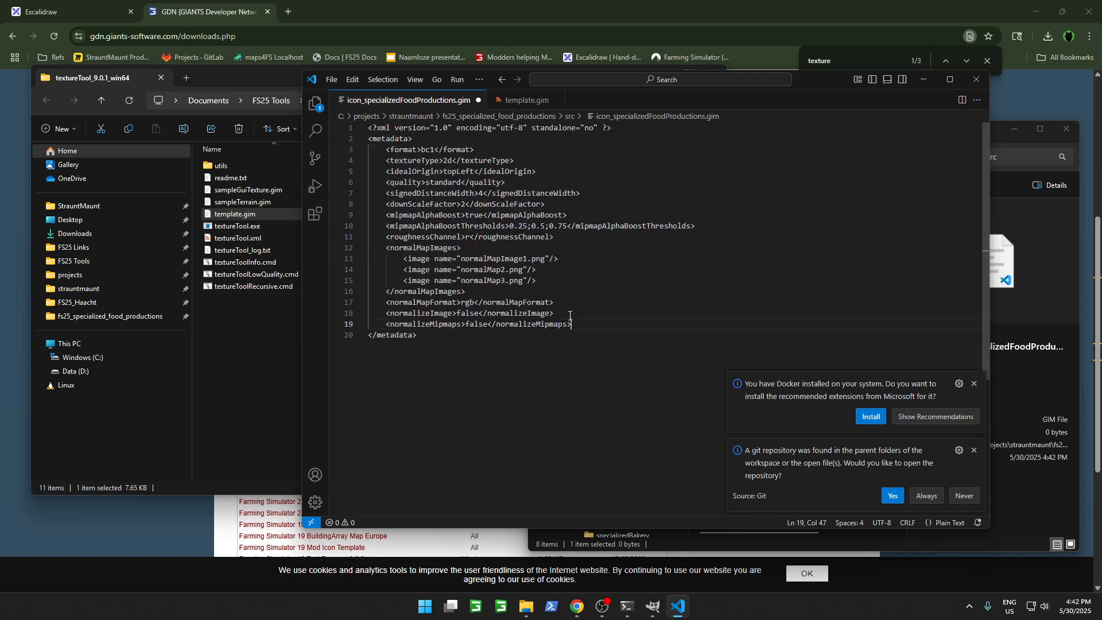
pyautogui.moveTo(570, 316); pyautogui.dragTo(300, 156)
pyautogui.press('BackSpace')
pyautogui.press('BackSpace')
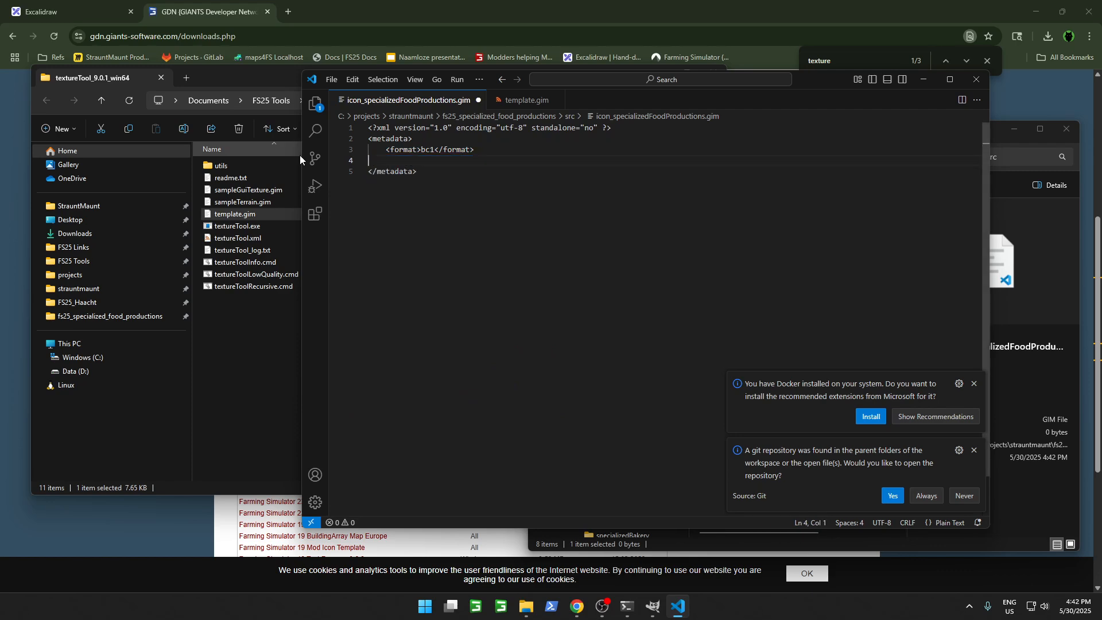
pyautogui.middleClick(445, 103)
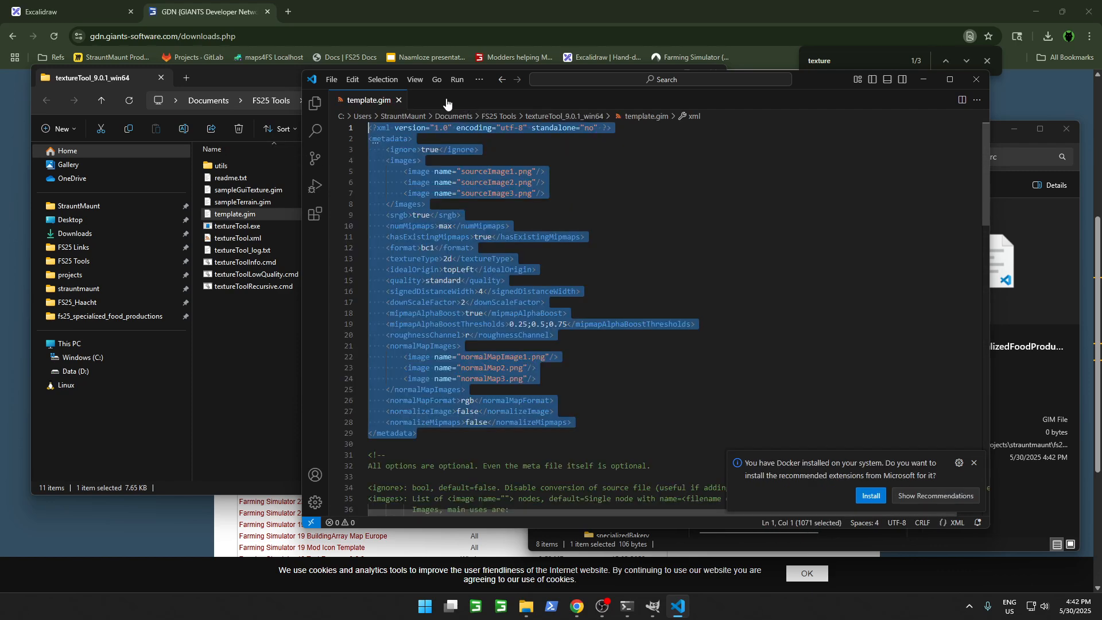
# Step: Reopen icon_specializedFoodProductions.gim from the src folder to check its saved format entry, and close it again
pyautogui.click(923, 79)
pyautogui.click(780, 342)
pyautogui.click(763, 298)
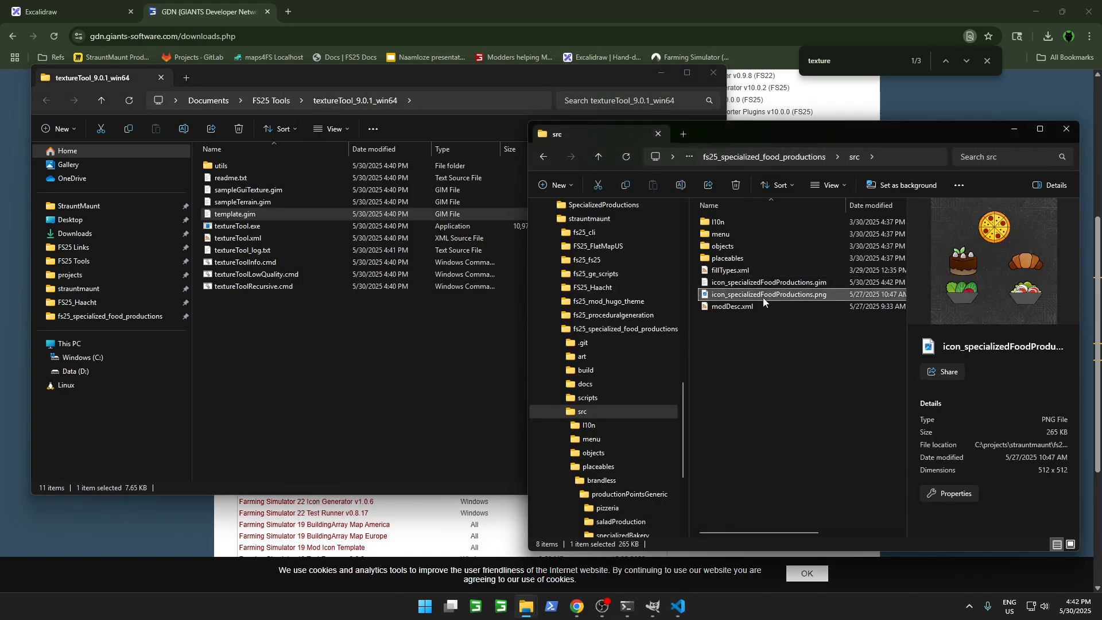
pyautogui.click(814, 281)
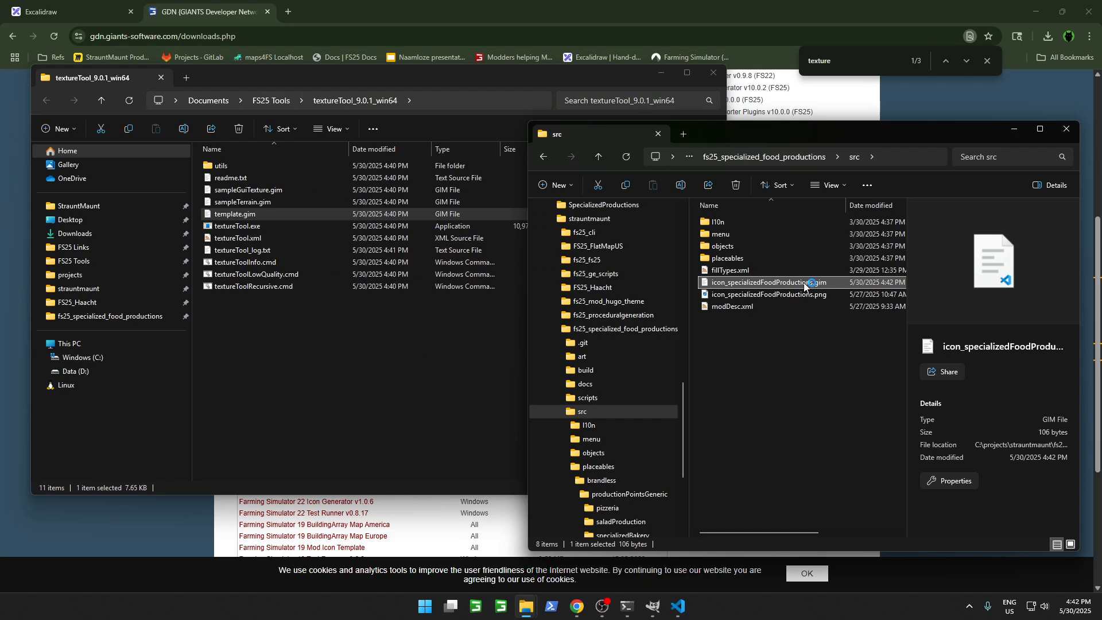
pyautogui.doubleClick(430, 148)
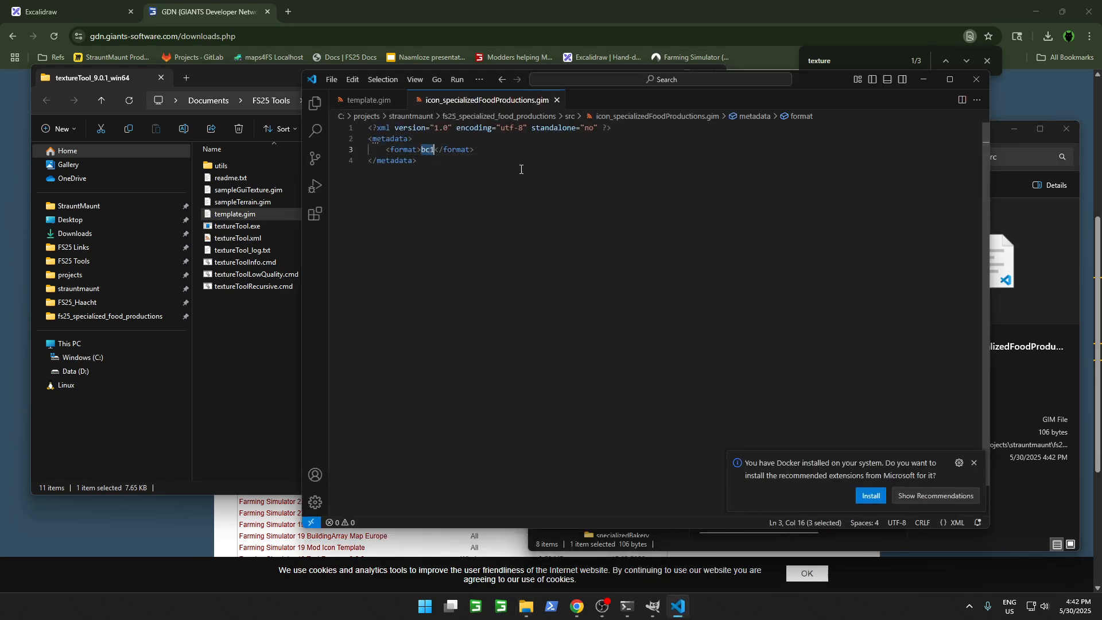
pyautogui.middleClick(488, 106)
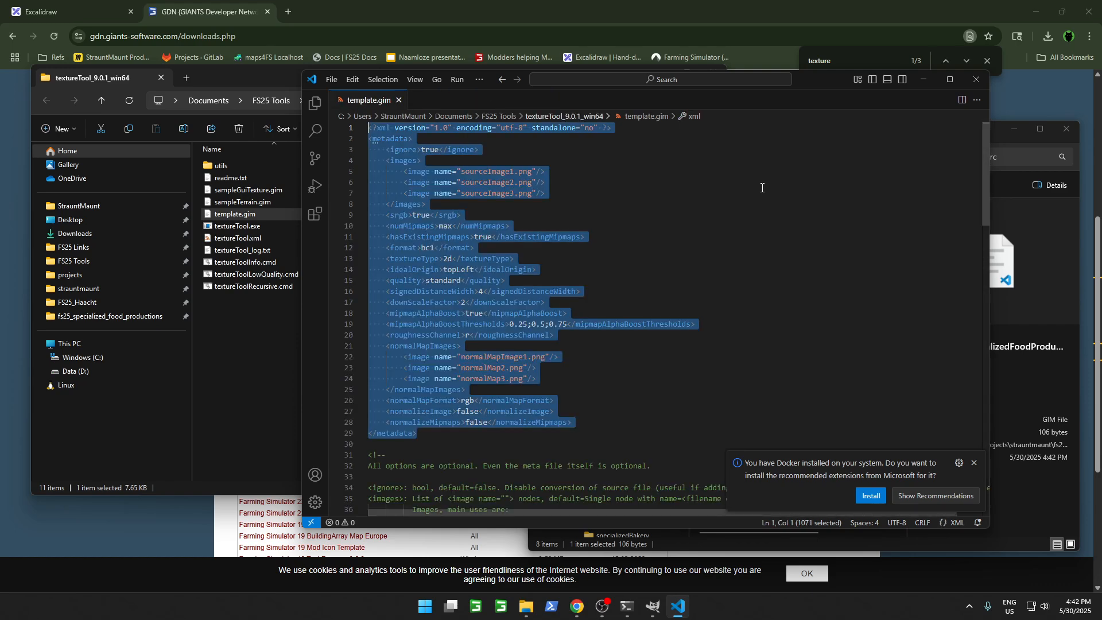
# Step: Convert icon_specializedFoodProductions.png to DDS by running it through textureToolRecursive.cmd, and dismiss the completion message
pyautogui.click(1023, 413)
pyautogui.moveTo(746, 294); pyautogui.dragTo(262, 282)
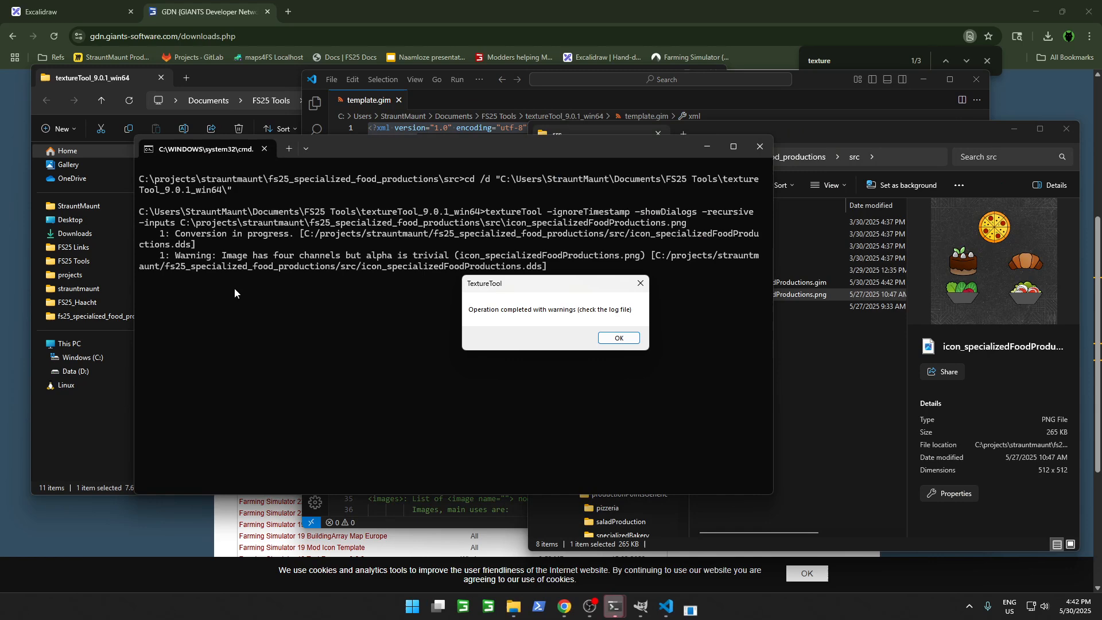
pyautogui.click(619, 338)
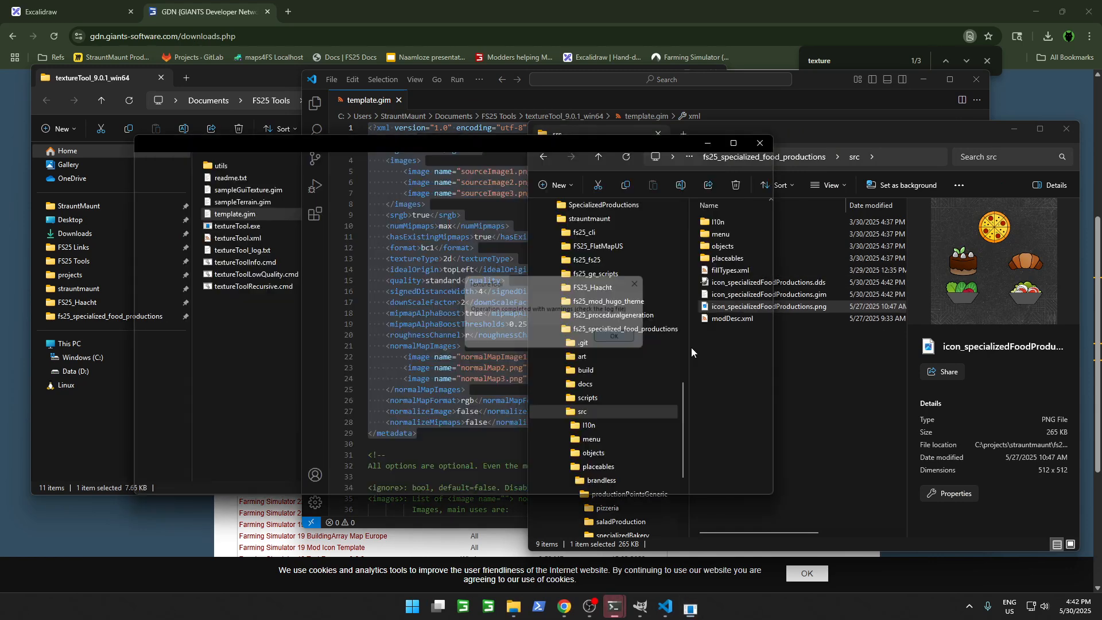
# Step: Open icon_specializedFoodProductions.dds in GIMP with its mipmaps loaded and examine the image and its layers
pyautogui.click(852, 383)
pyautogui.click(802, 285)
pyautogui.rightClick(804, 289)
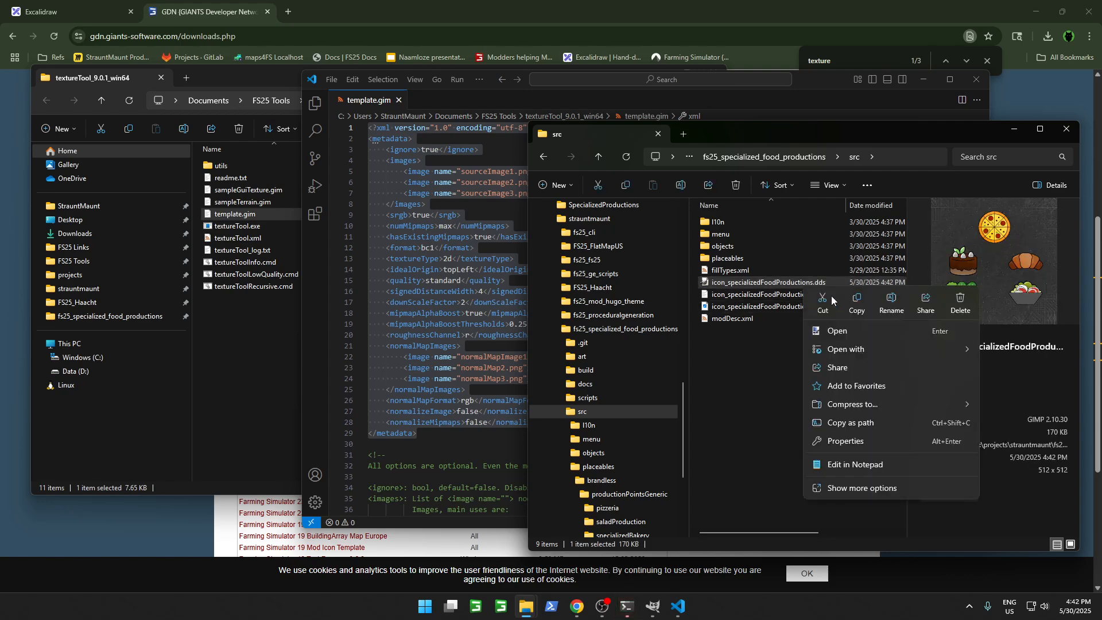
pyautogui.moveTo(853, 352)
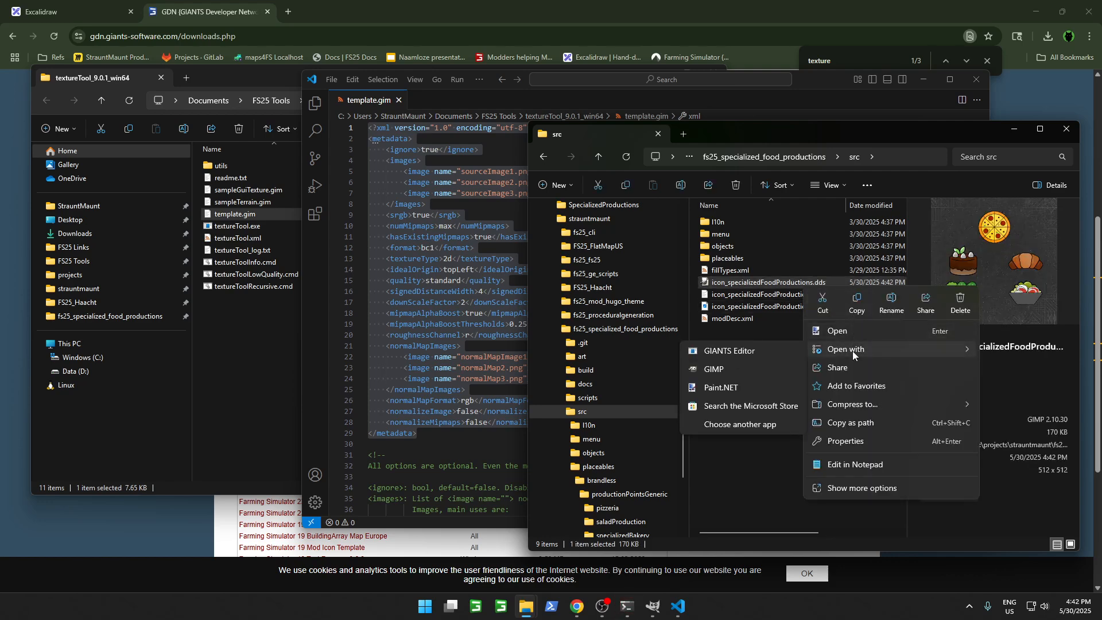
pyautogui.click(723, 371)
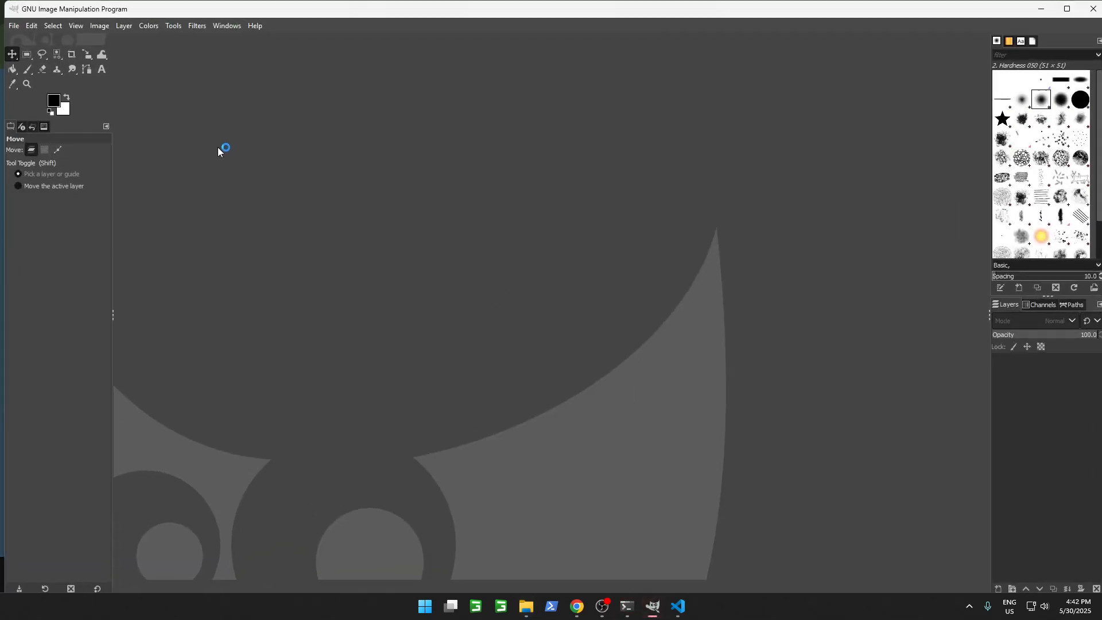
pyautogui.click(198, 83)
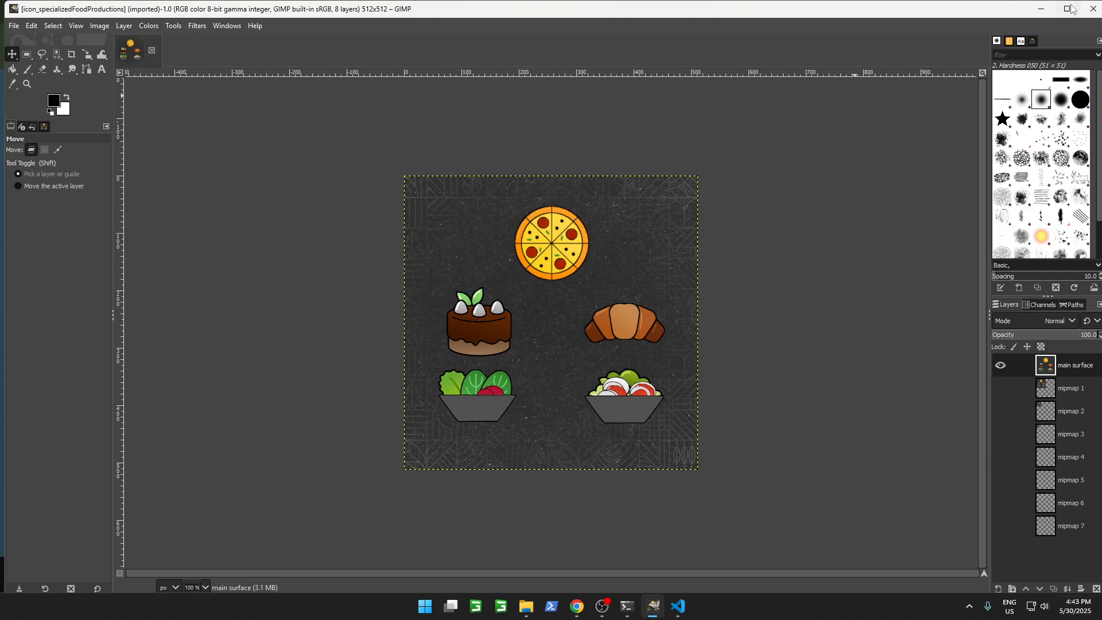
pyautogui.click(1040, 8)
# Step: Open icon_specializedFoodProductions.gim and the Texture Tool's sampleGuiTexture.gim in VS Code, and copy the sample's <numMipmaps>0</numMipmaps> line
pyautogui.click(769, 386)
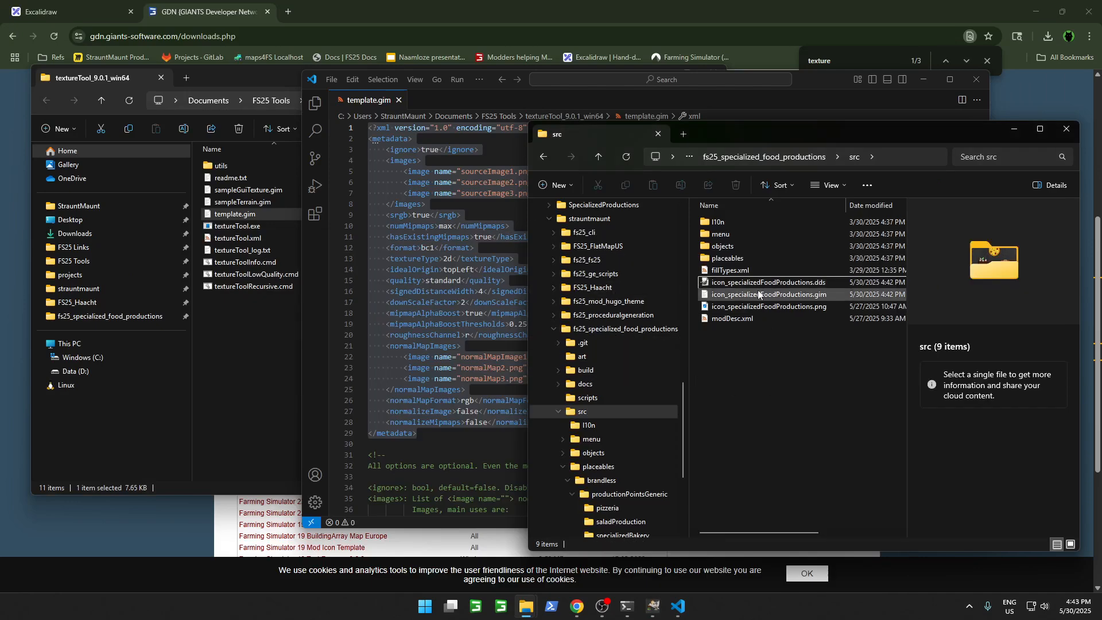
pyautogui.click(776, 296)
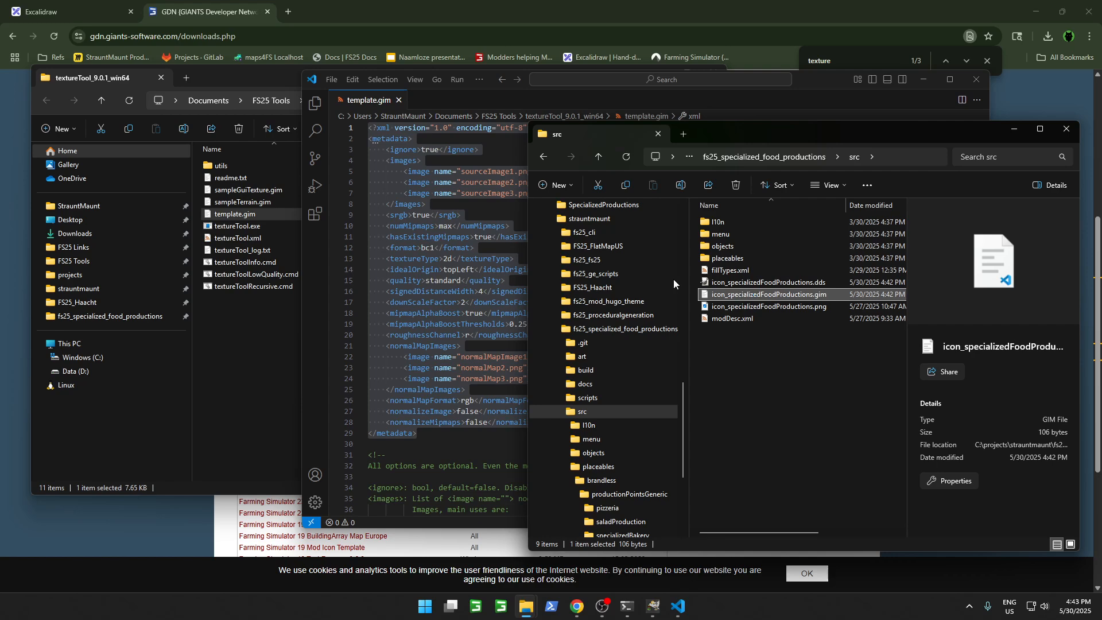
pyautogui.press('Return')
pyautogui.click(517, 196)
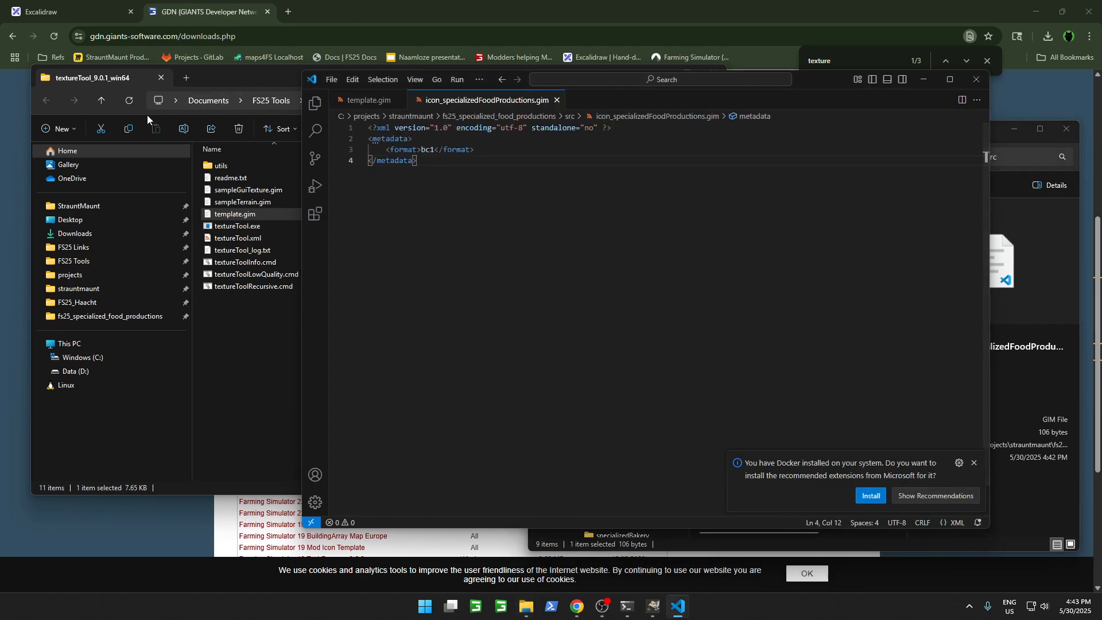
pyautogui.doubleClick(266, 197)
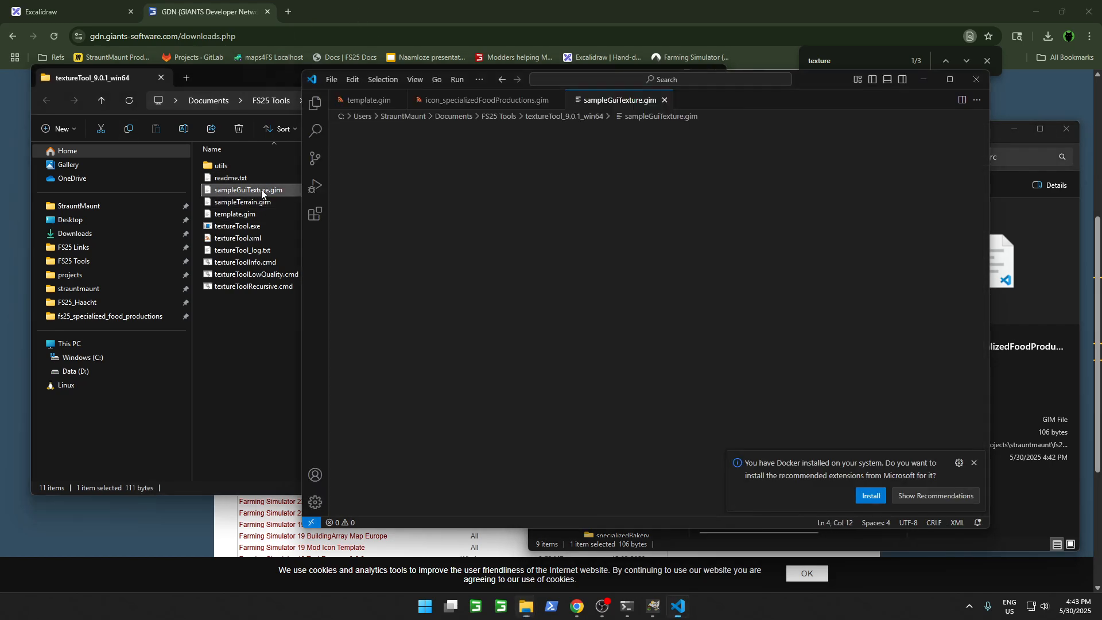
pyautogui.moveTo(387, 150); pyautogui.dragTo(533, 152)
pyautogui.hotkey('ctrl', 'c')
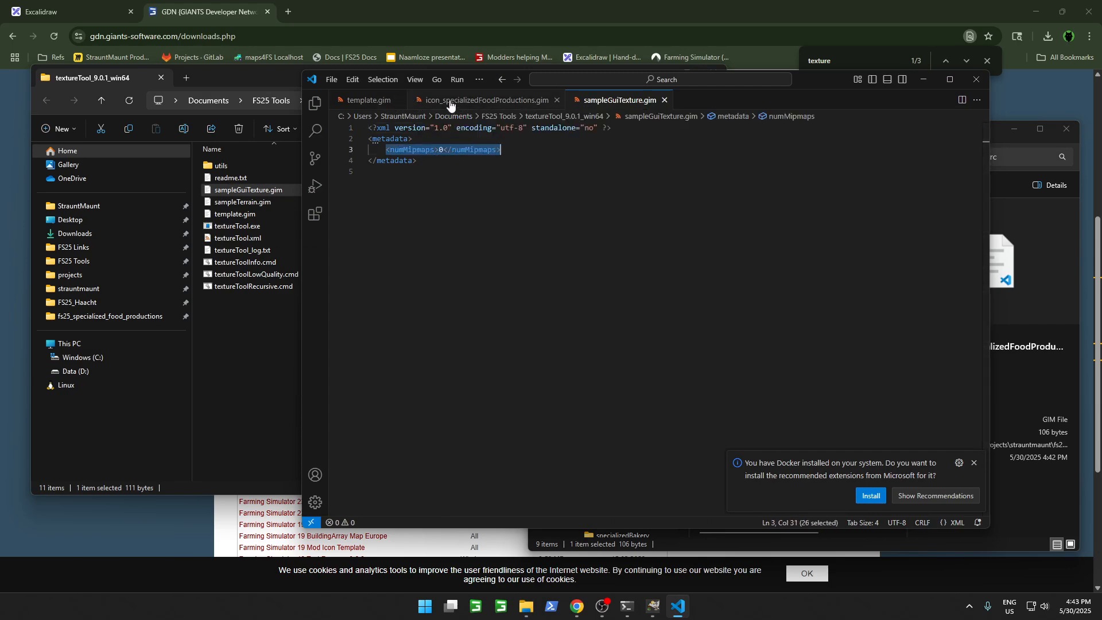
# Step: Add <numMipmaps>0</numMipmaps> below the format line in icon_specializedFoodProductions.gim and save the file
pyautogui.click(450, 101)
pyautogui.click(505, 151)
pyautogui.press('Return')
pyautogui.hotkey('ctrl', 'v')
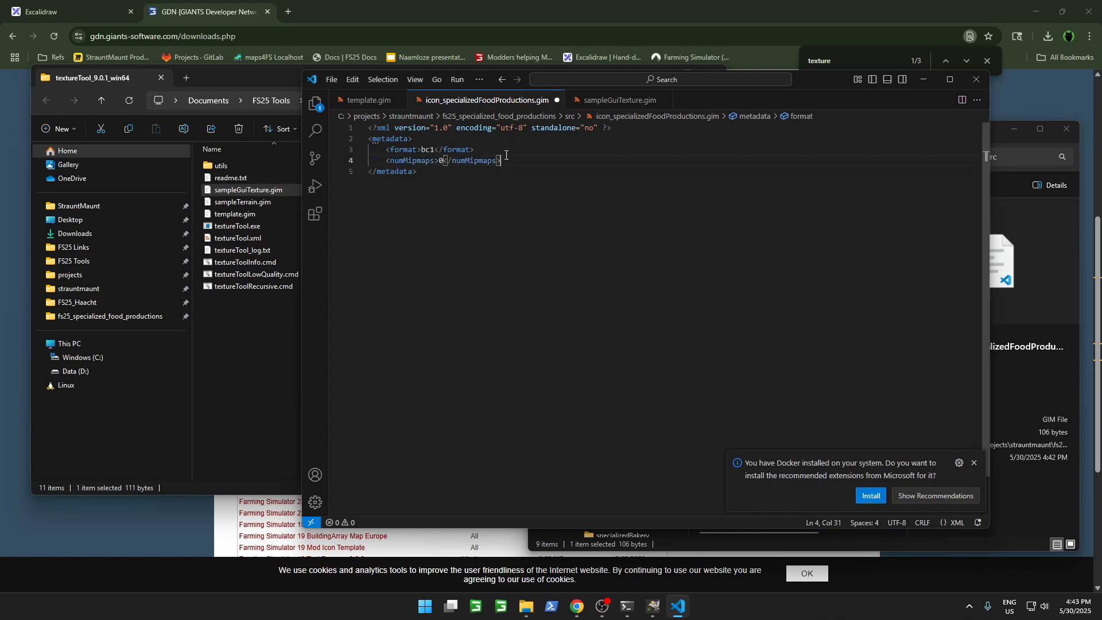
pyautogui.click(478, 231)
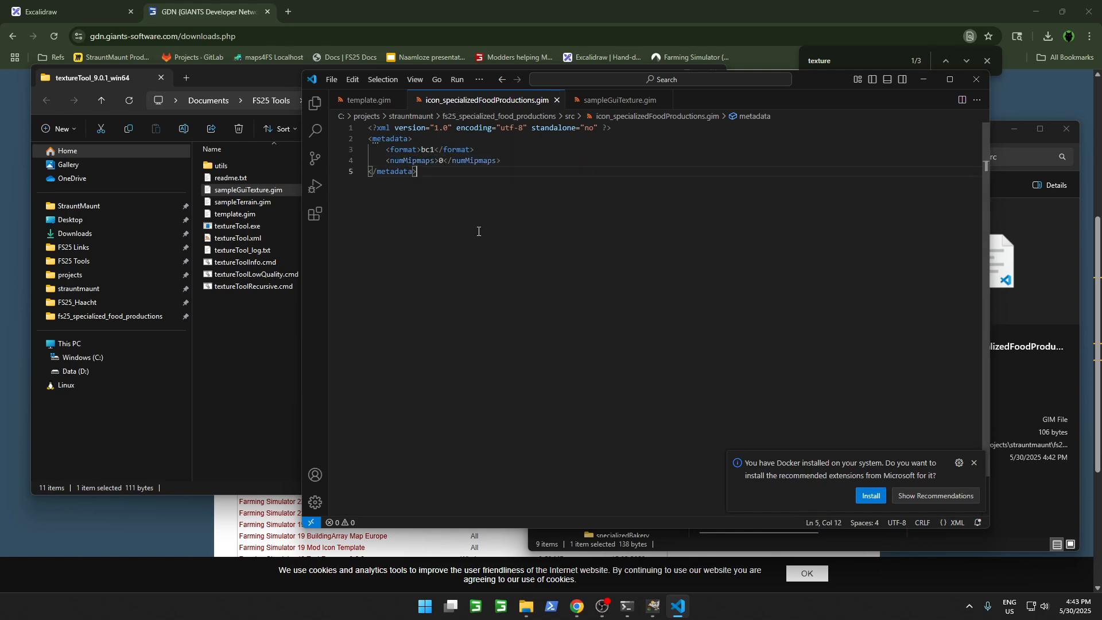
# Step: Reconvert icon_specializedFoodProductions.png with textureToolRecursive.cmd to apply the updated .gim settings, and dismiss the completion message
pyautogui.click(924, 79)
pyautogui.click(790, 377)
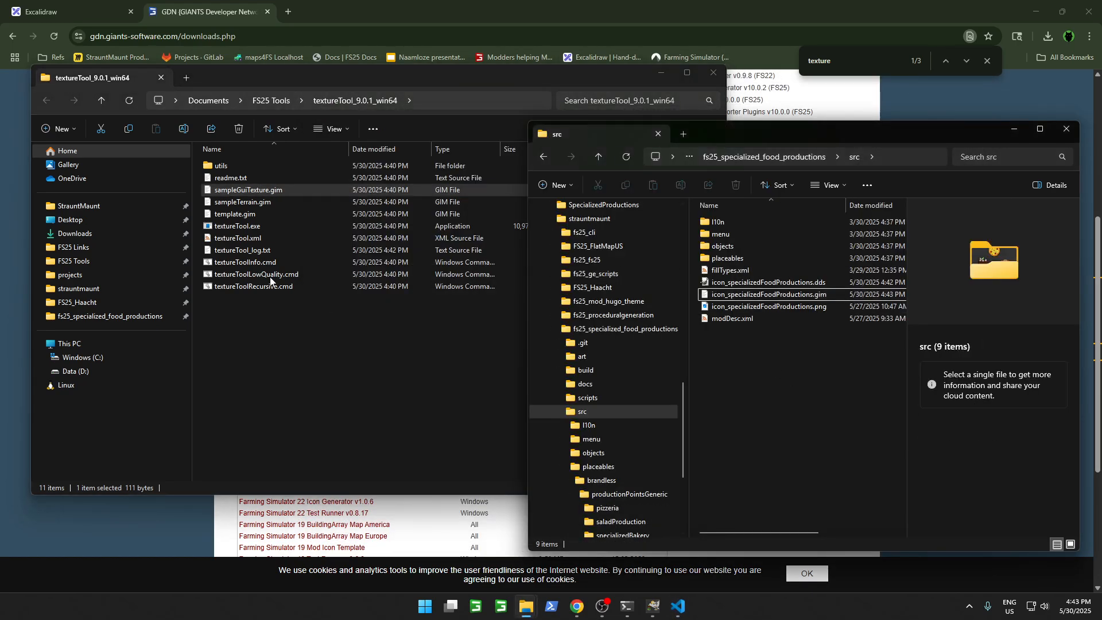
pyautogui.moveTo(772, 306); pyautogui.dragTo(240, 287)
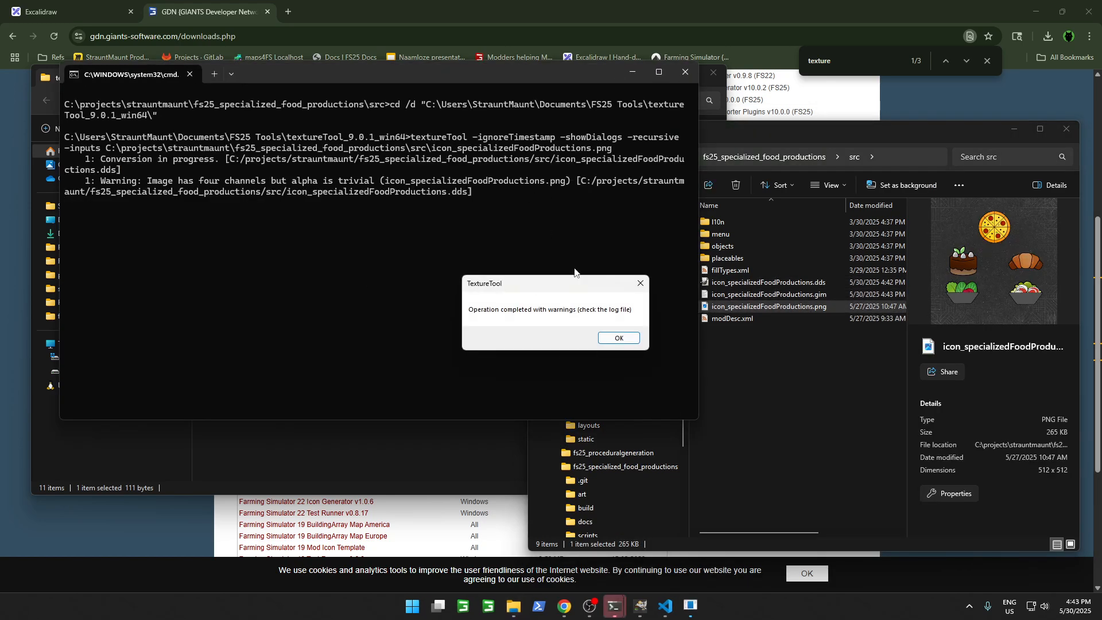
pyautogui.click(622, 335)
pyautogui.click(821, 372)
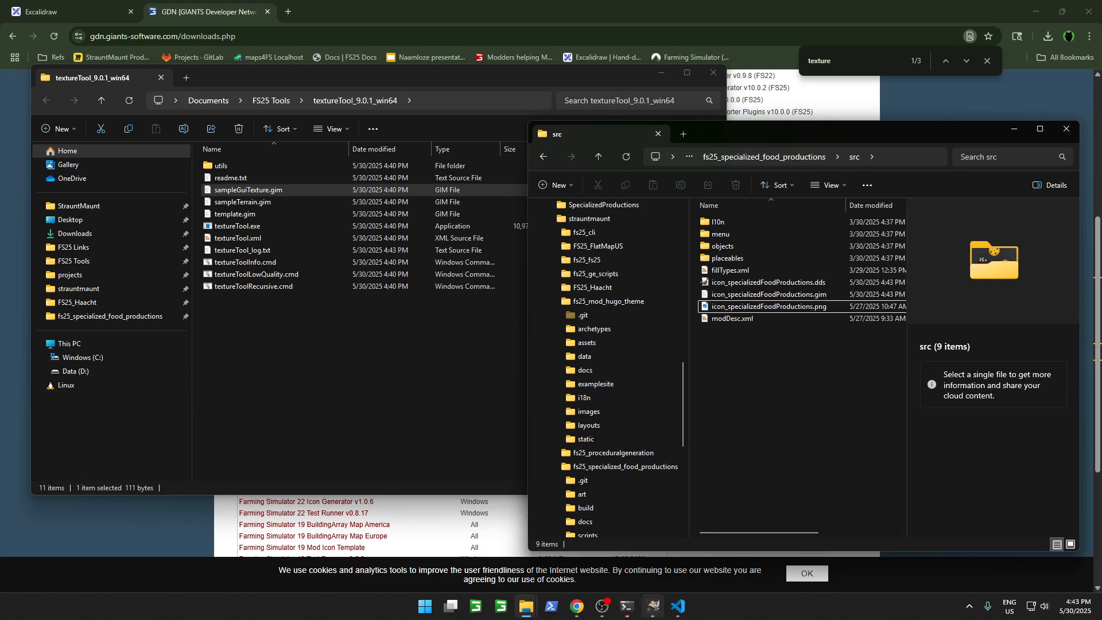
# Step: Close the earlier icon image in GIMP and load the reconverted icon_specializedFoodProductions.dds with mipmaps enabled to examine its layers
pyautogui.click(653, 606)
pyautogui.click(151, 51)
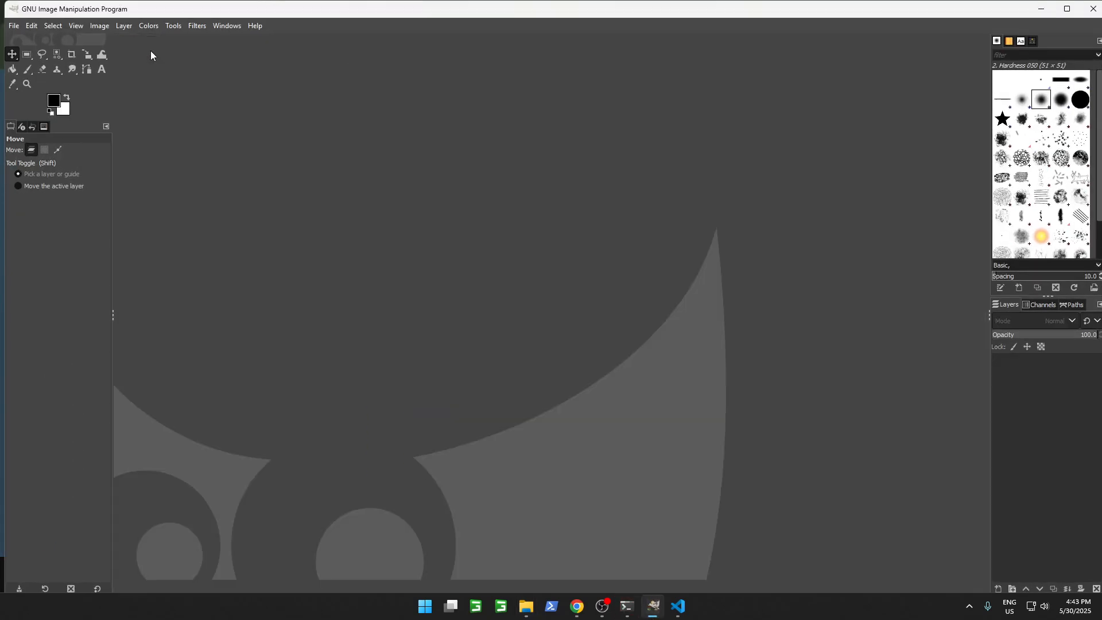
pyautogui.click(1040, 9)
pyautogui.rightClick(734, 282)
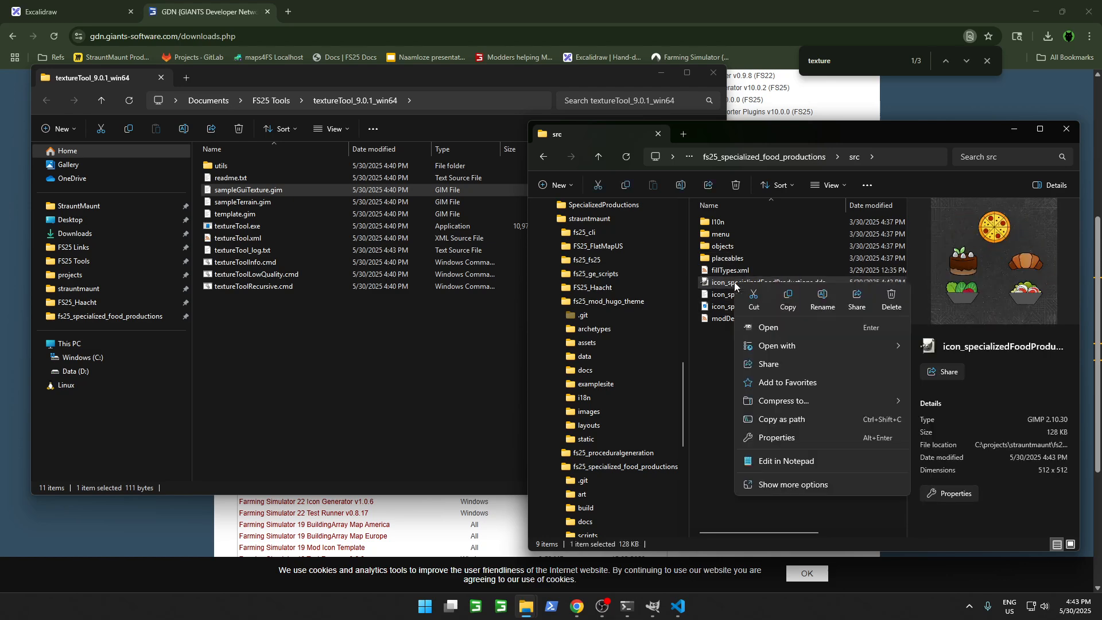
pyautogui.click(775, 330)
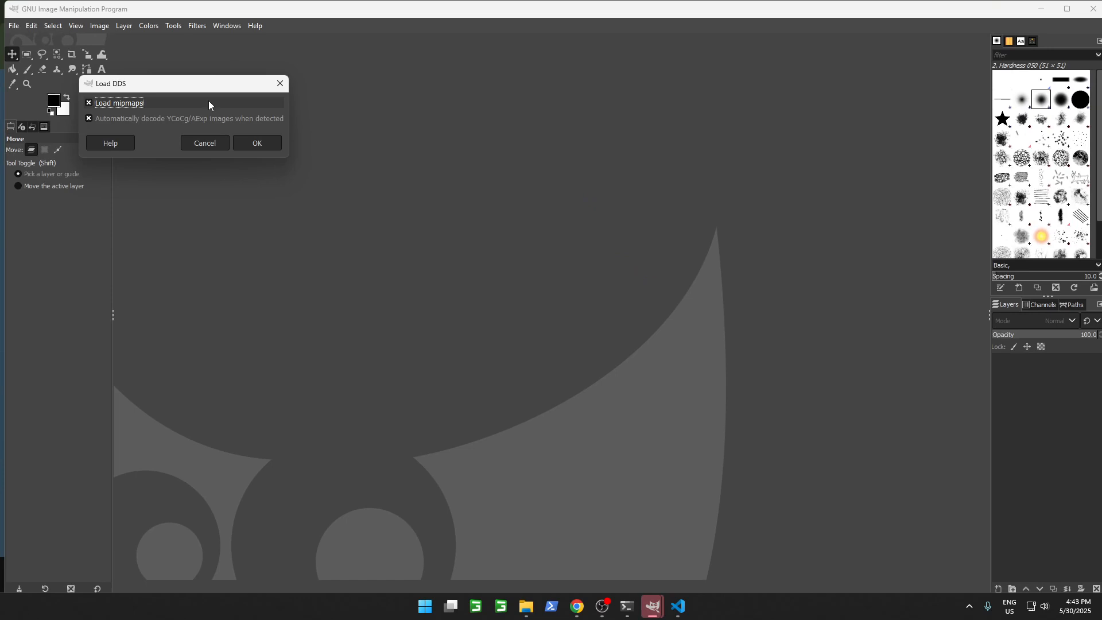
pyautogui.click(256, 143)
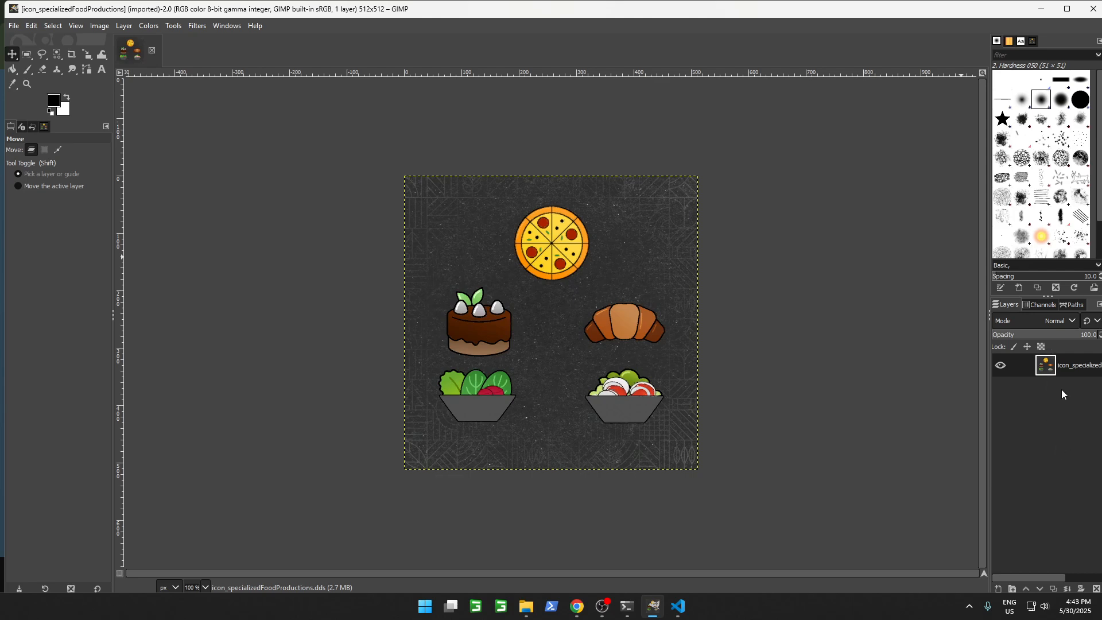
pyautogui.click(1037, 8)
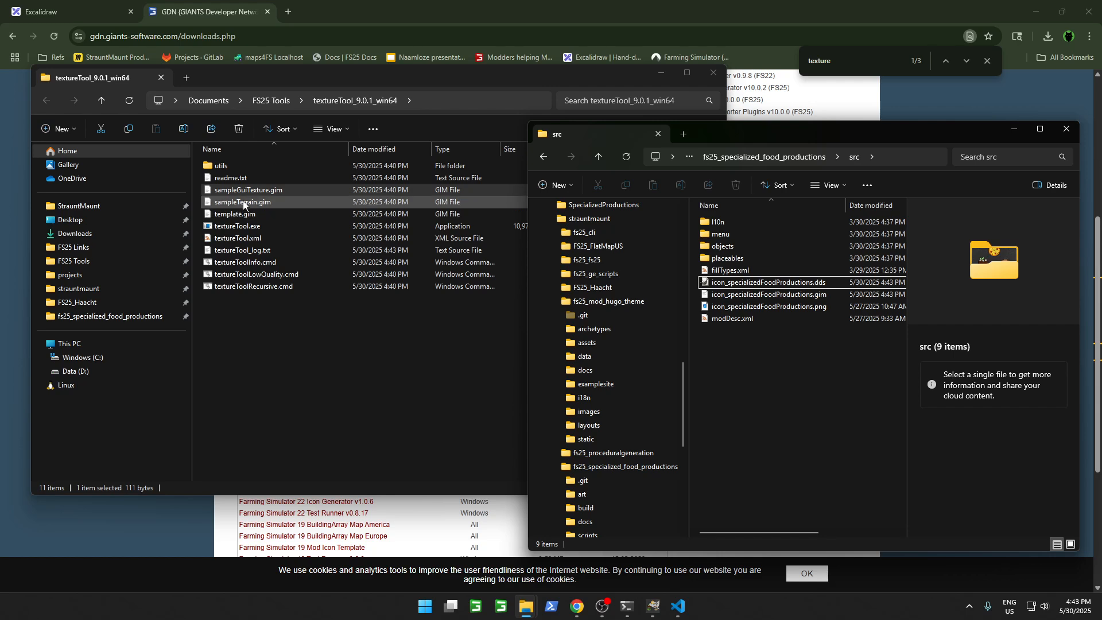
# Step: Open the Texture Tool's template.gim and review its metadata options and the comments explaining formats, quality and scaling
pyautogui.click(821, 307)
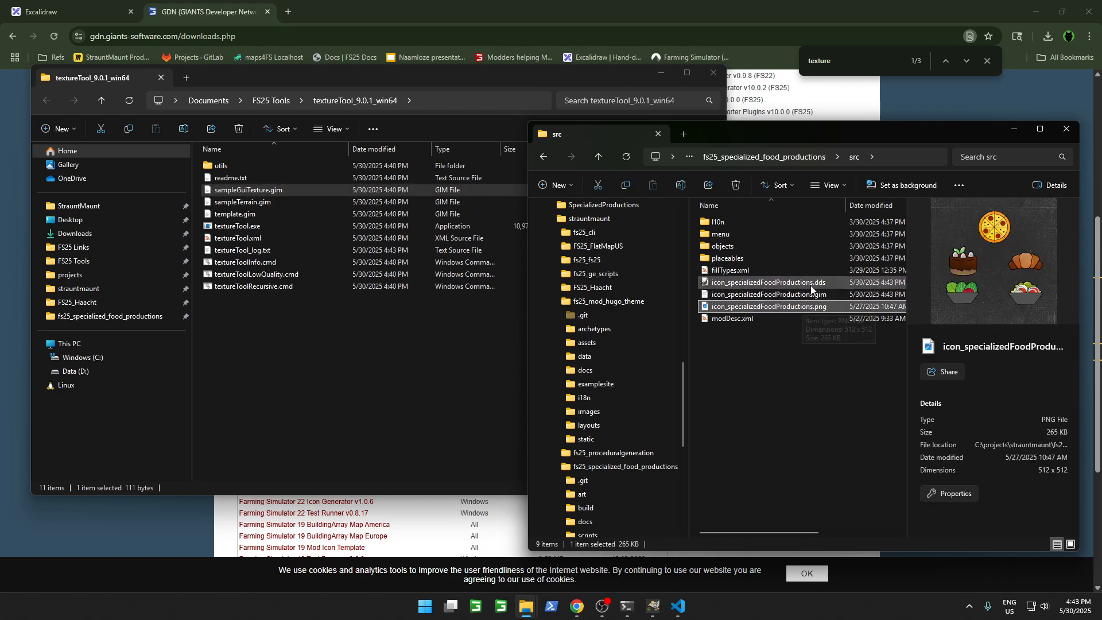
pyautogui.doubleClick(237, 215)
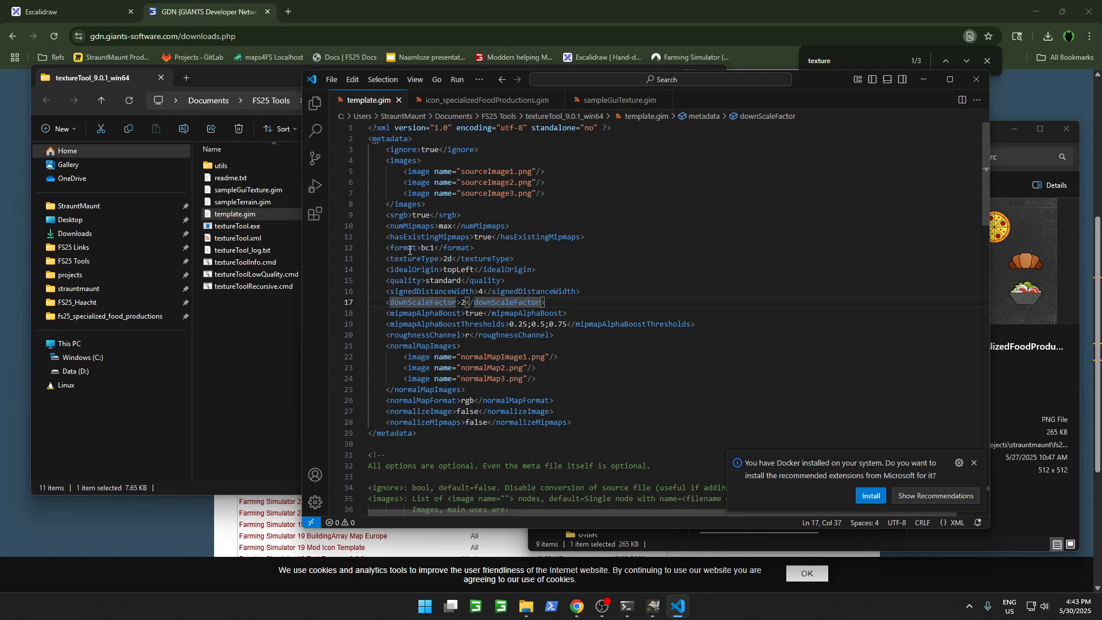
pyautogui.moveTo(390, 247); pyautogui.dragTo(577, 433)
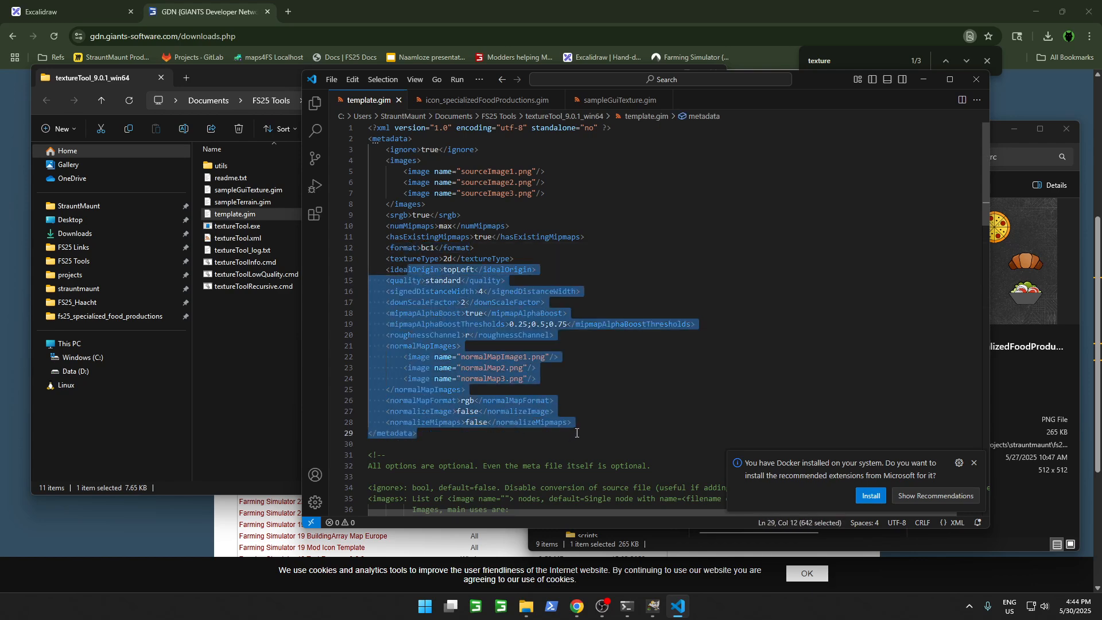
pyautogui.click(572, 403)
pyautogui.moveTo(701, 410); pyautogui.dragTo(401, 125)
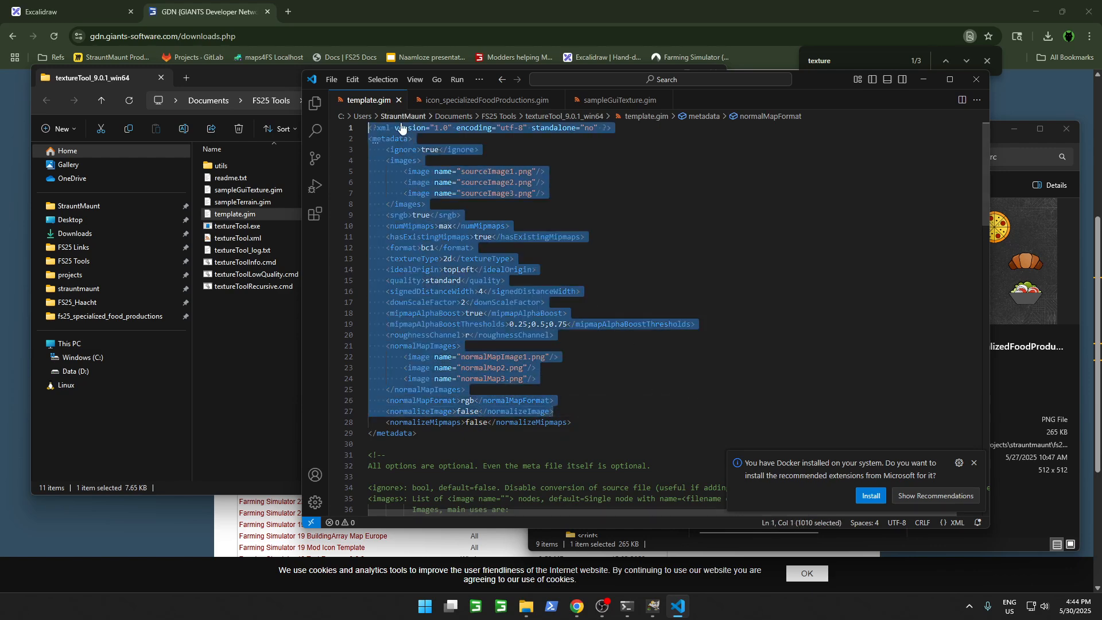
pyautogui.click(544, 303)
pyautogui.scroll(-6, 434, 166)
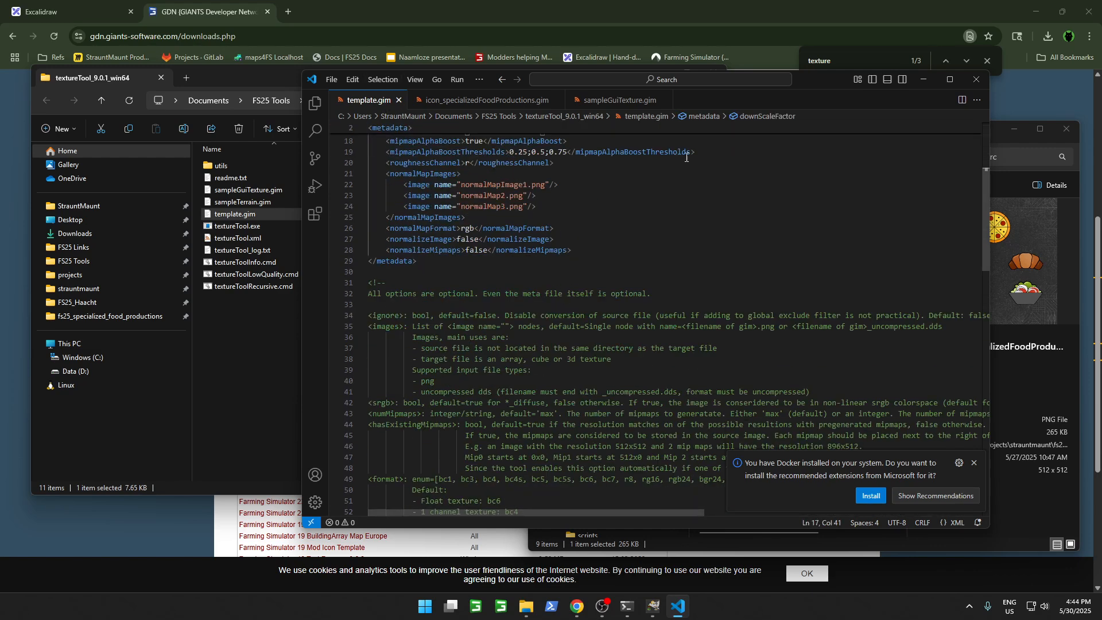
pyautogui.scroll(-10, 613, 233)
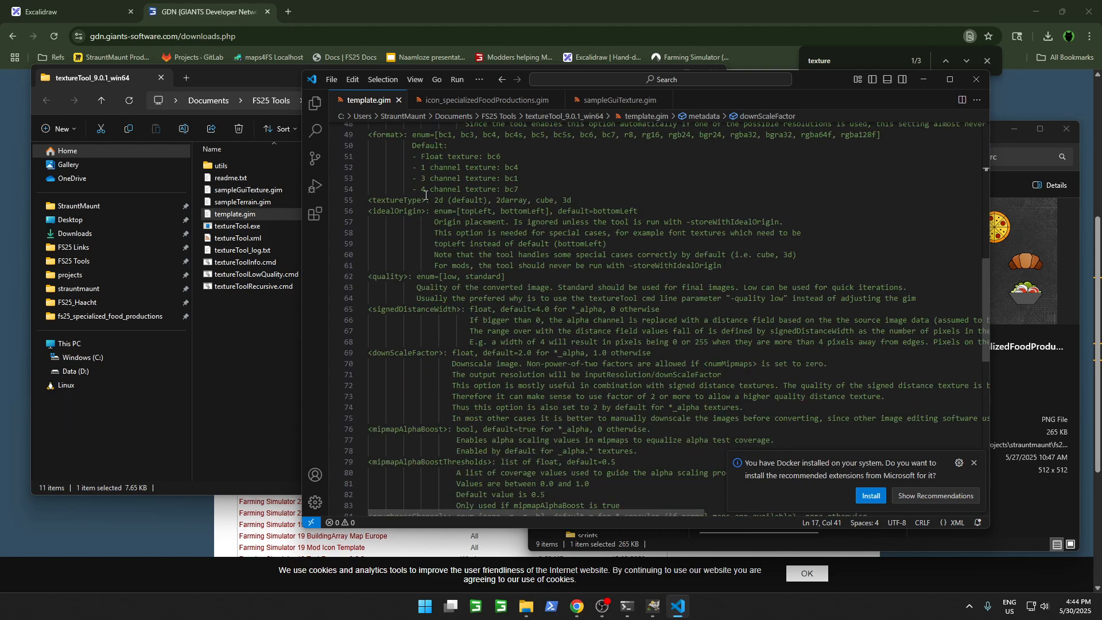
# Step: Read through the remaining option comments in the Texture Tool's template.gim and close the file
pyautogui.moveTo(426, 195); pyautogui.dragTo(575, 301)
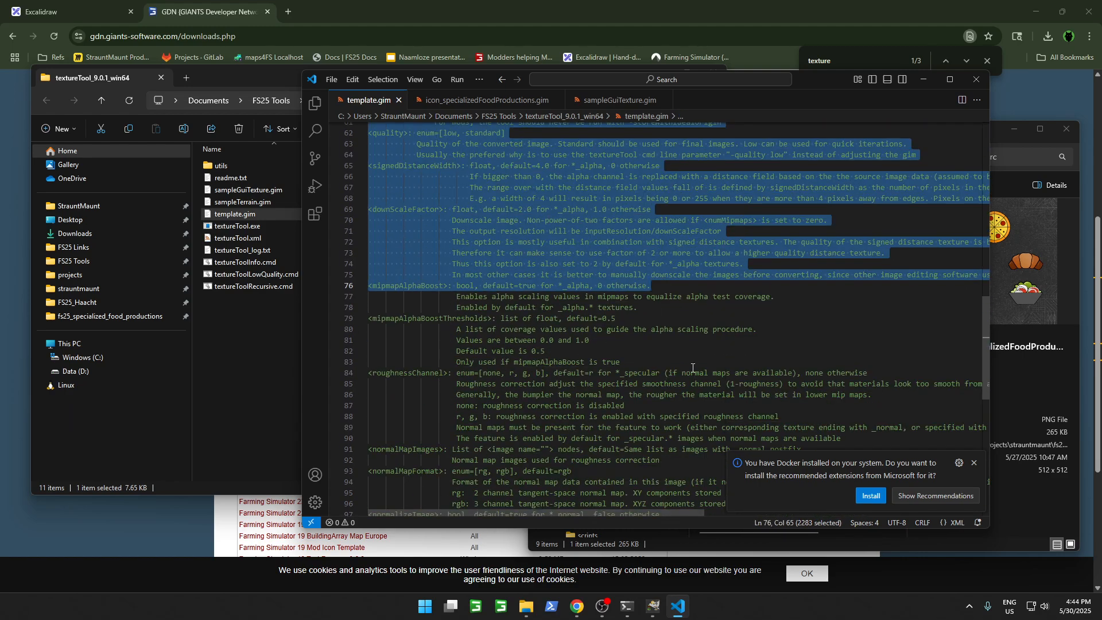
pyautogui.scroll(-6, 692, 367)
pyautogui.scroll(20, 577, 279)
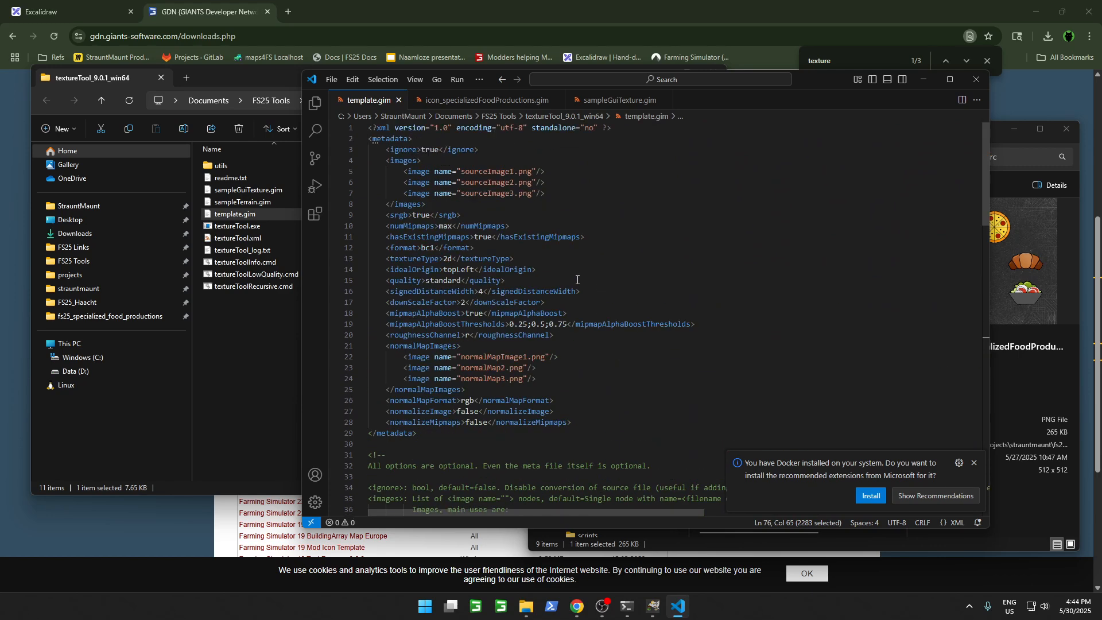
pyautogui.click(398, 100)
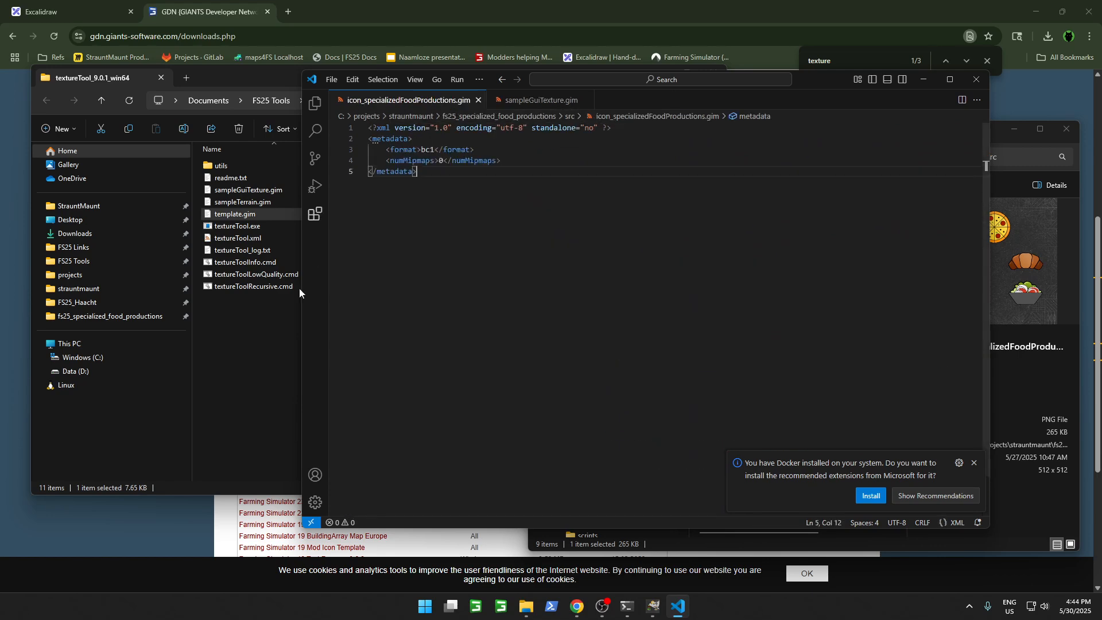
pyautogui.click(253, 353)
pyautogui.click(813, 320)
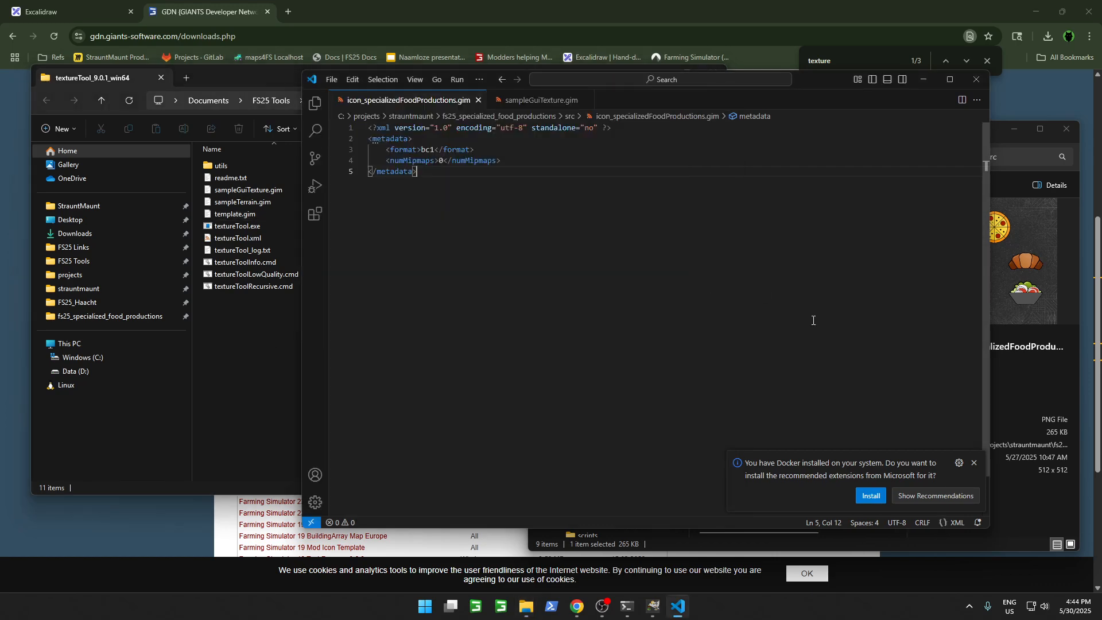
# Step: Switch back to the mod's src folder and check icon_specializedFoodProductions.gim beside its PNG and DDS files
pyautogui.moveTo(526, 605)
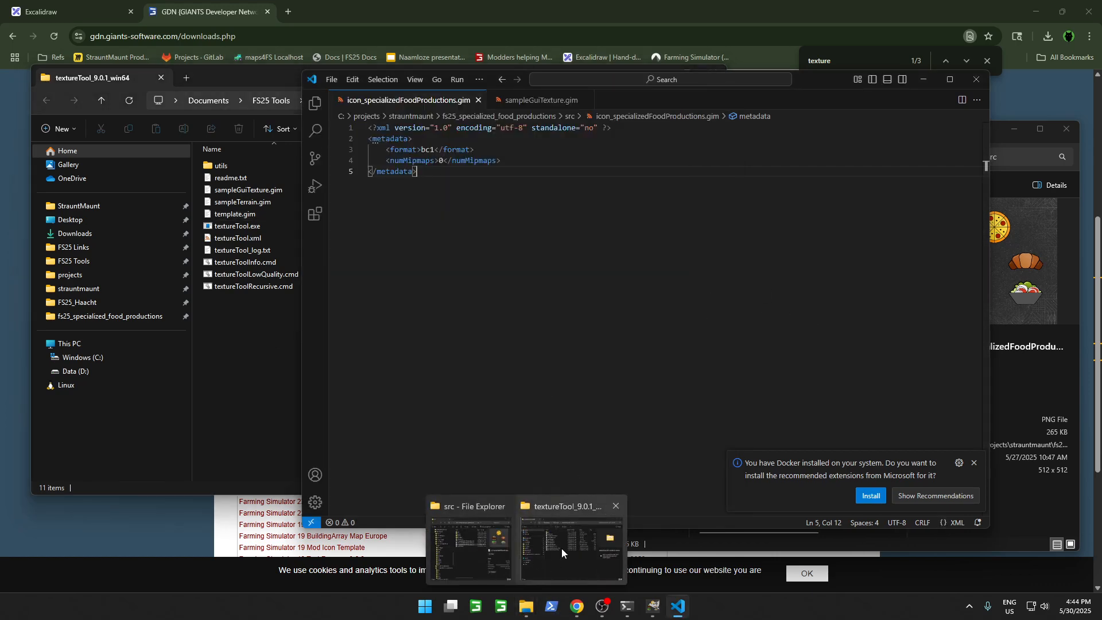
pyautogui.click(556, 541)
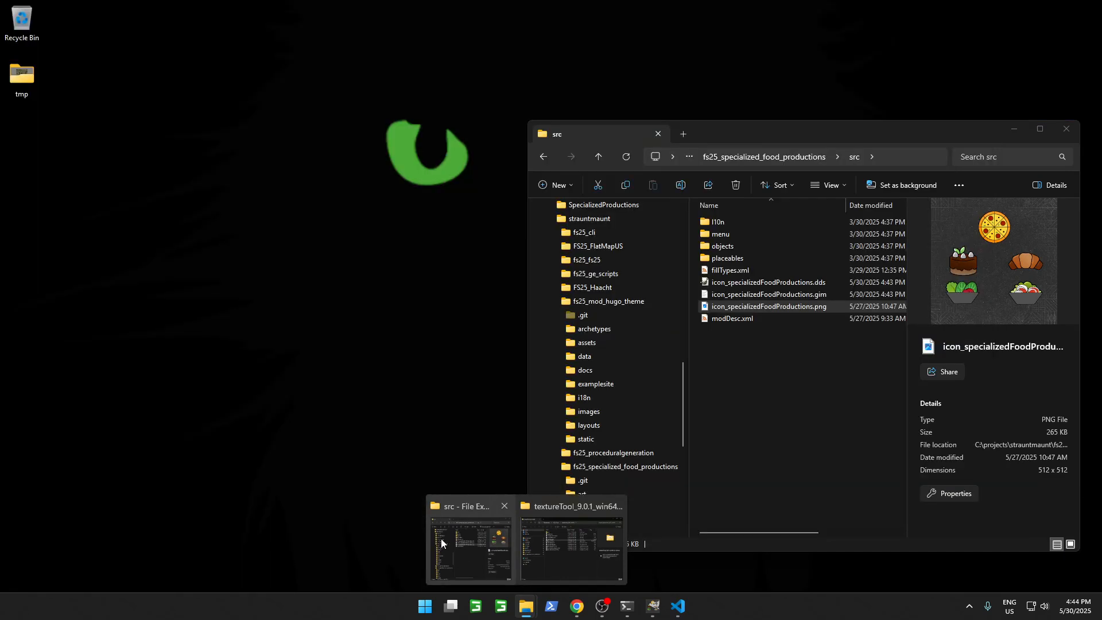
pyautogui.click(441, 540)
pyautogui.click(826, 294)
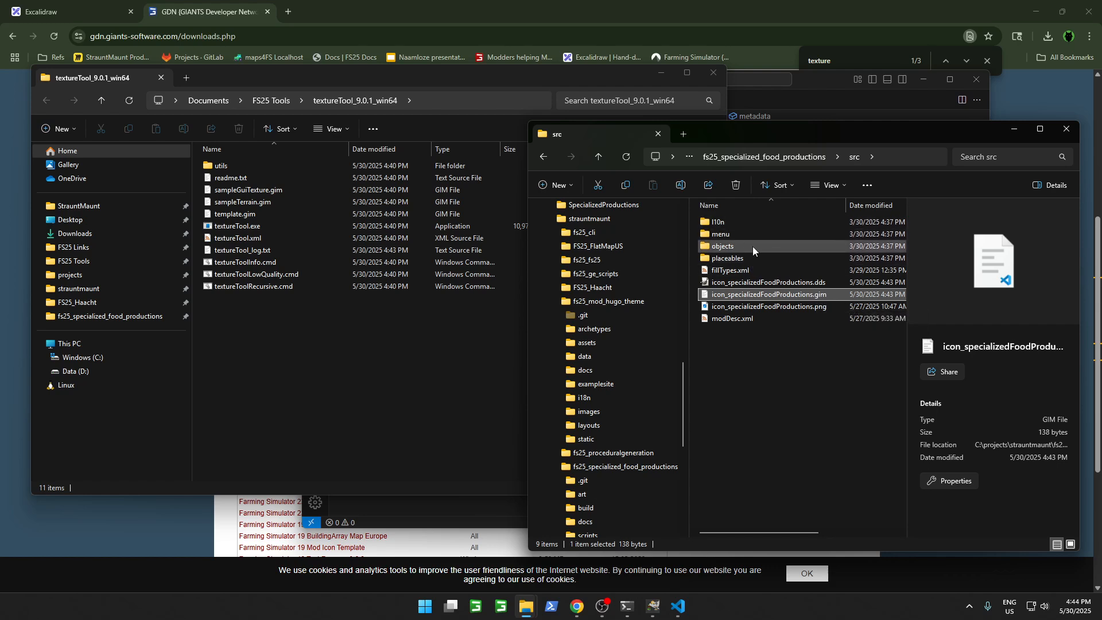
pyautogui.click(787, 343)
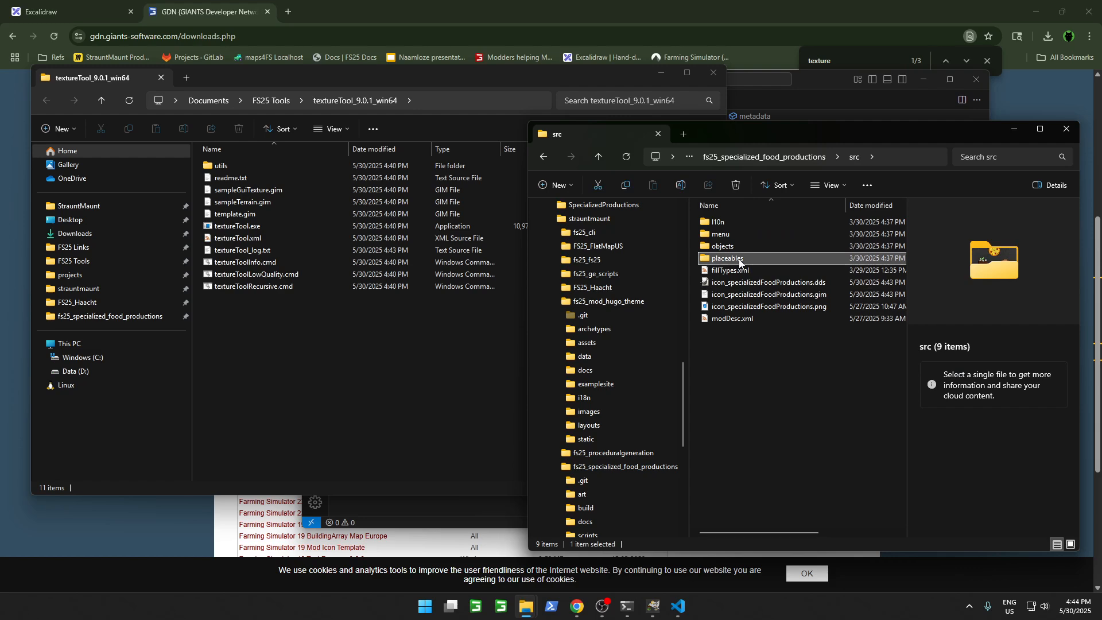
# Step: Browse to placeables\brandless\productionPointsGeneric\pizzeria and compare the details of store_pizzeria.png and store_pizzeria.dds
pyautogui.doubleClick(740, 258)
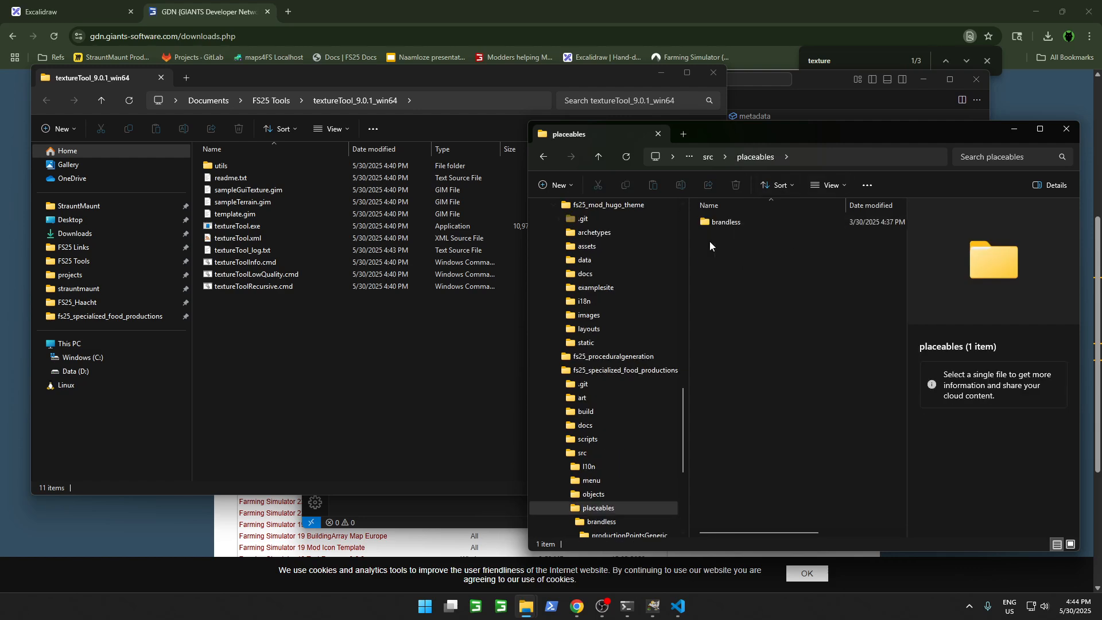
pyautogui.doubleClick(718, 223)
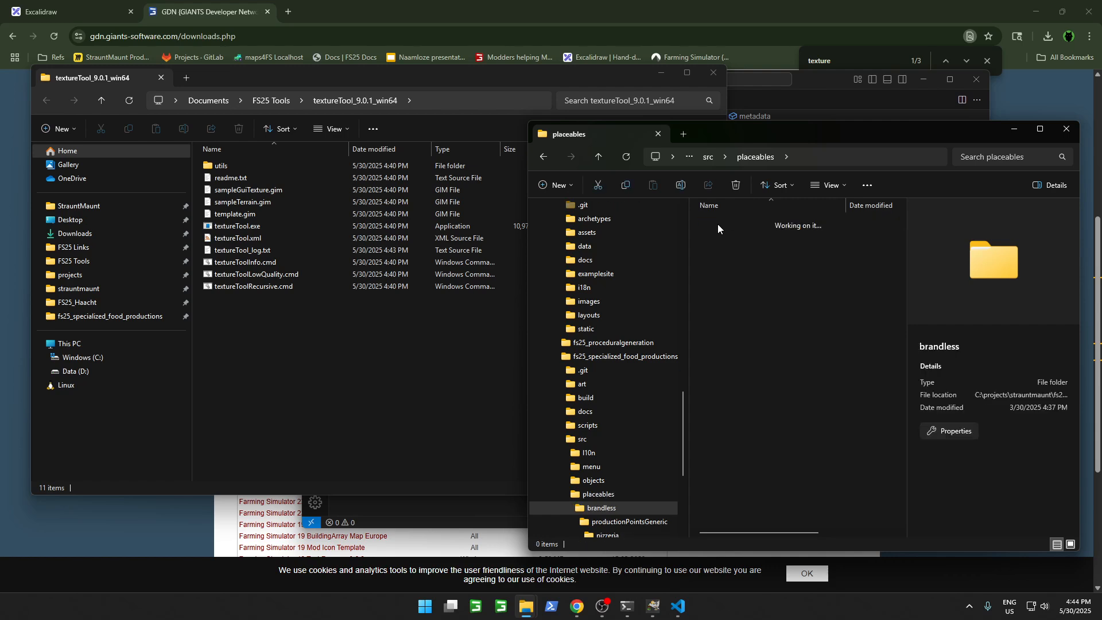
pyautogui.doubleClick(733, 224)
pyautogui.doubleClick(737, 223)
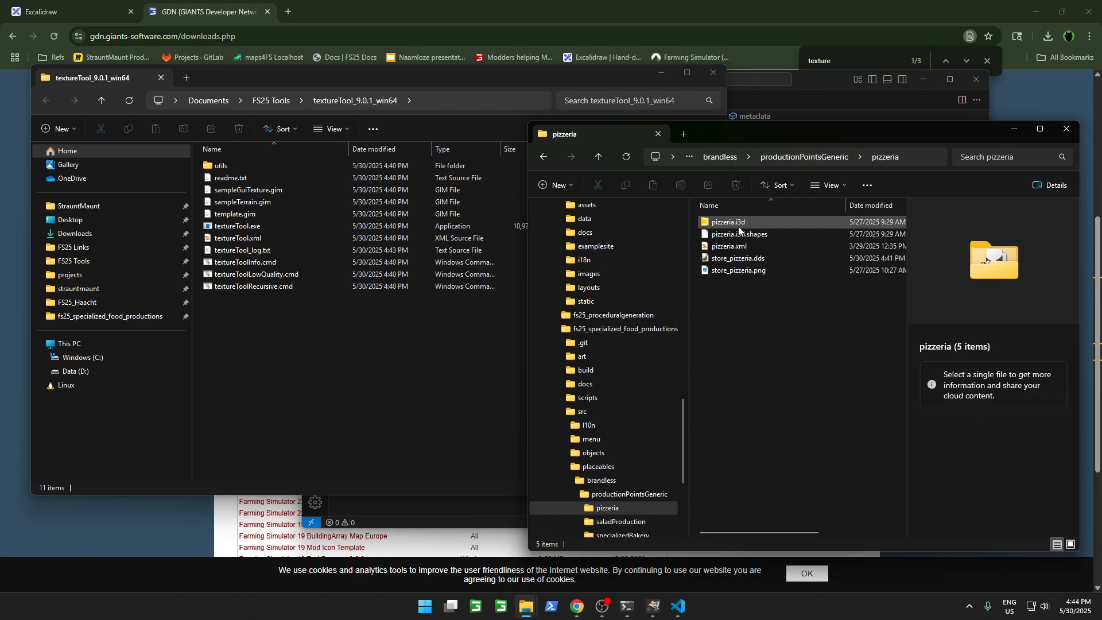
pyautogui.click(752, 270)
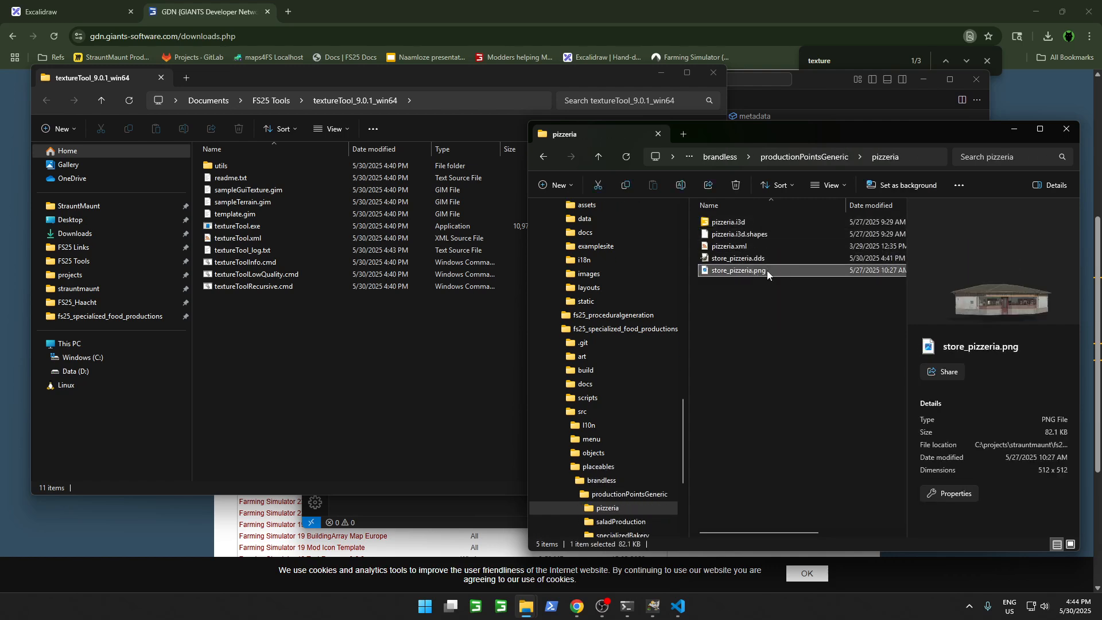
pyautogui.click(769, 259)
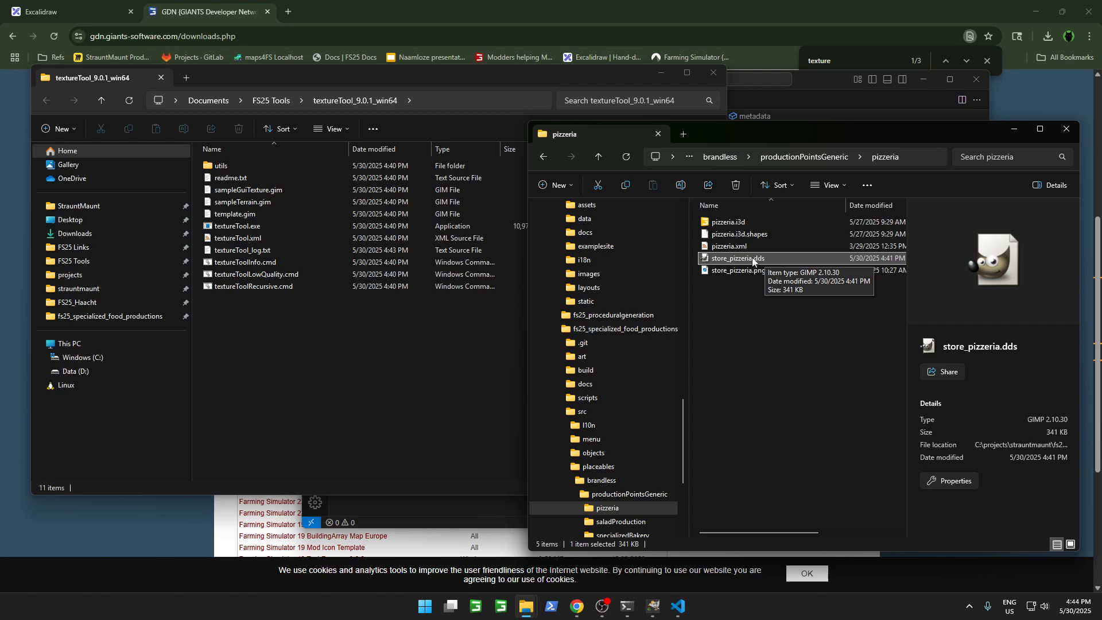
pyautogui.click(741, 309)
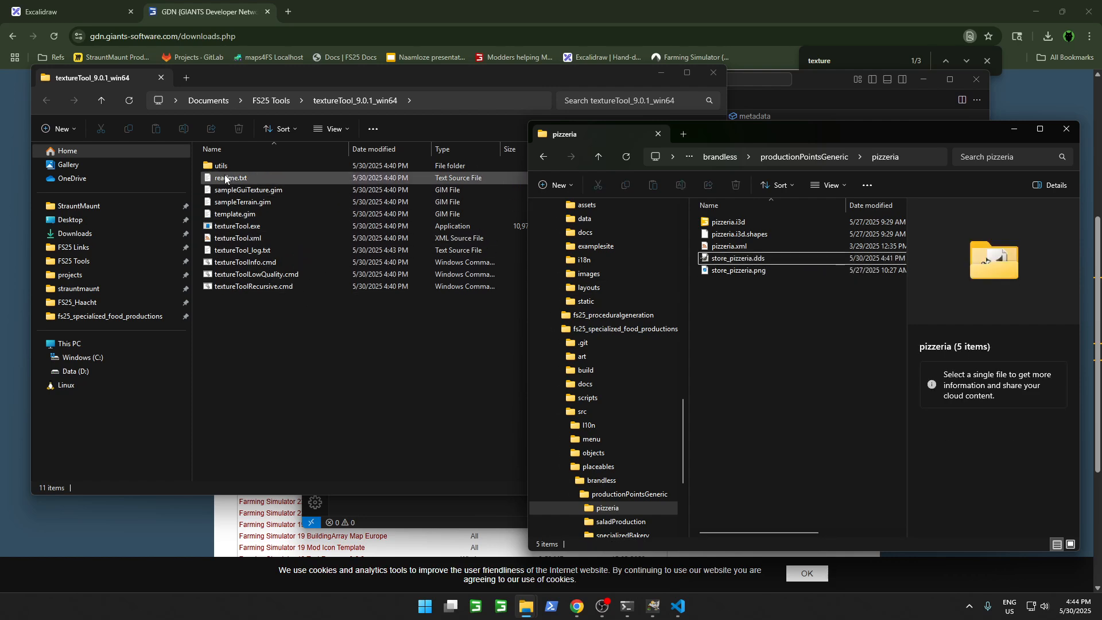
pyautogui.click(291, 363)
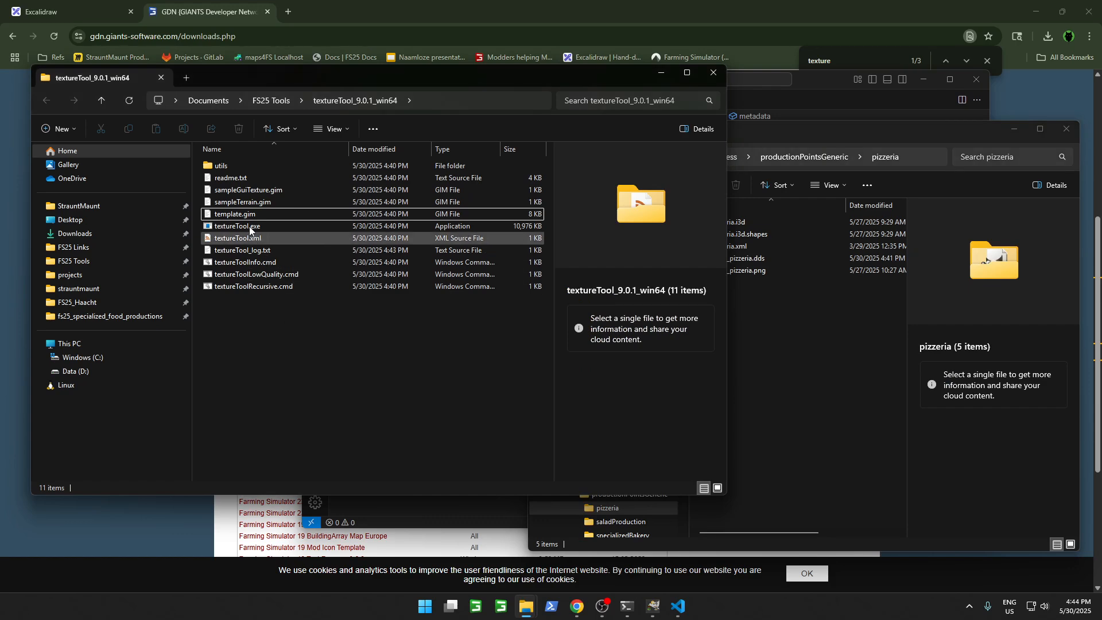
pyautogui.rightClick(259, 192)
pyautogui.press('Escape')
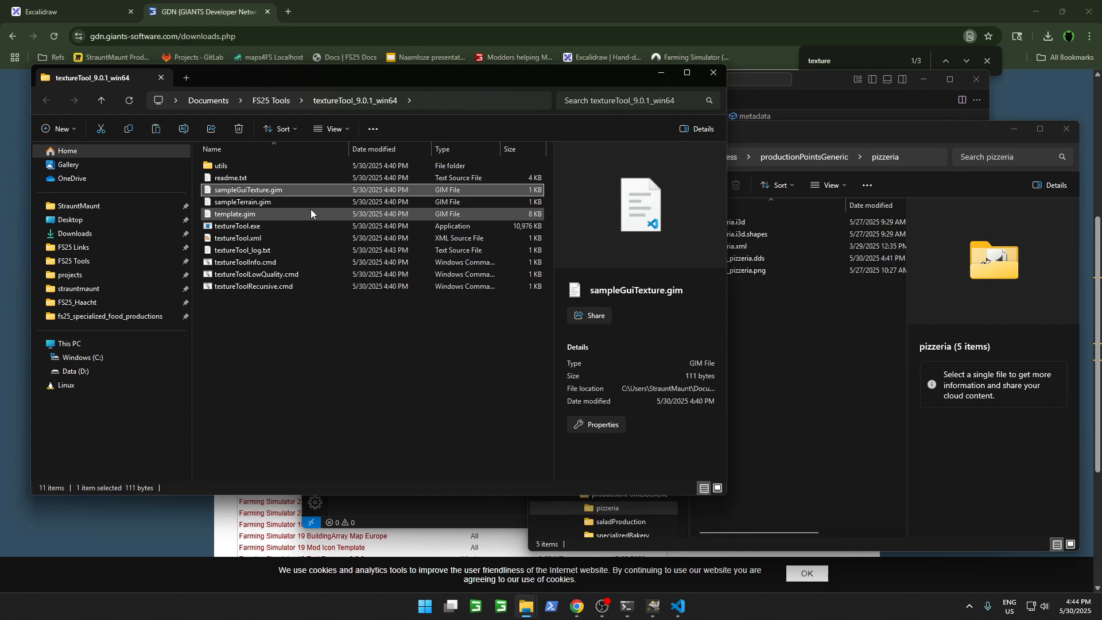
pyautogui.click(787, 298)
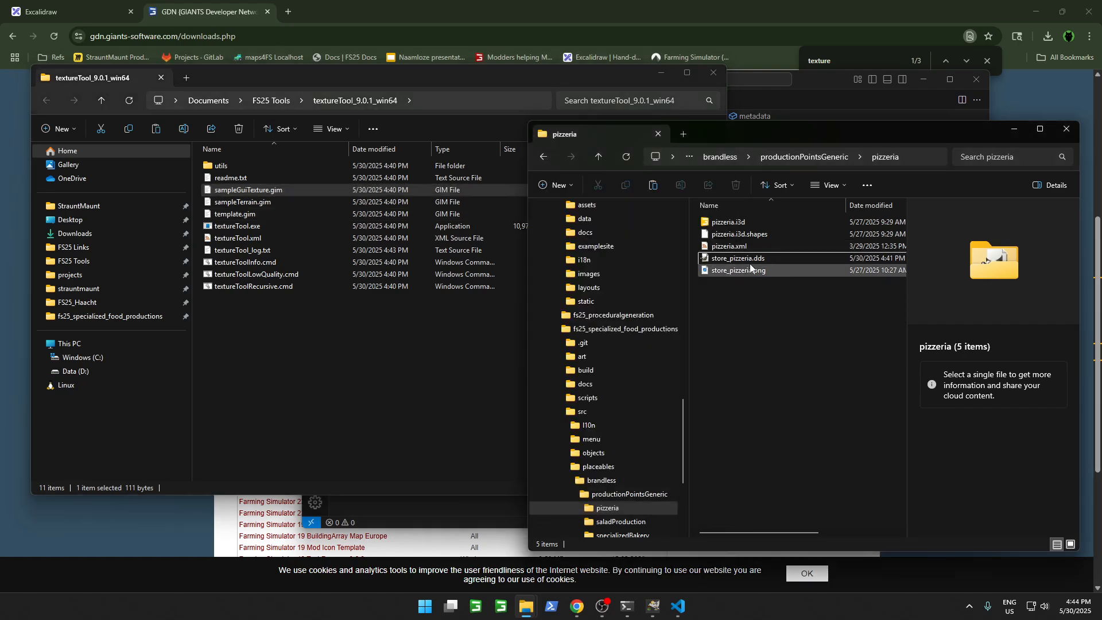
# Step: Review the PowerShell listing of all the mod's PNG files that would need a .gim file
pyautogui.click(626, 608)
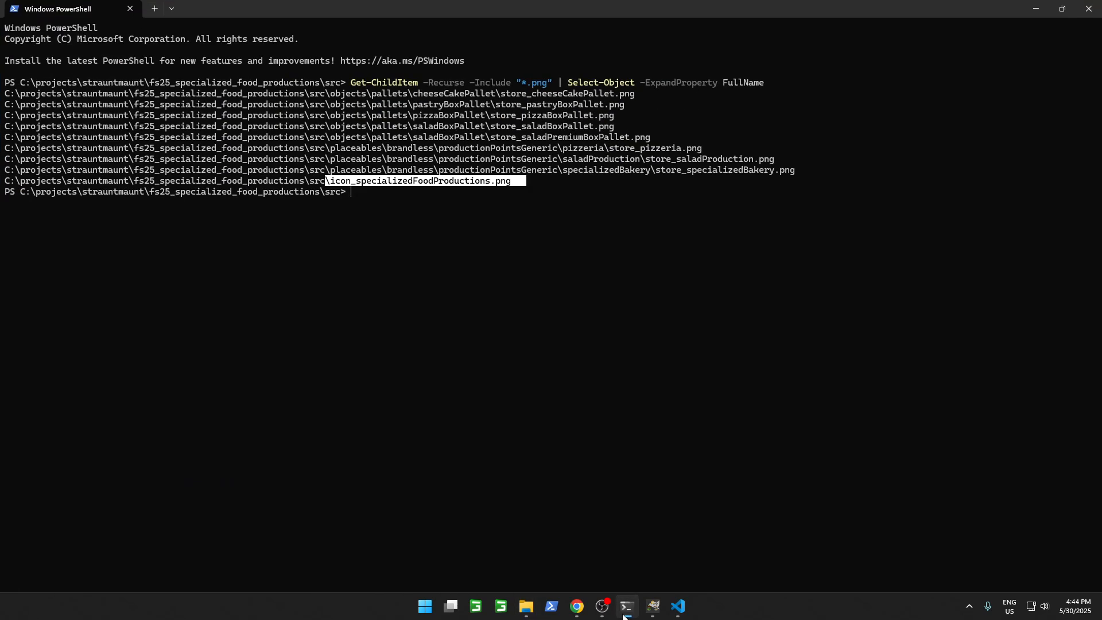
pyautogui.click(586, 284)
pyautogui.moveTo(351, 72); pyautogui.dragTo(623, 214)
pyautogui.click(576, 245)
# Step: Return to the Texture Tool folder and open its utils\createGimForAllPng subfolder
pyautogui.moveTo(526, 606)
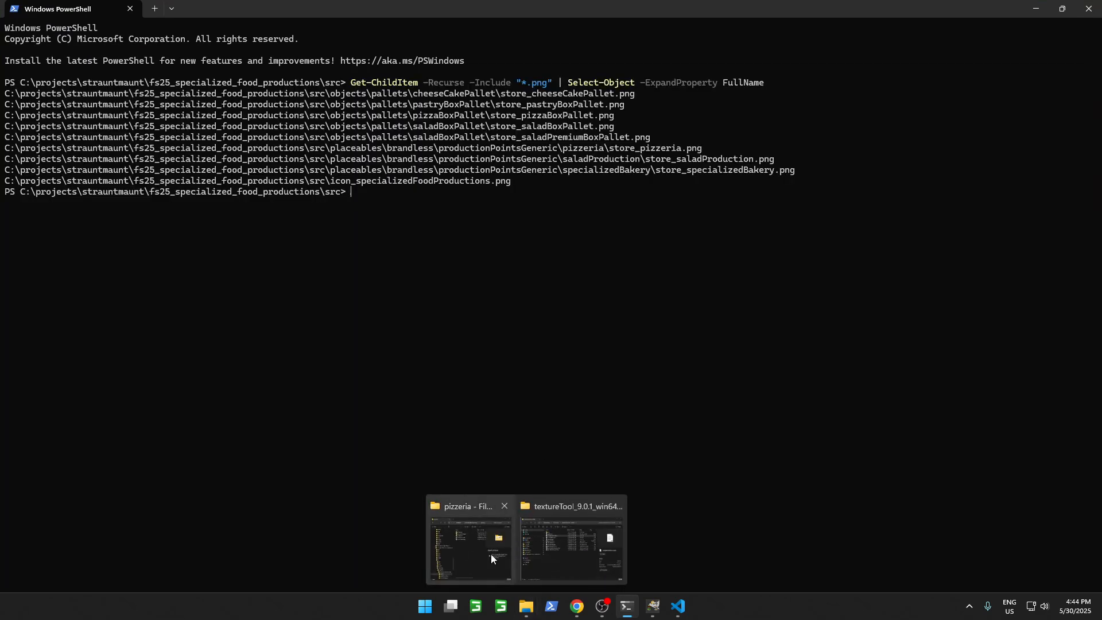
pyautogui.click(485, 552)
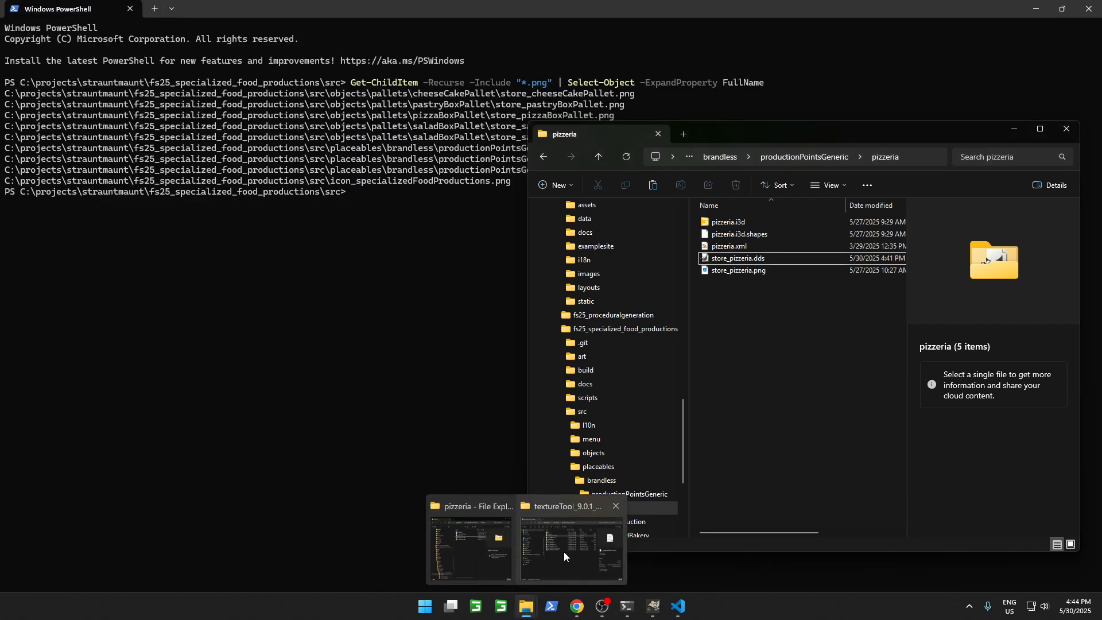
pyautogui.click(563, 552)
pyautogui.click(359, 367)
pyautogui.doubleClick(229, 165)
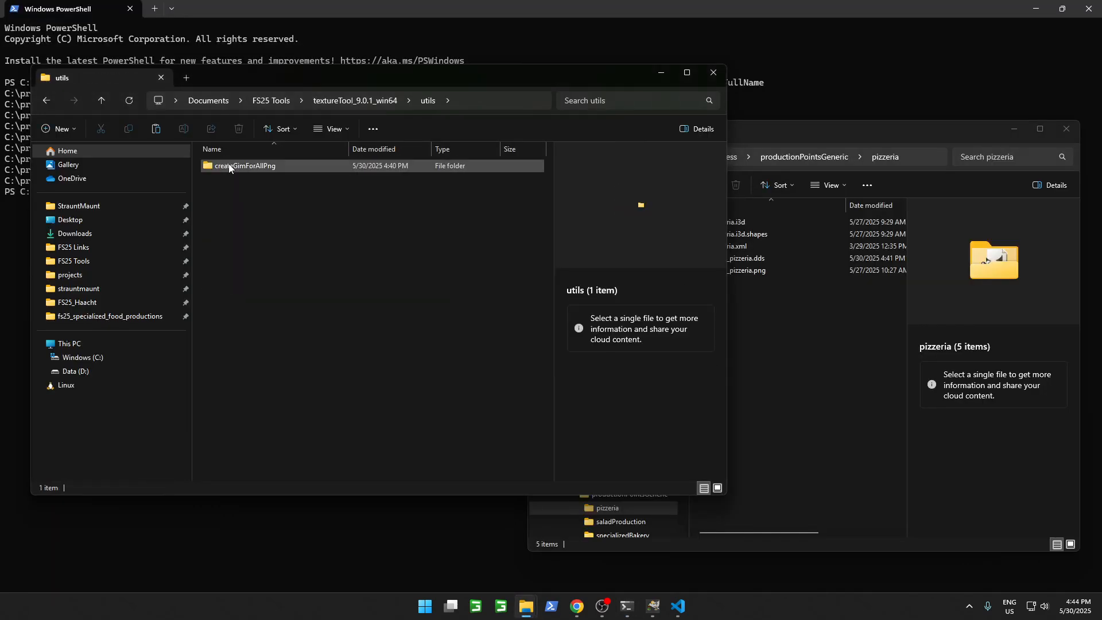
pyautogui.doubleClick(270, 169)
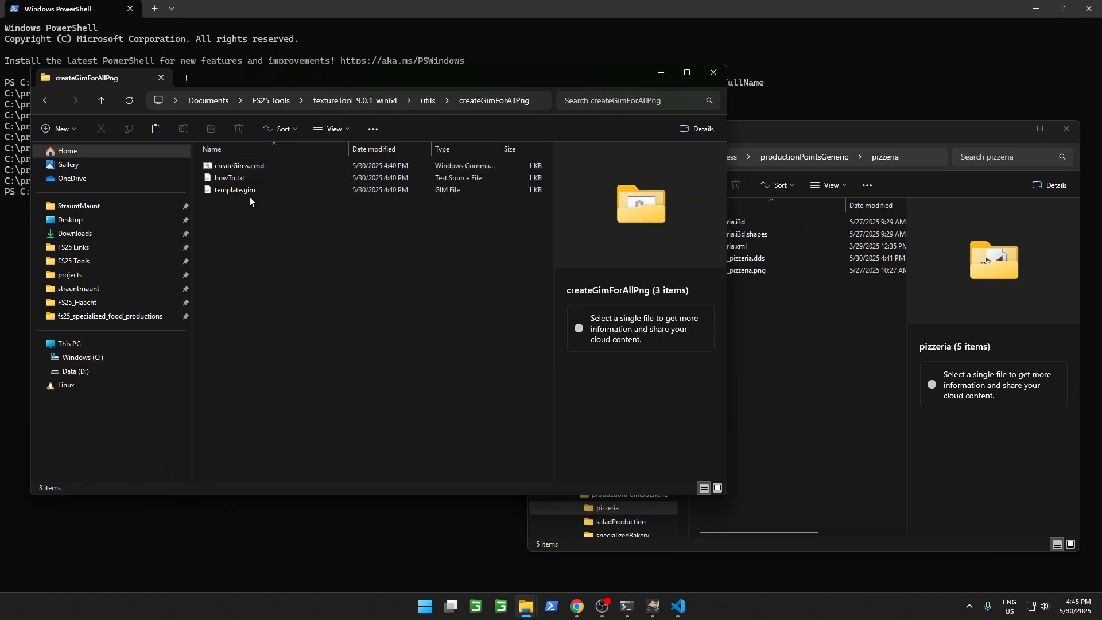
# Step: Open howTo.txt and read the instructions for creating a .gim for every PNG in a directory
pyautogui.doubleClick(236, 177)
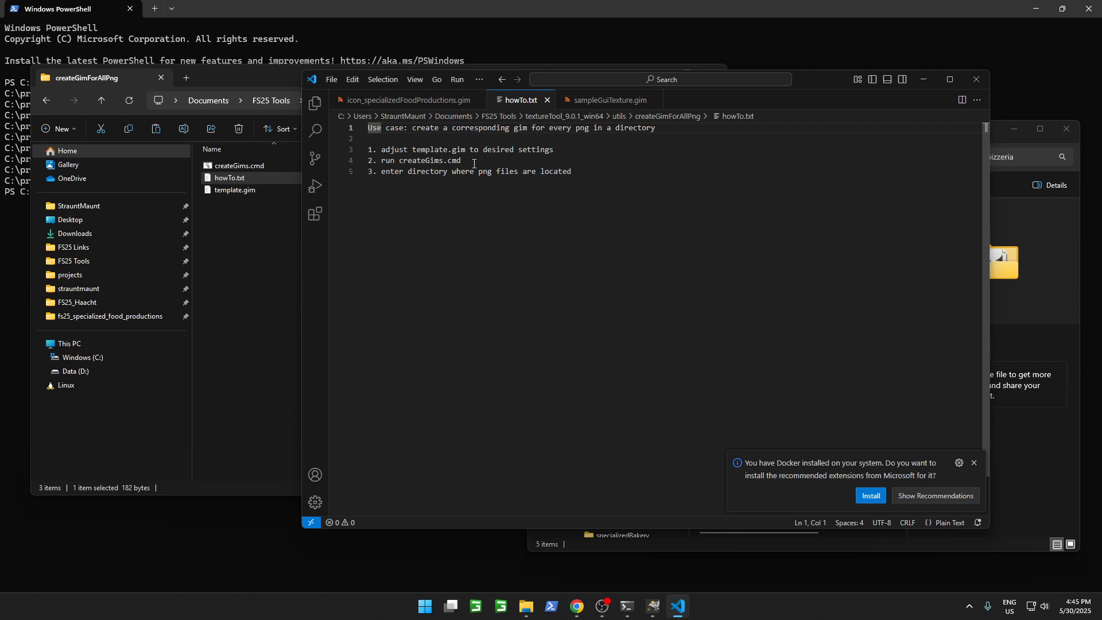
pyautogui.moveTo(447, 172); pyautogui.dragTo(403, 175)
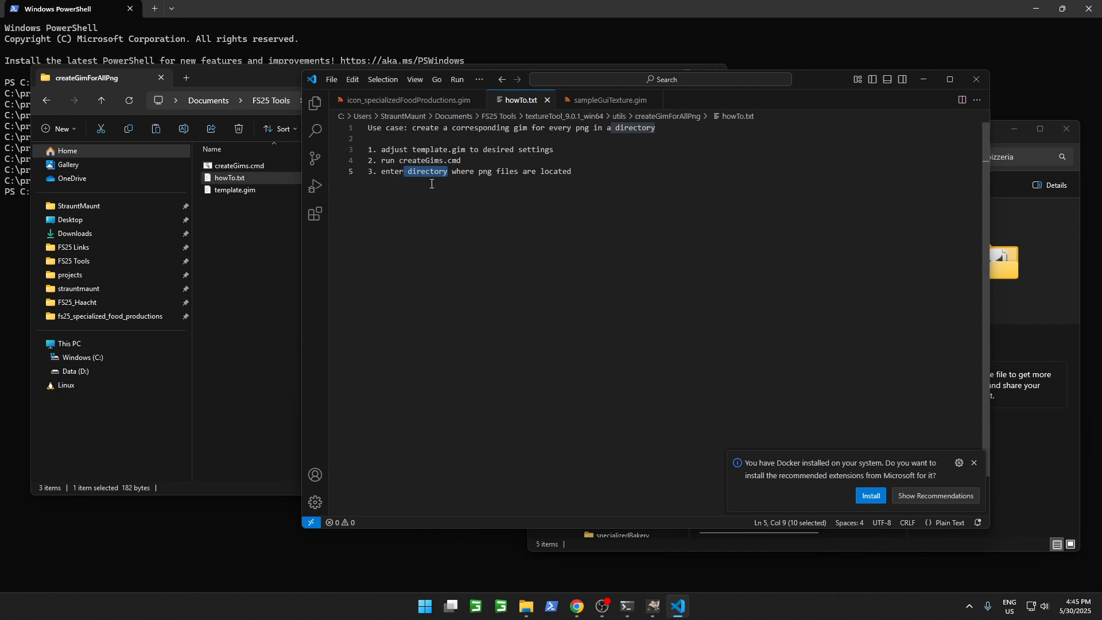
pyautogui.click(638, 185)
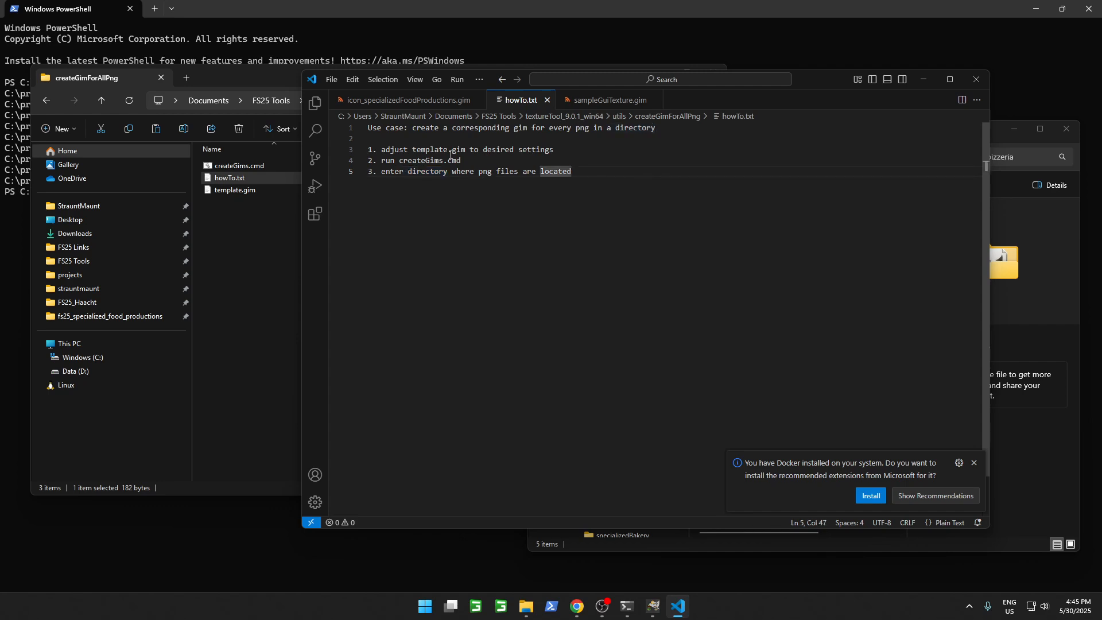
pyautogui.moveTo(448, 151); pyautogui.dragTo(468, 151)
pyautogui.click(508, 197)
pyautogui.click(246, 247)
pyautogui.click(1049, 443)
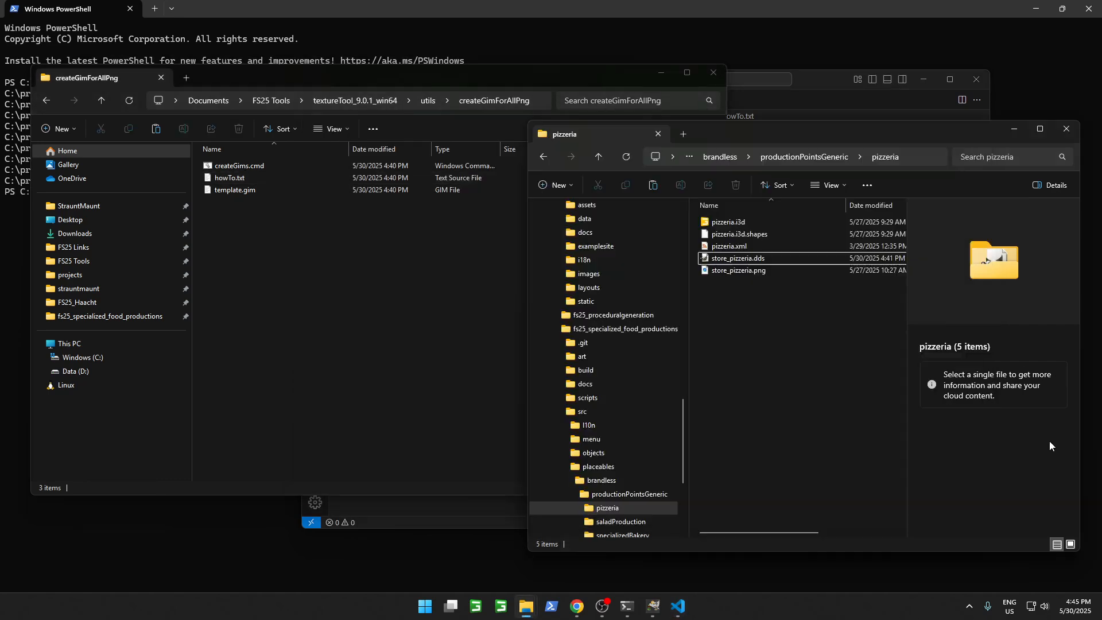
pyautogui.click(920, 157)
pyautogui.click(373, 309)
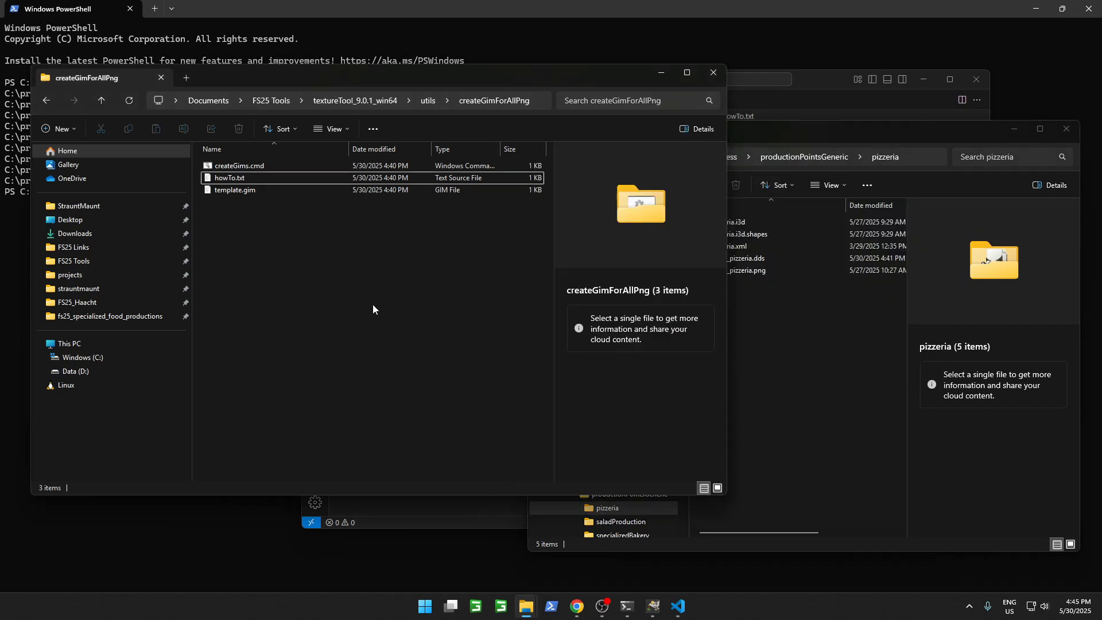
pyautogui.click(238, 167)
pyautogui.click(235, 240)
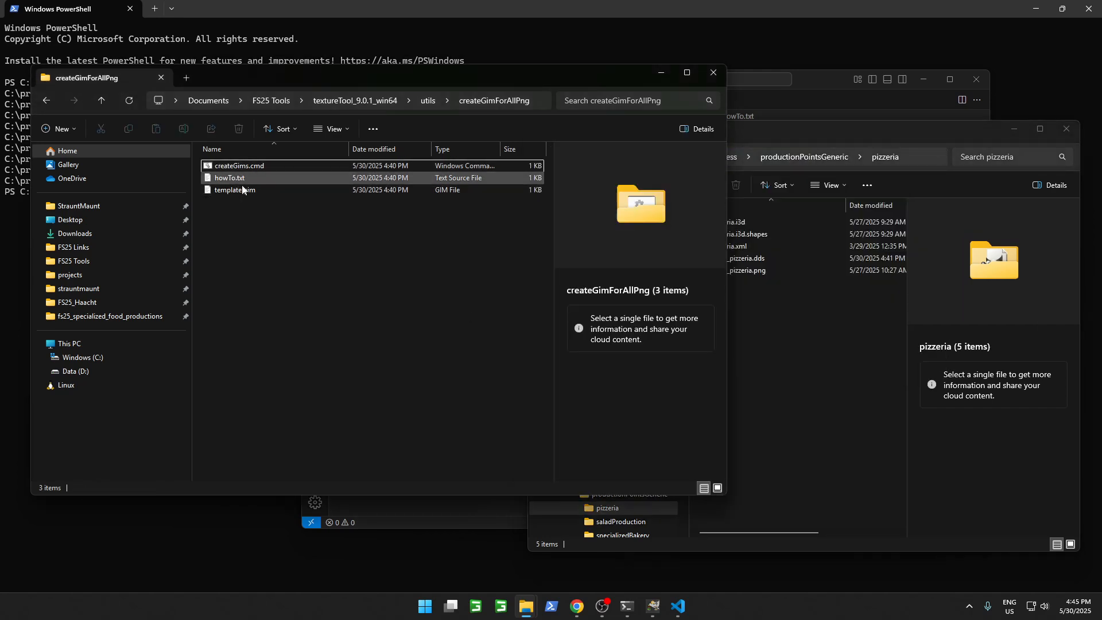
# Step: Open template.gim from createGimForAllPng and add the <format> line copied from icon_specializedFoodProductions.gim below its numMipmaps line
pyautogui.doubleClick(252, 190)
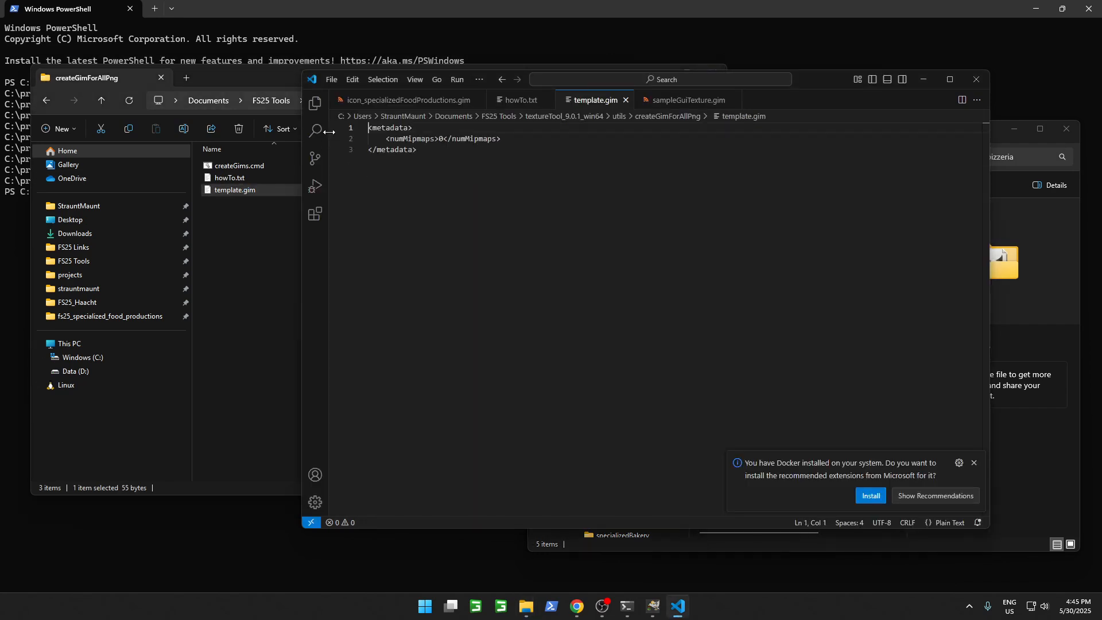
pyautogui.moveTo(411, 140); pyautogui.dragTo(456, 153)
pyautogui.click(457, 153)
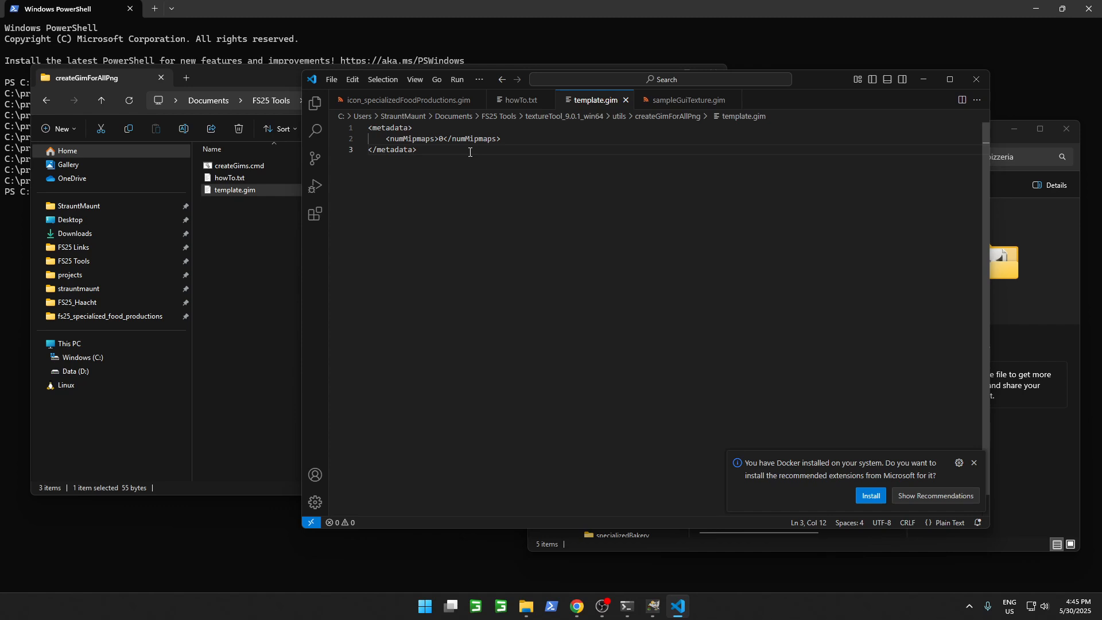
pyautogui.click(405, 101)
pyautogui.moveTo(495, 150); pyautogui.dragTo(385, 149)
pyautogui.hotkey('ctrl', 'c')
pyautogui.click(595, 100)
pyautogui.click(539, 143)
pyautogui.press('Return')
pyautogui.hotkey('ctrl', 'v')
# Step: Set the format value in createGimForAllPng's template.gim to bc7, then save and close the file
pyautogui.doubleClick(427, 149)
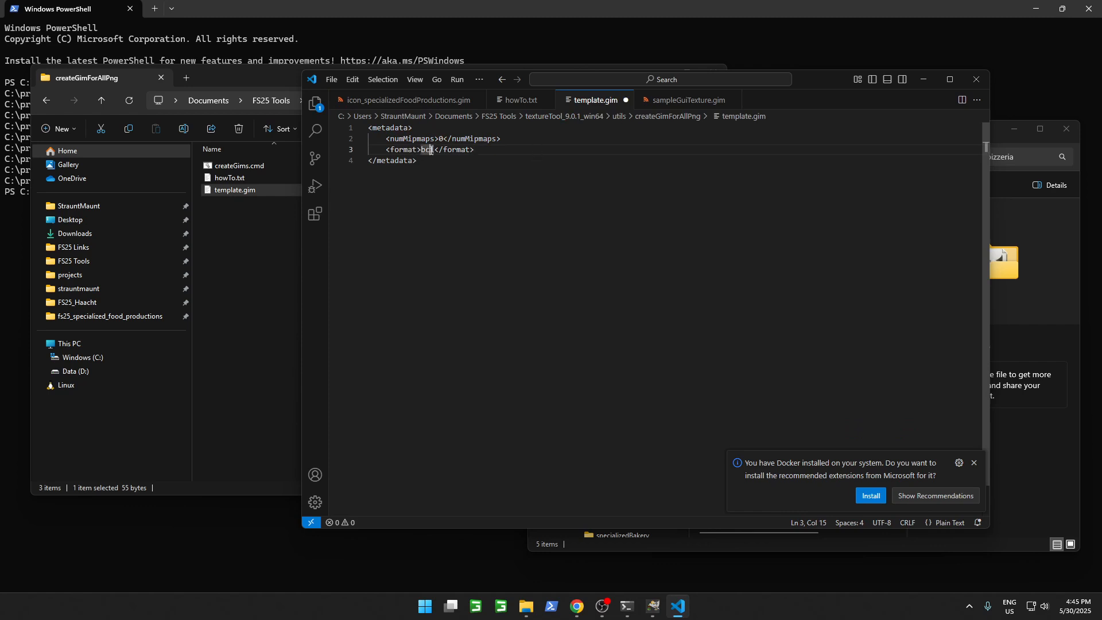
pyautogui.write('bc7')
pyautogui.click(499, 225)
pyautogui.hotkey('ctrl', 's')
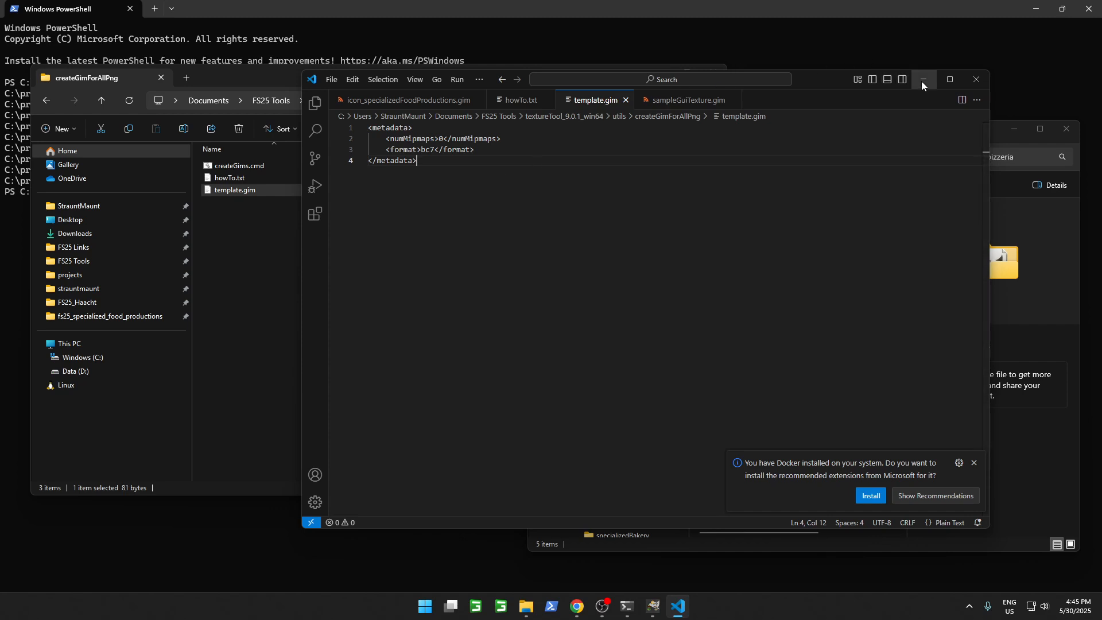
pyautogui.middleClick(591, 99)
# Step: Launch createGims.cmd and allow it to run despite the SmartScreen warning
pyautogui.click(212, 309)
pyautogui.doubleClick(242, 164)
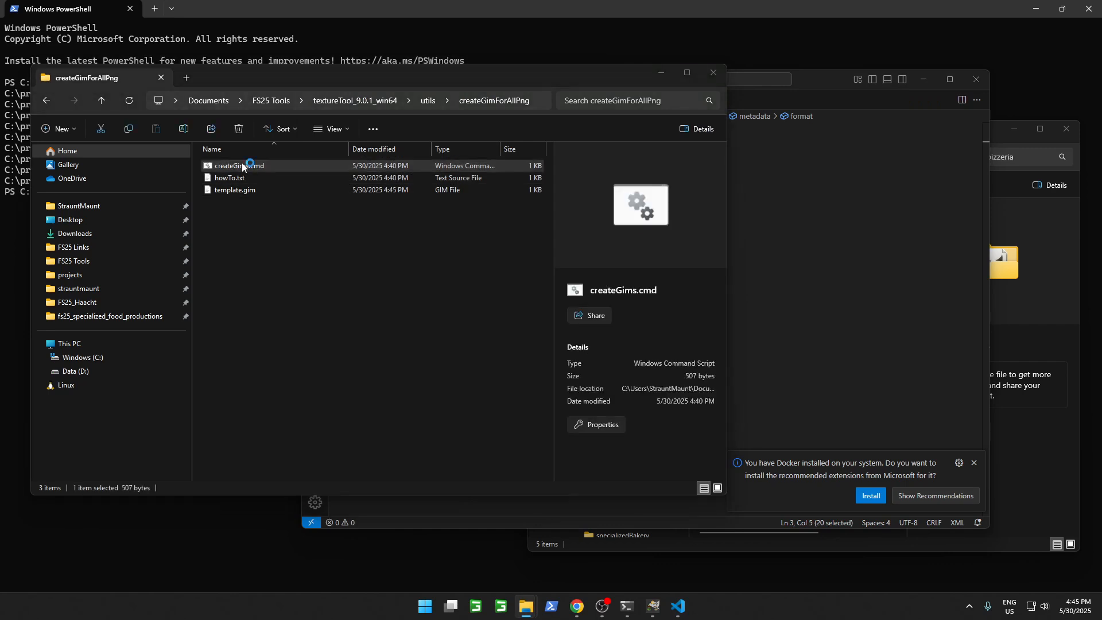
pyautogui.click(431, 218)
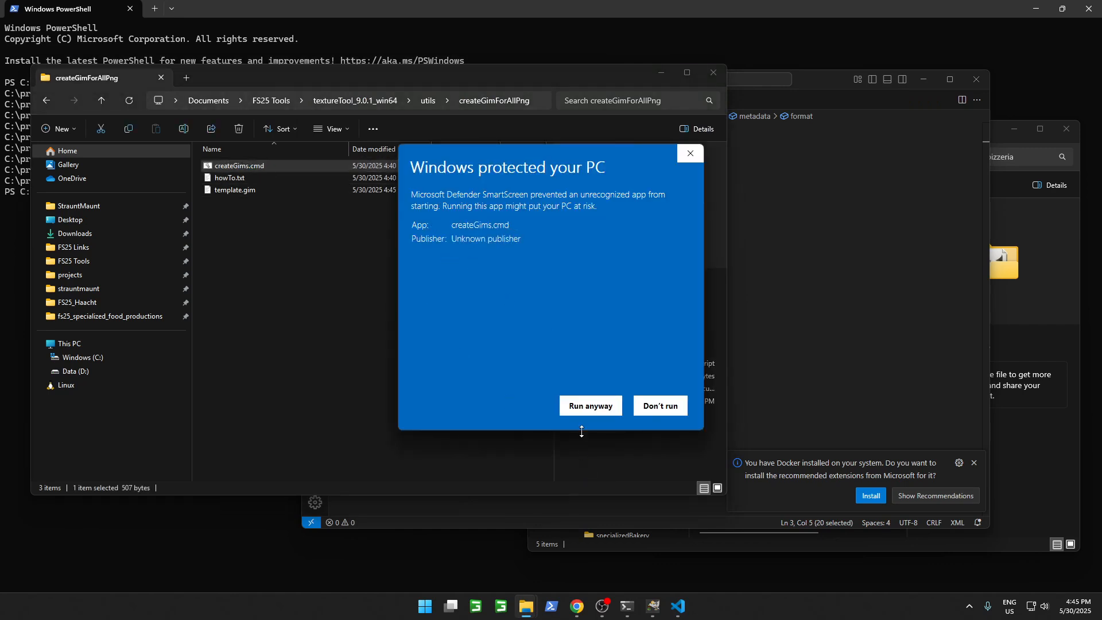
pyautogui.click(591, 405)
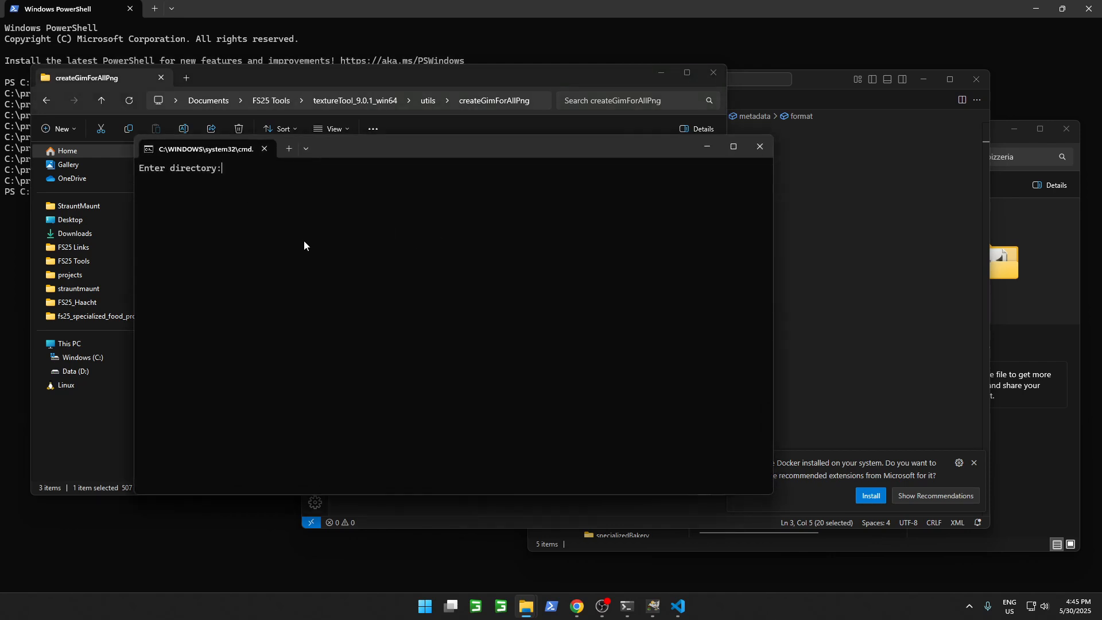
# Step: Give createGims.cmd the copied path of the pizzeria directory from clipboard history and run it
pyautogui.press('super+v')
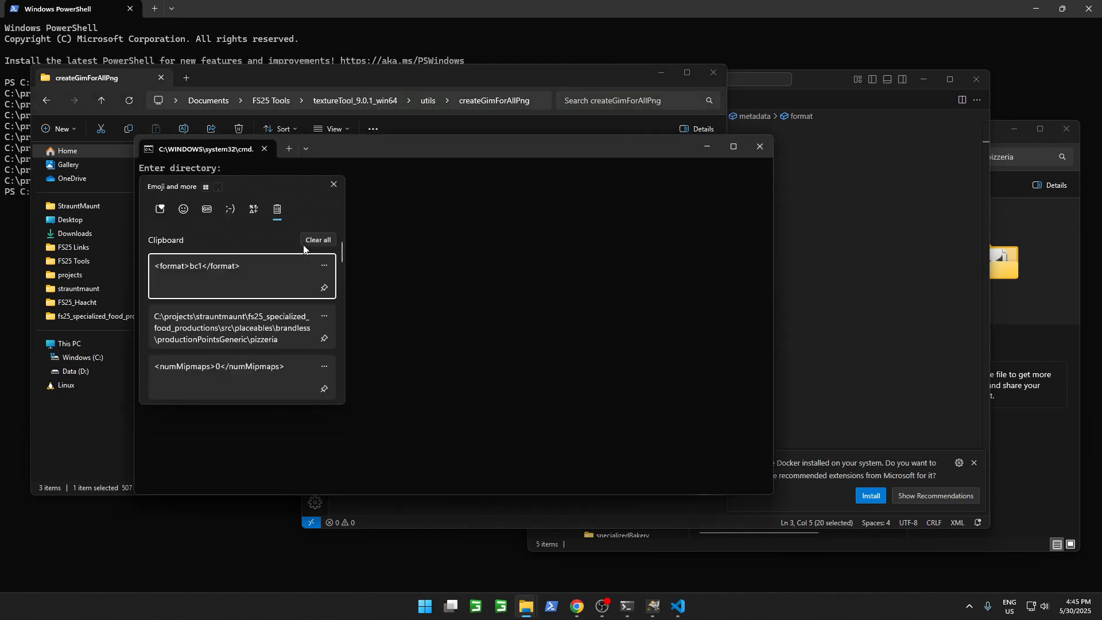
pyautogui.press('Down')
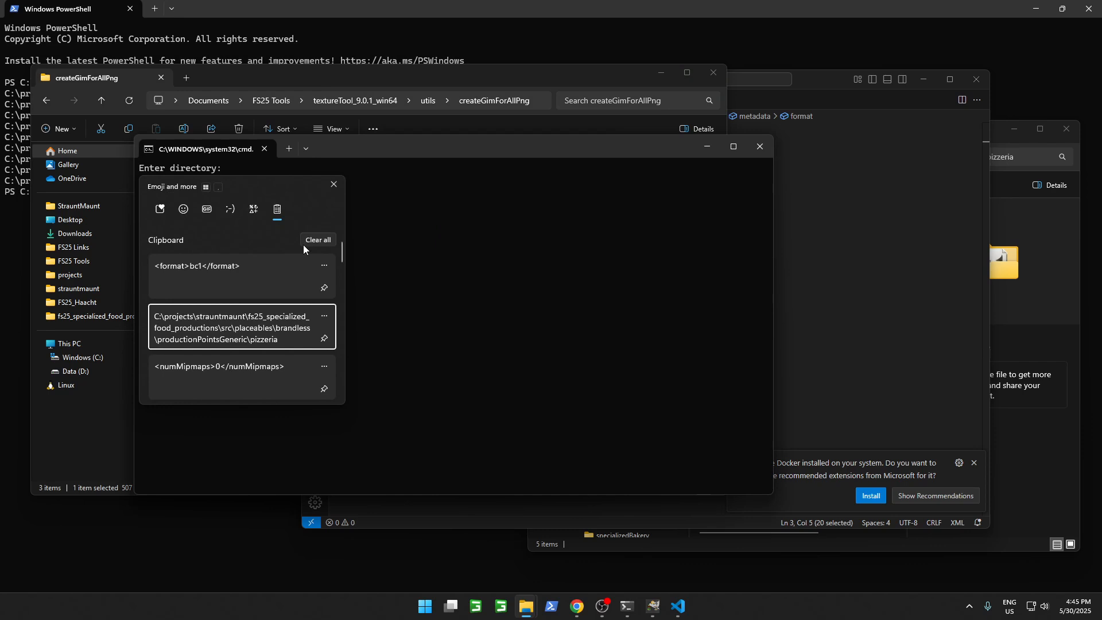
pyautogui.press('Return')
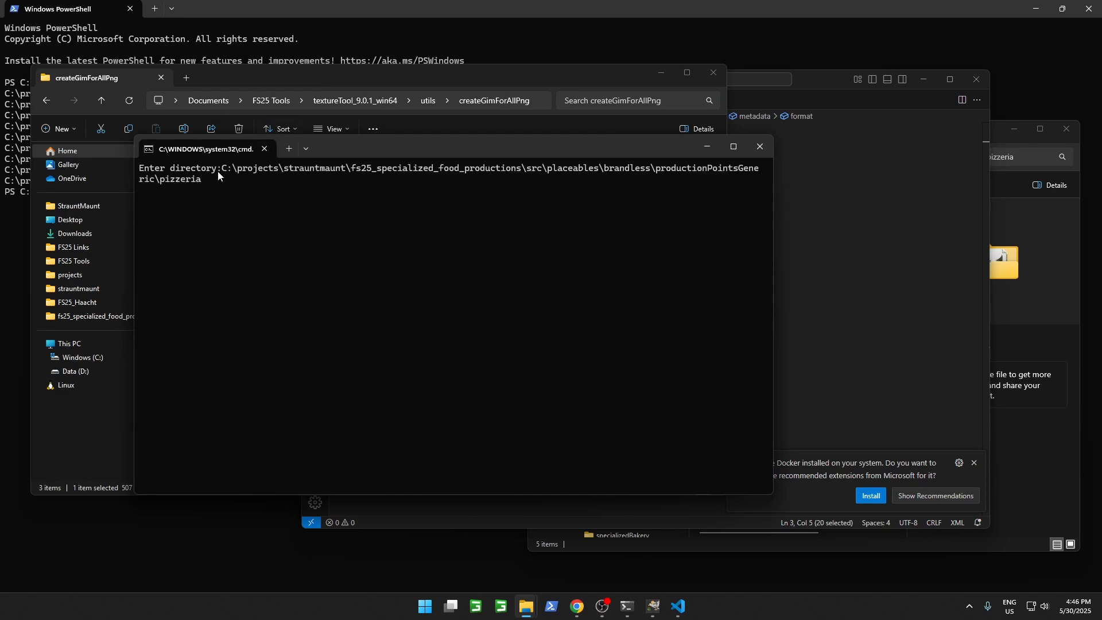
pyautogui.press('Return')
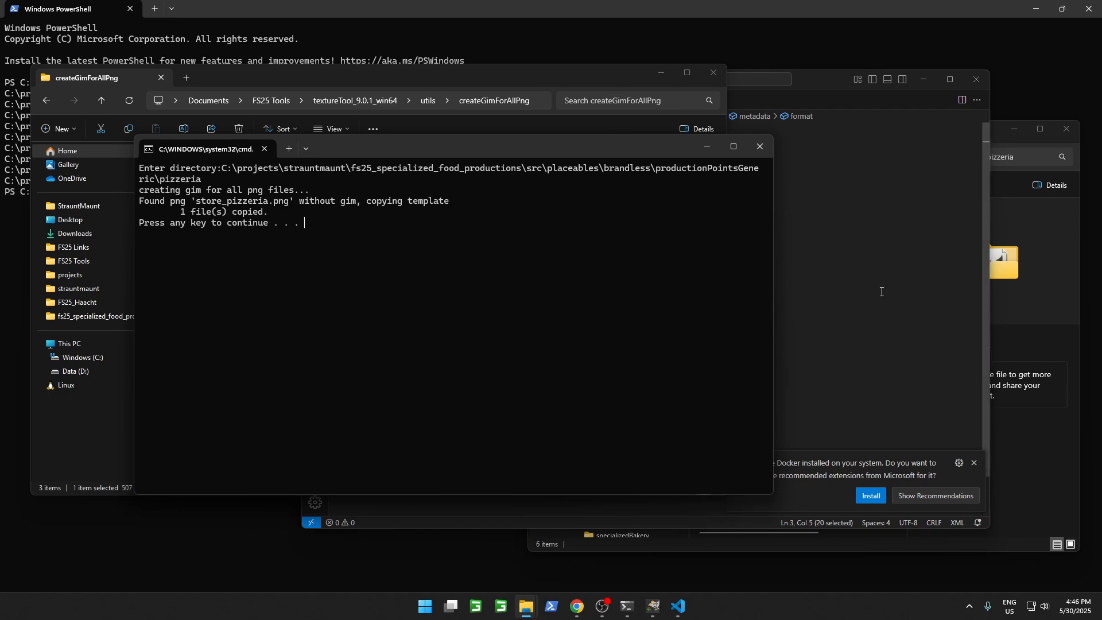
# Step: Open store_pizzeria.gim in the pizzeria folder and check its numMipmaps and format lines
pyautogui.click(1050, 378)
pyautogui.doubleClick(758, 270)
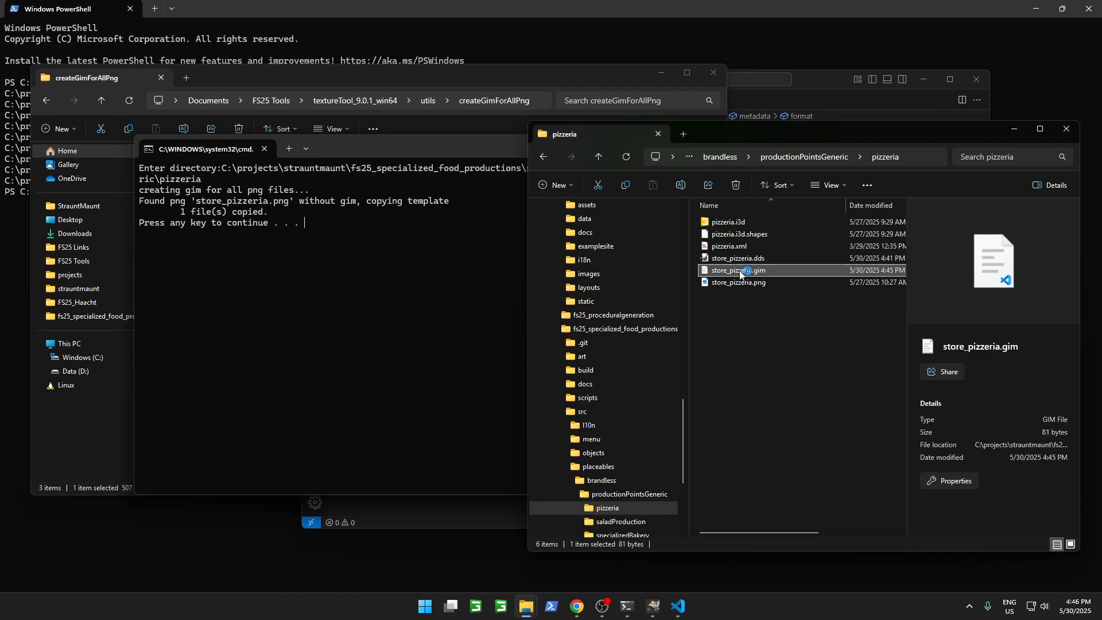
pyautogui.moveTo(539, 160); pyautogui.dragTo(364, 127)
pyautogui.click(1043, 403)
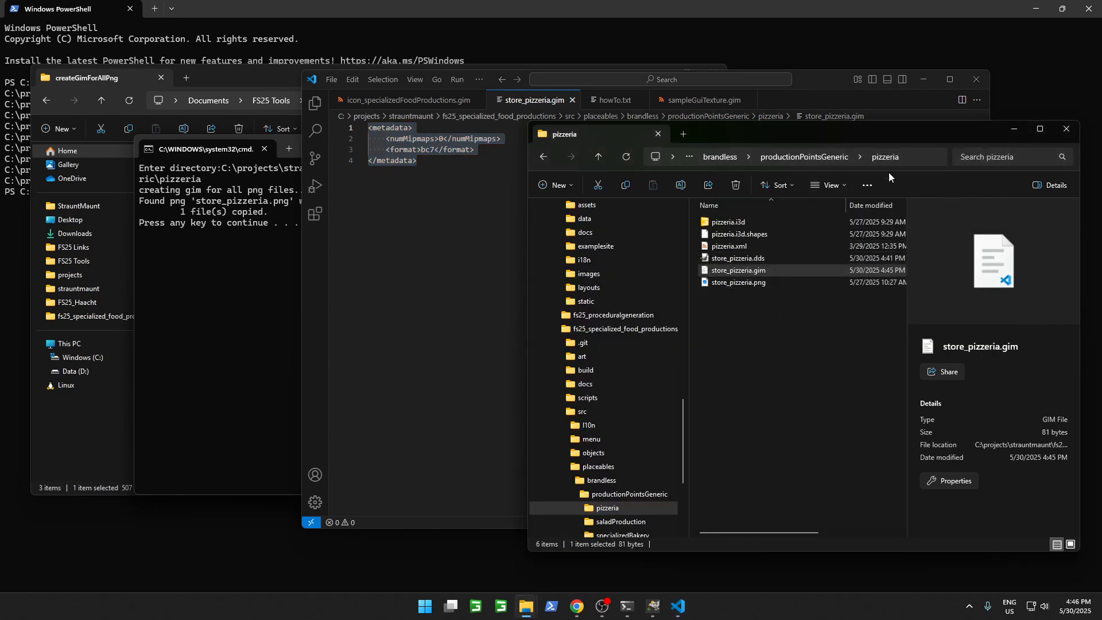
pyautogui.click(807, 347)
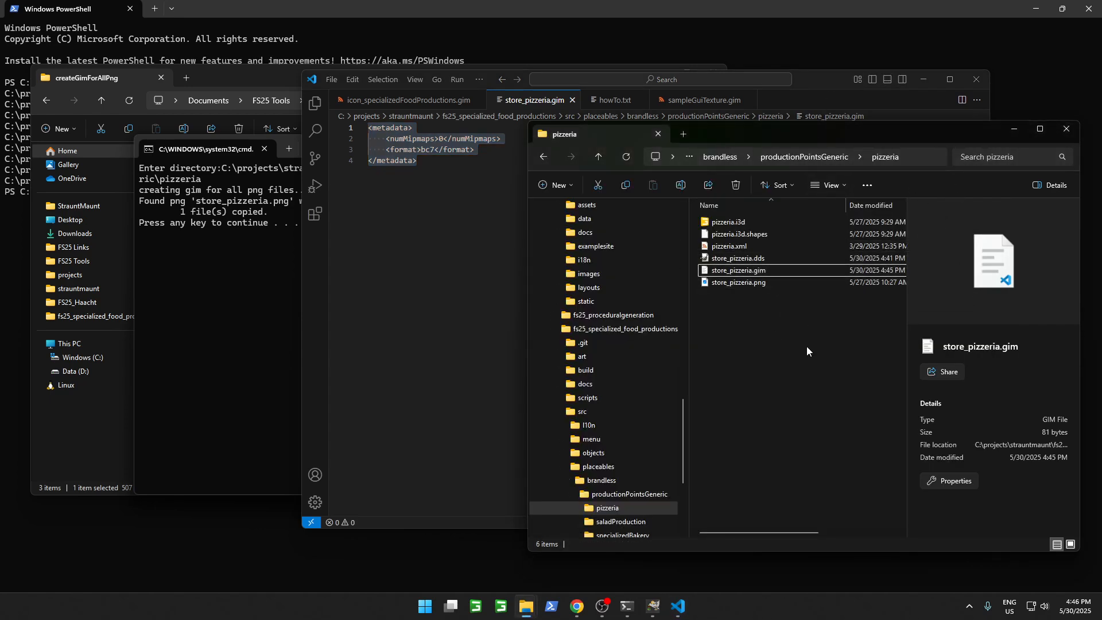
# Step: Close the finished script console, open createGims.cmd for editing, and add /R after FOR so the PNG loop runs recursively
pyautogui.click(222, 335)
pyautogui.press('Return')
pyautogui.click(253, 284)
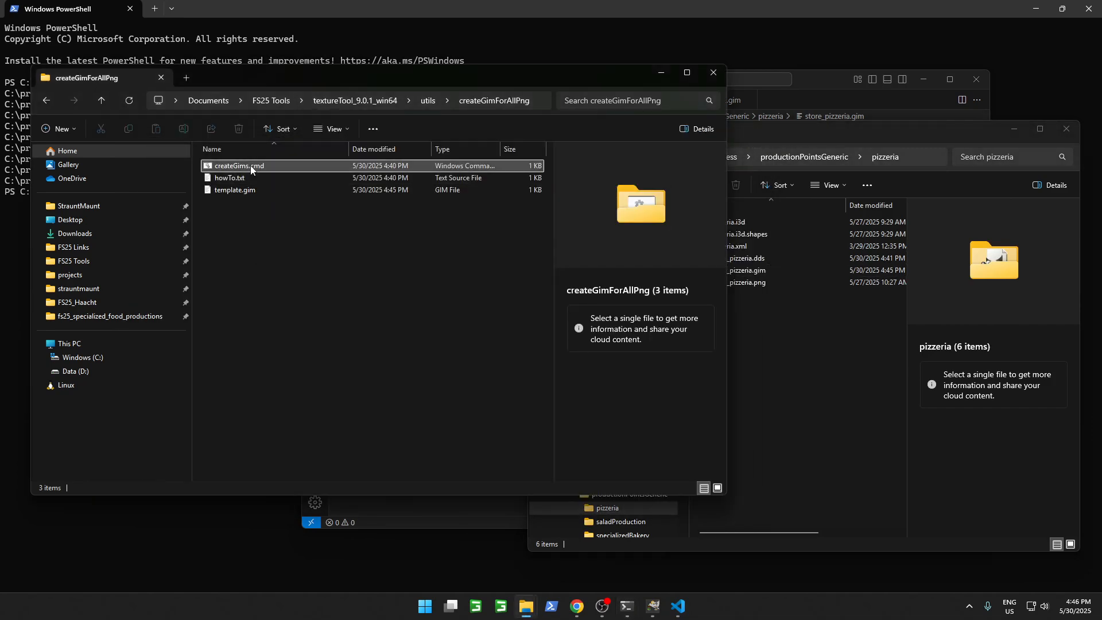
pyautogui.rightClick(250, 165)
pyautogui.click(312, 346)
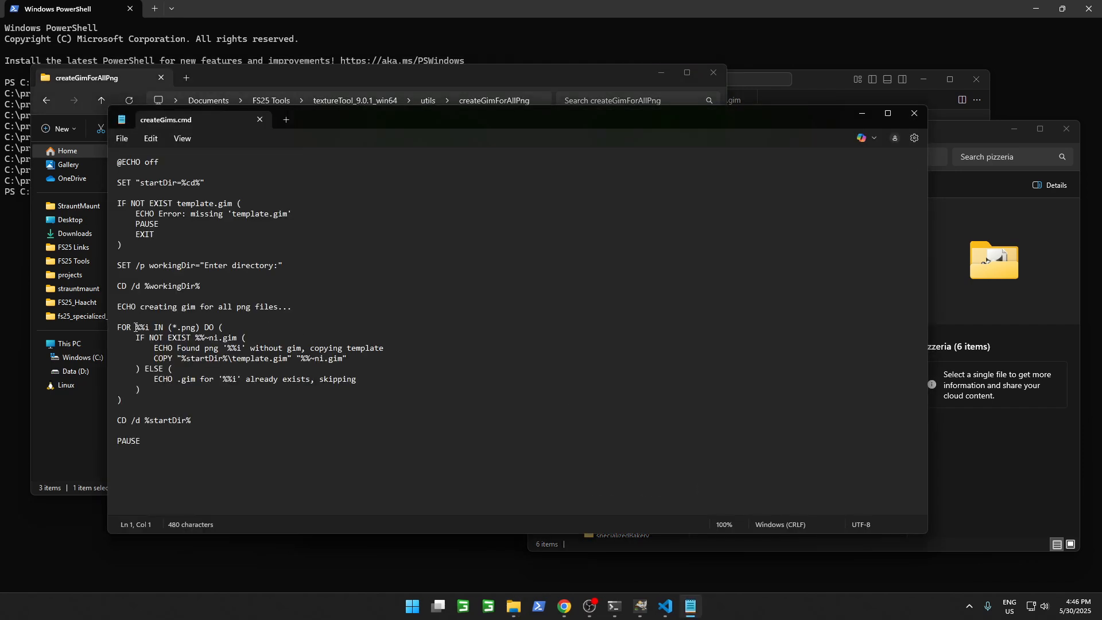
pyautogui.click(136, 327)
pyautogui.write('/R')
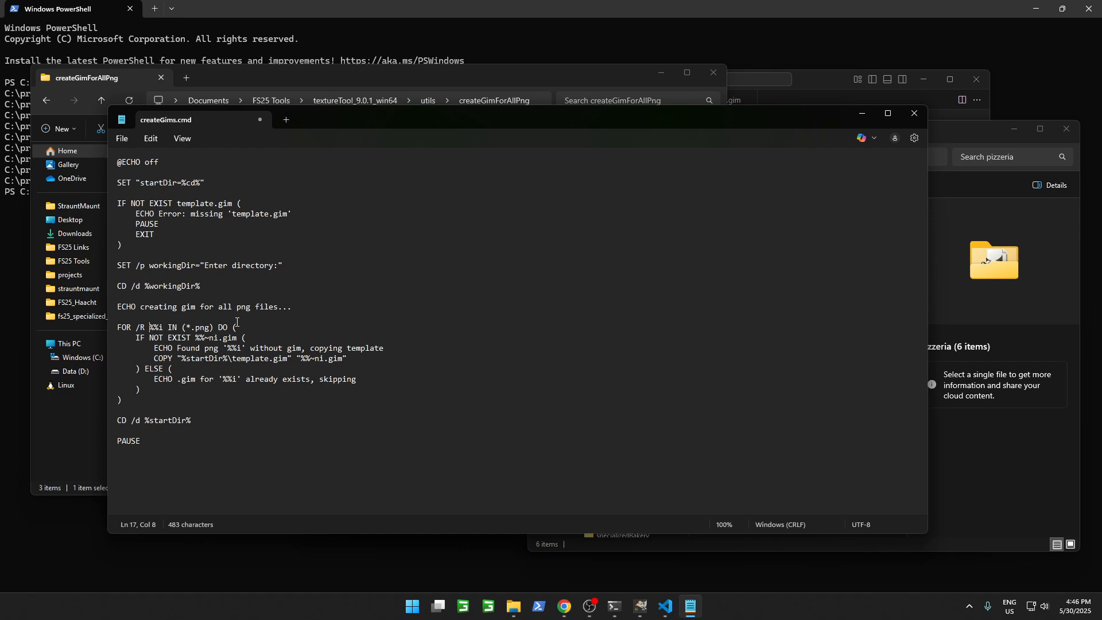
pyautogui.moveTo(136, 327); pyautogui.dragTo(141, 327)
pyautogui.moveTo(186, 327); pyautogui.dragTo(210, 328)
pyautogui.click(166, 392)
# Step: Insert %%~pi before %%~ni.gim in the script's IF NOT EXIST line
pyautogui.moveTo(195, 339); pyautogui.dragTo(221, 334)
pyautogui.hotkey('ctrl', 'c')
pyautogui.click(196, 339)
pyautogui.hotkey('ctrl', 'v')
pyautogui.press('BackSpace')
pyautogui.write('p')
# Step: Copy %%~pi in front of %%~ni.gim in the COPY line, then save and close createGims.cmd
pyautogui.moveTo(196, 337); pyautogui.dragTo(221, 337)
pyautogui.hotkey('ctrl', 'c')
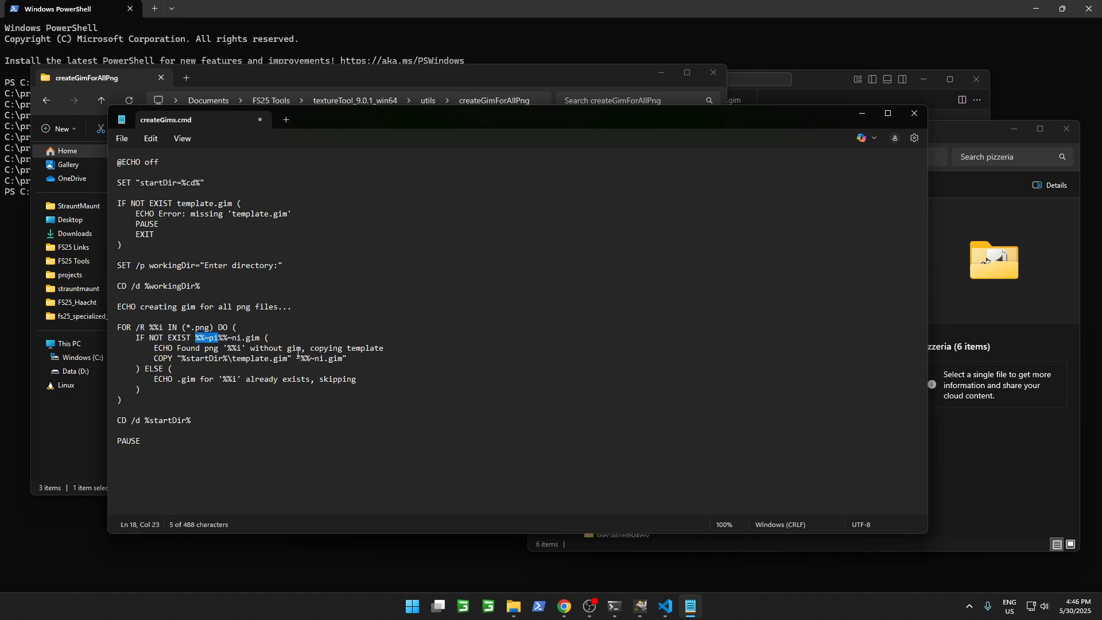
pyautogui.click(299, 358)
pyautogui.hotkey('ctrl', 'v')
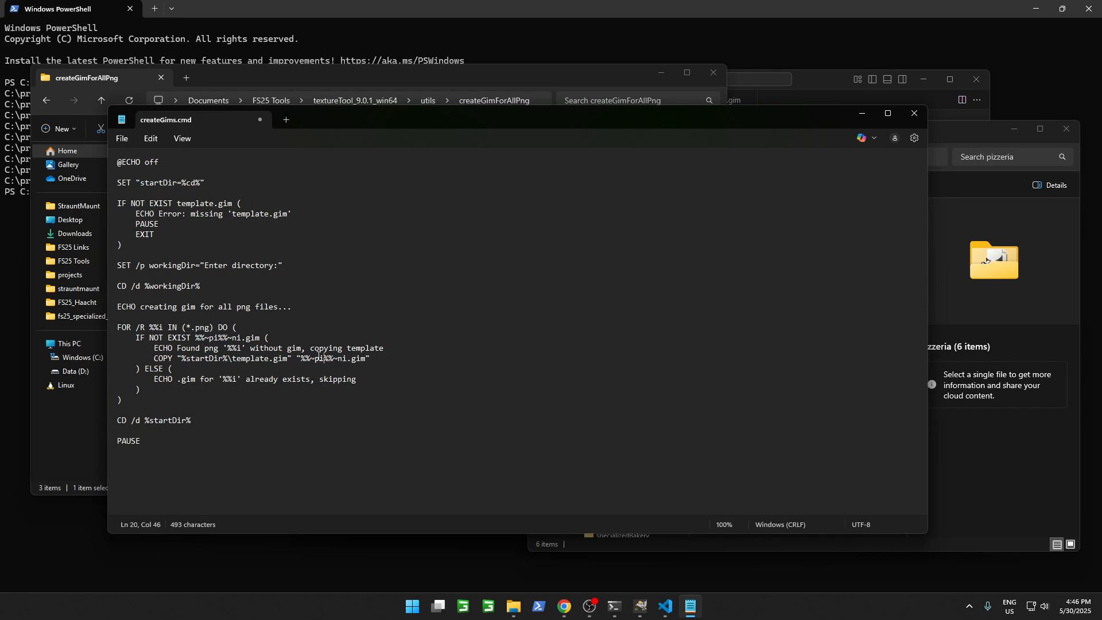
pyautogui.click(274, 370)
pyautogui.click(259, 119)
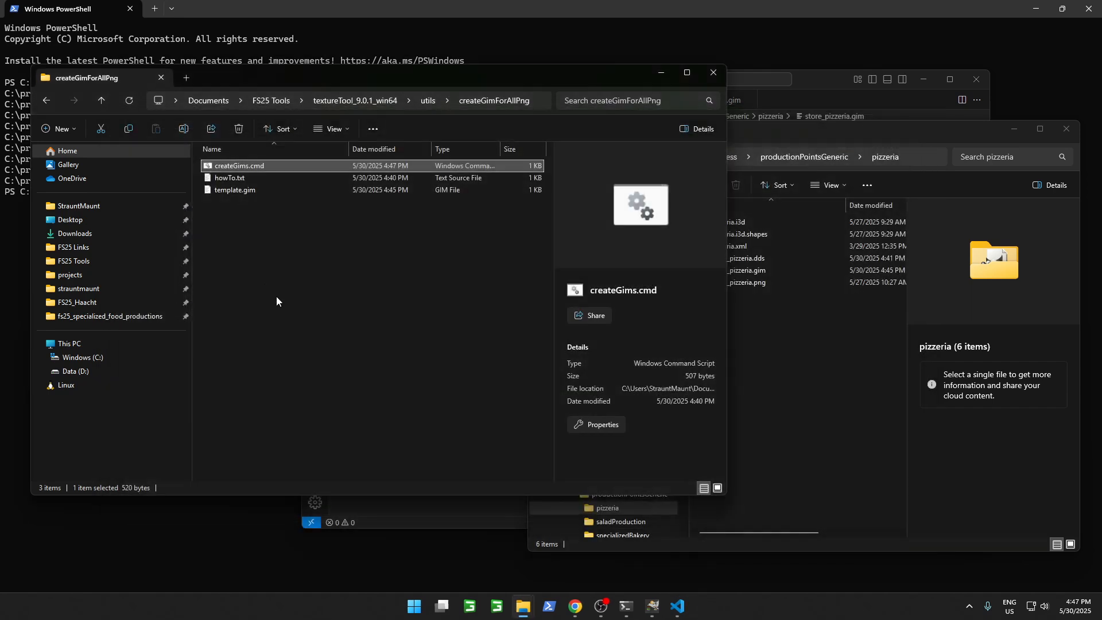
# Step: Navigate up from the pizzeria folder to the src folder of fs25_specialized_food_productions and copy its path
pyautogui.click(278, 301)
pyautogui.click(803, 359)
pyautogui.click(803, 156)
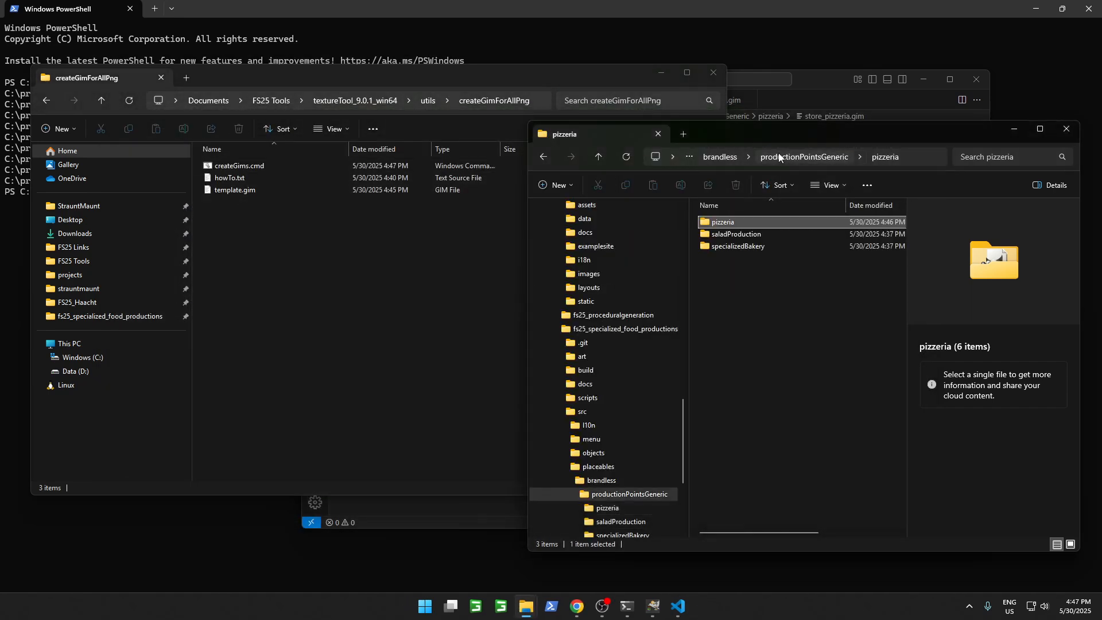
pyautogui.click(732, 157)
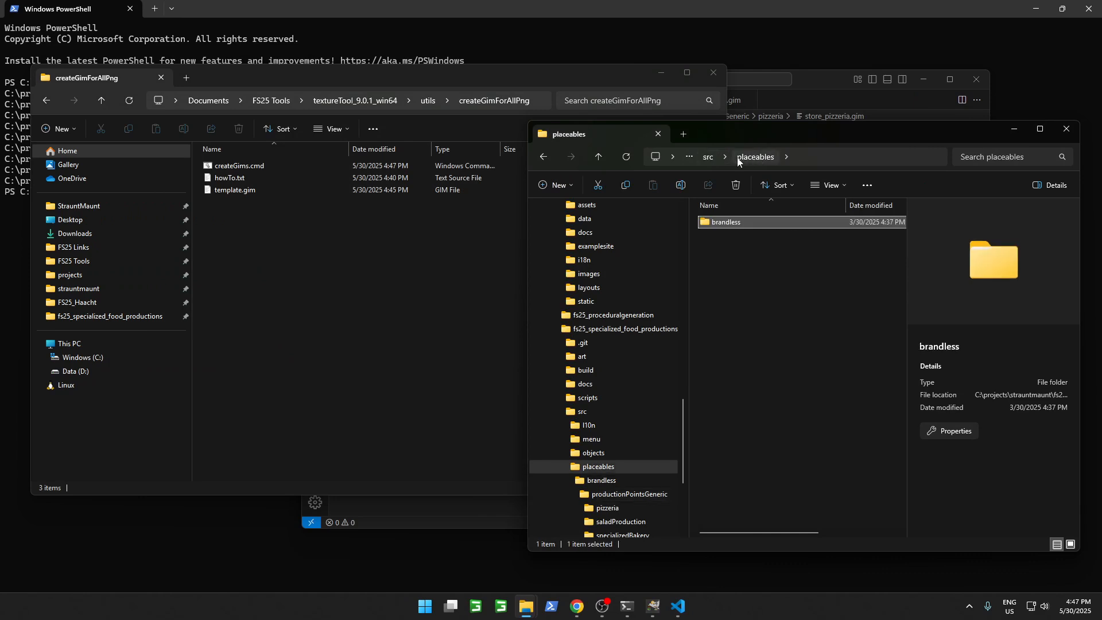
pyautogui.click(711, 160)
pyautogui.click(779, 359)
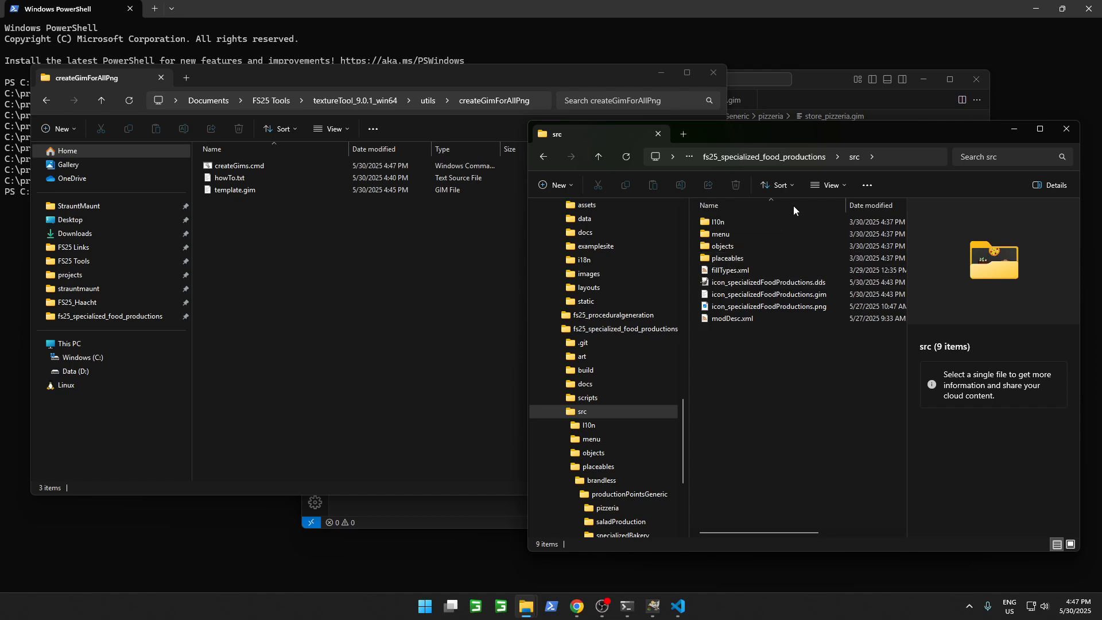
pyautogui.click(775, 158)
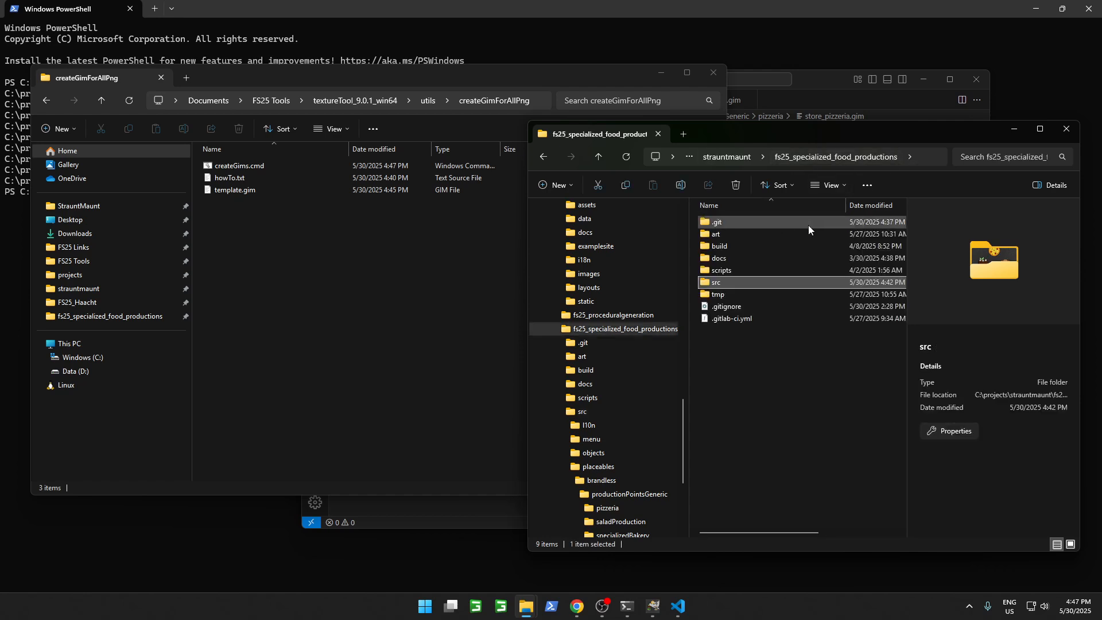
pyautogui.click(417, 249)
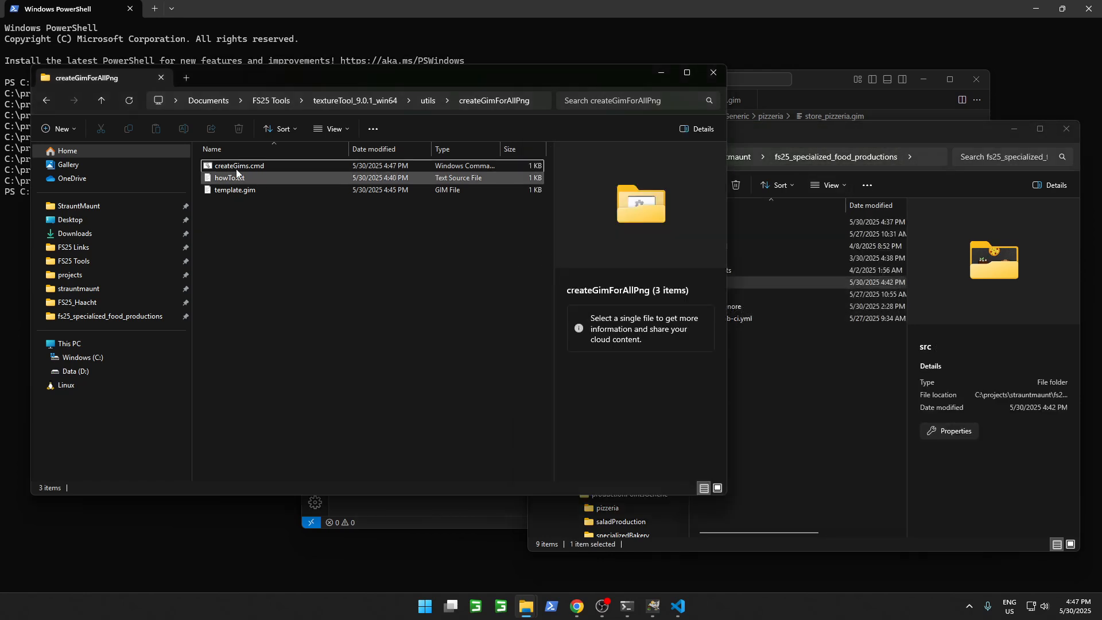
pyautogui.click(799, 415)
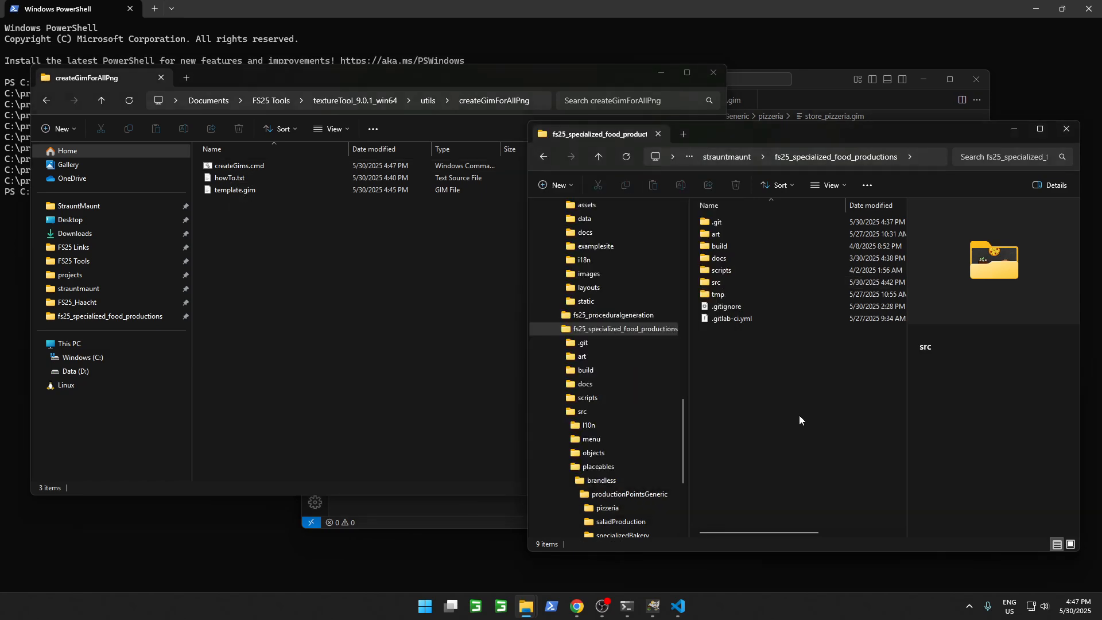
pyautogui.doubleClick(718, 278)
pyautogui.click(916, 151)
pyautogui.hotkey('ctrl', 'c')
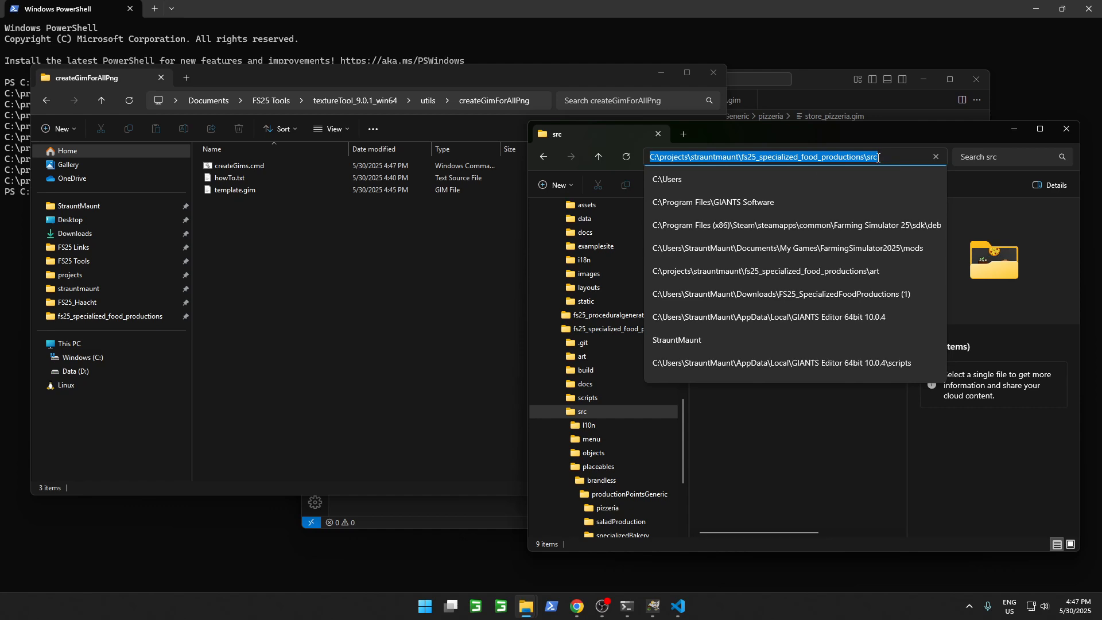
# Step: Run createGims.cmd on the copied src directory path to create a .gim for every PNG in its subfolders
pyautogui.click(279, 275)
pyautogui.doubleClick(238, 166)
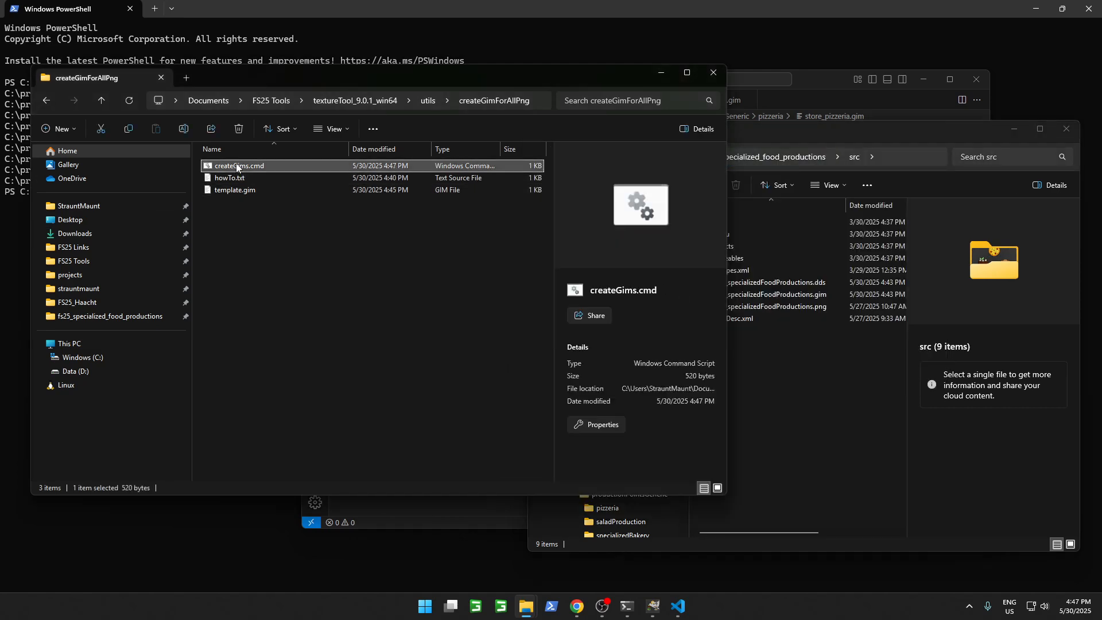
pyautogui.hotkey('ctrl', 'v')
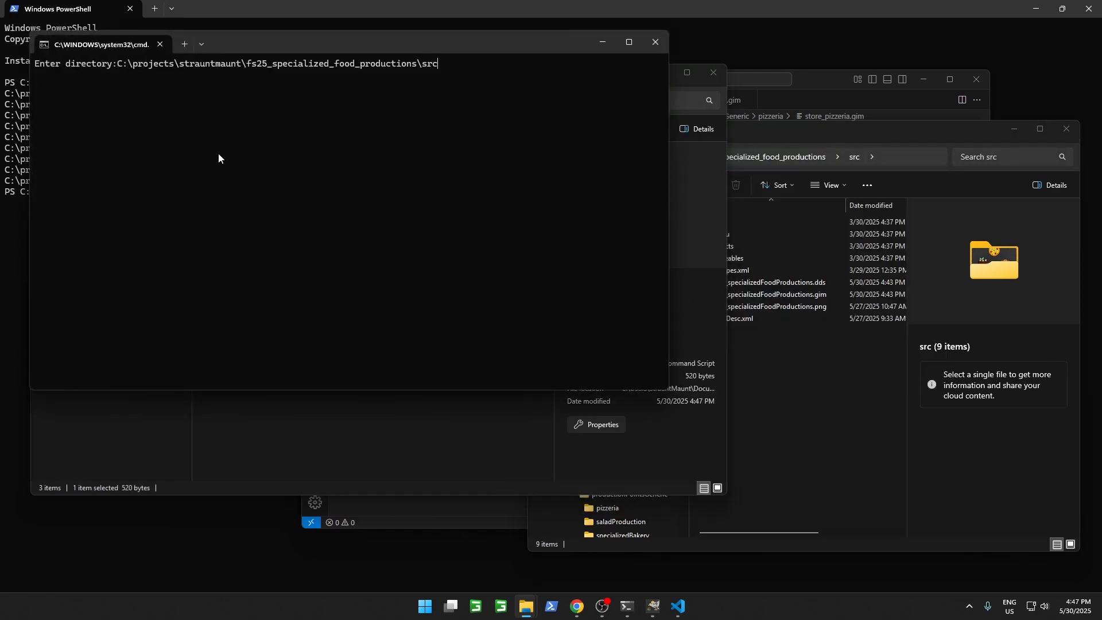
pyautogui.press('Return')
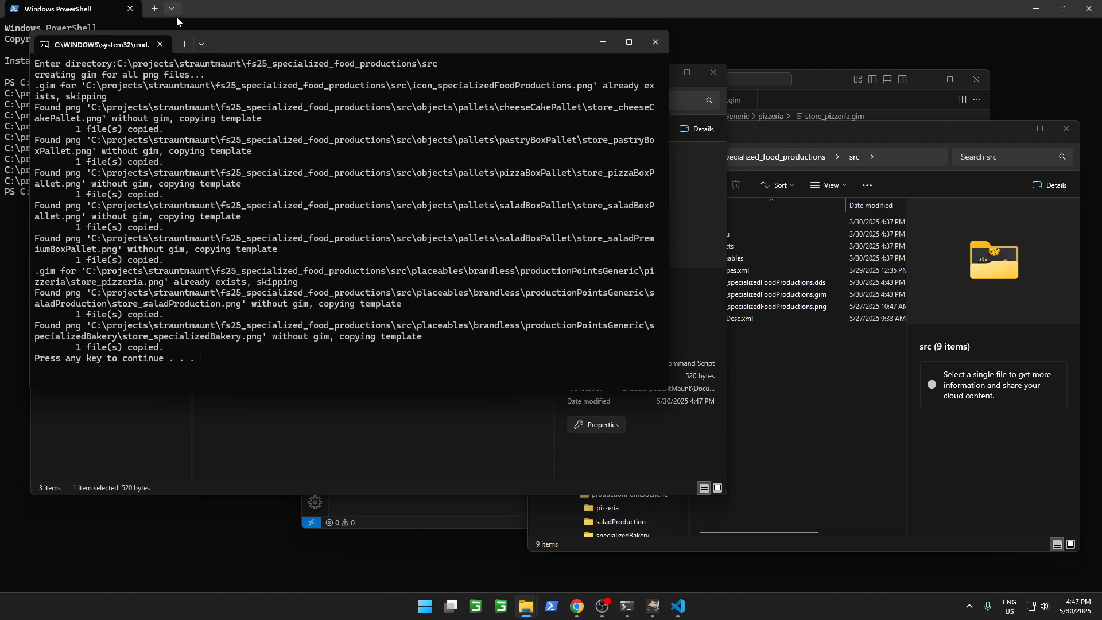
# Step: Run git status in the PowerShell window and review the untracked .gim files under src
pyautogui.click(195, 541)
pyautogui.write('git status')
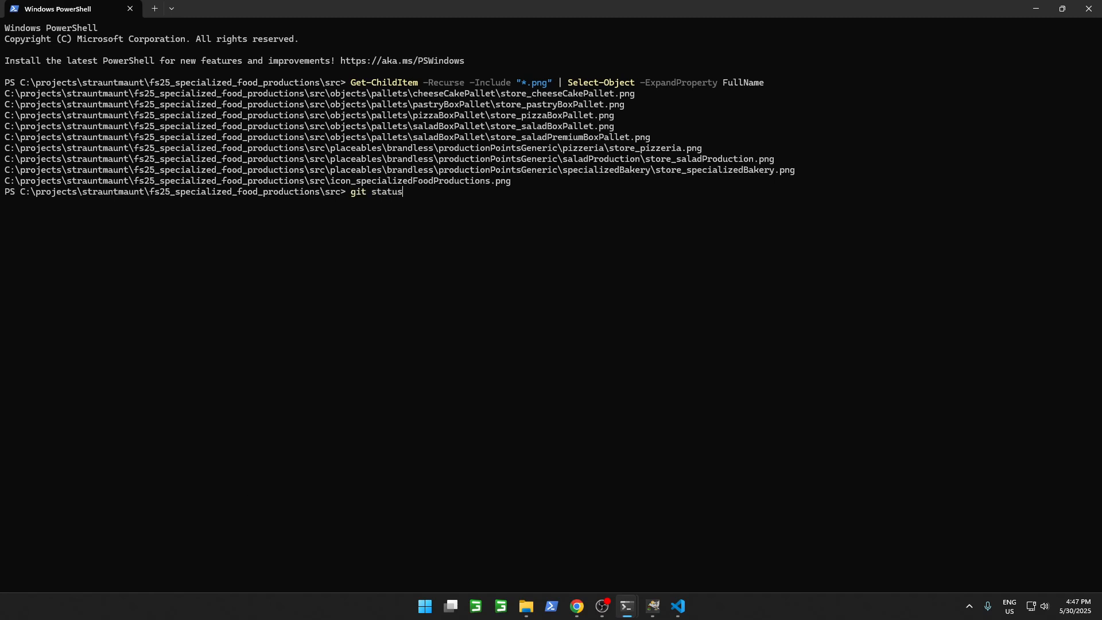
pyautogui.press('Return')
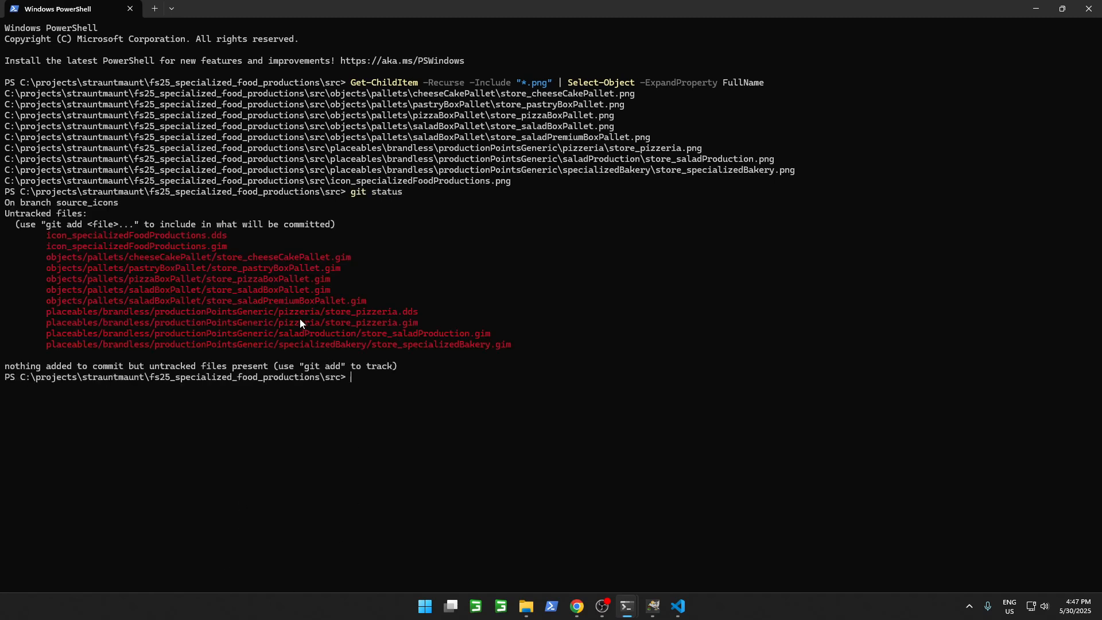
pyautogui.moveTo(332, 259); pyautogui.dragTo(422, 333)
pyautogui.click(411, 343)
# Step: Open store_cheeseCakePallet.gim from src/objects/pallets/cheeseCakePallet, check its mipmap and format values, and close the editor
pyautogui.moveTo(526, 606)
pyautogui.moveTo(601, 542)
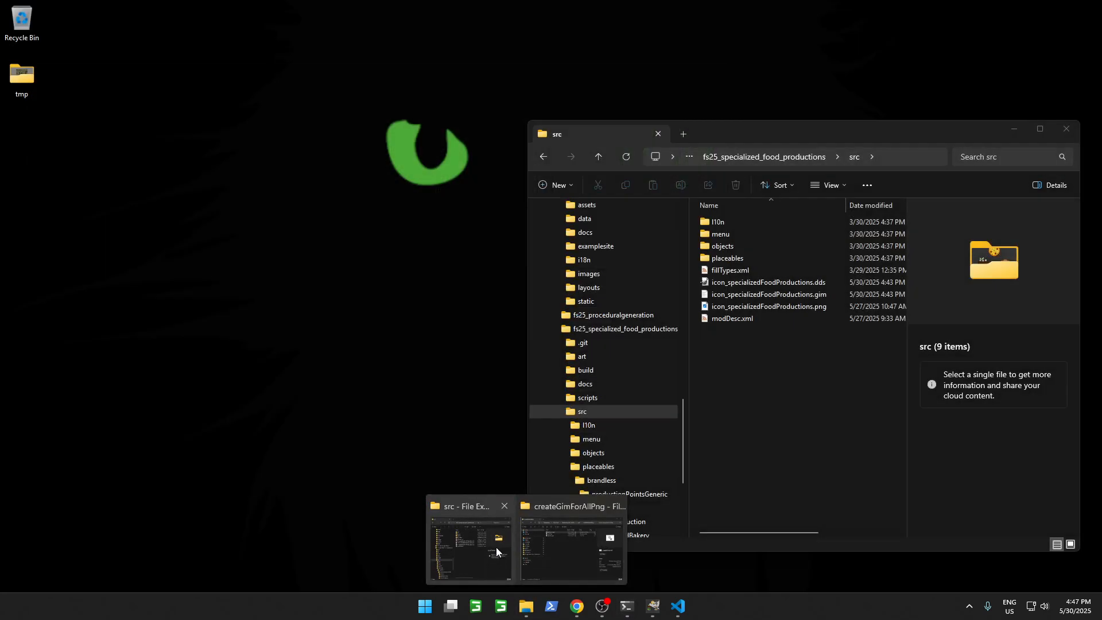
pyautogui.click(495, 546)
pyautogui.click(789, 470)
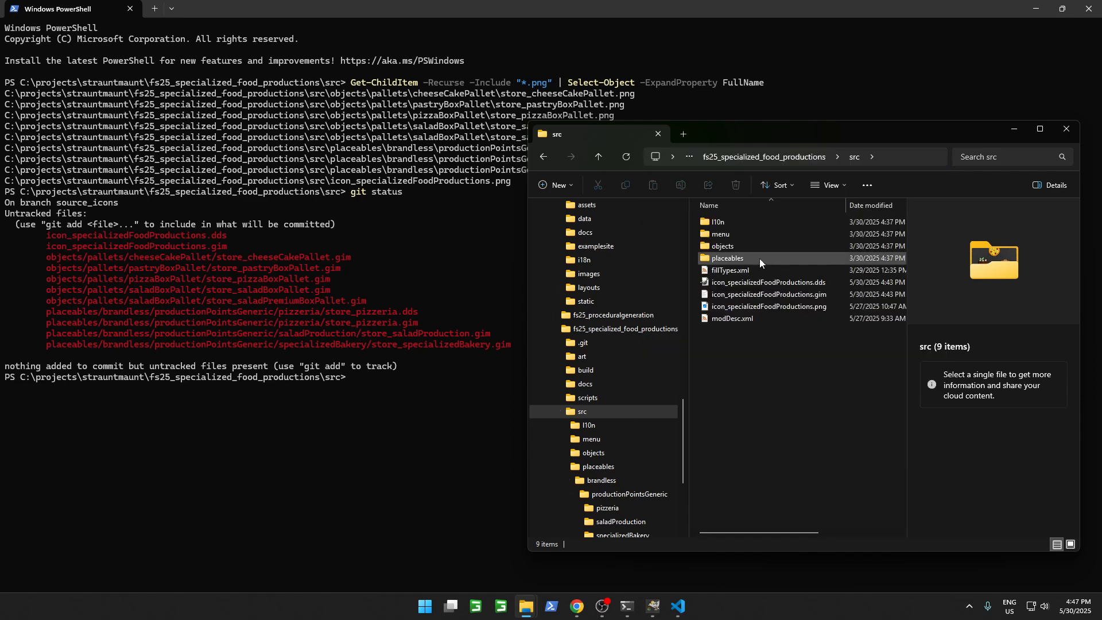
pyautogui.doubleClick(732, 245)
pyautogui.doubleClick(731, 223)
pyautogui.doubleClick(731, 222)
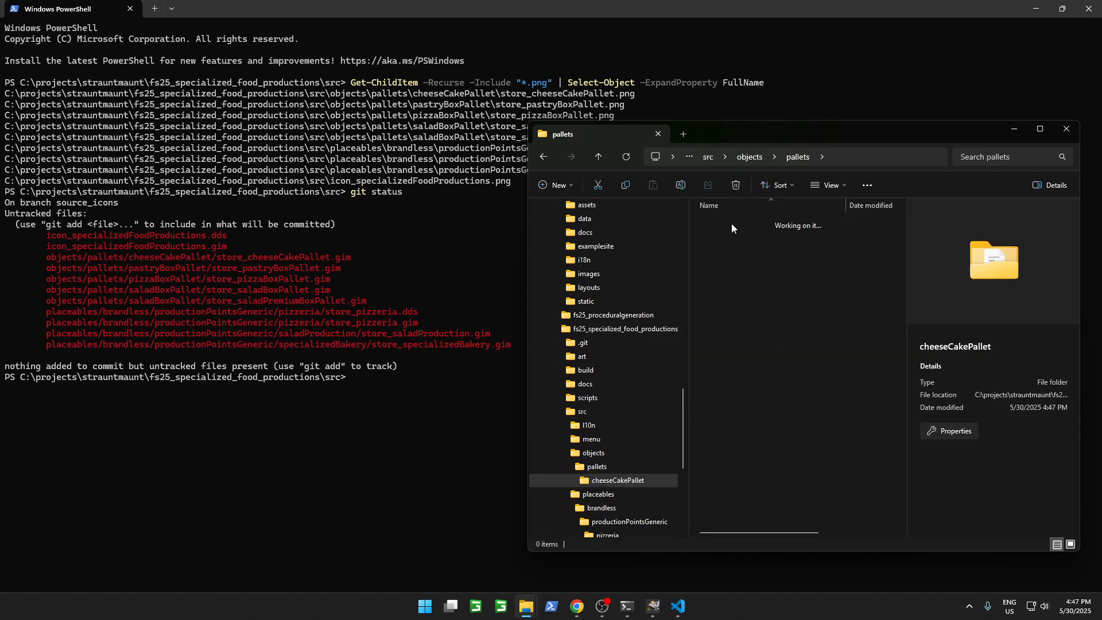
pyautogui.click(782, 272)
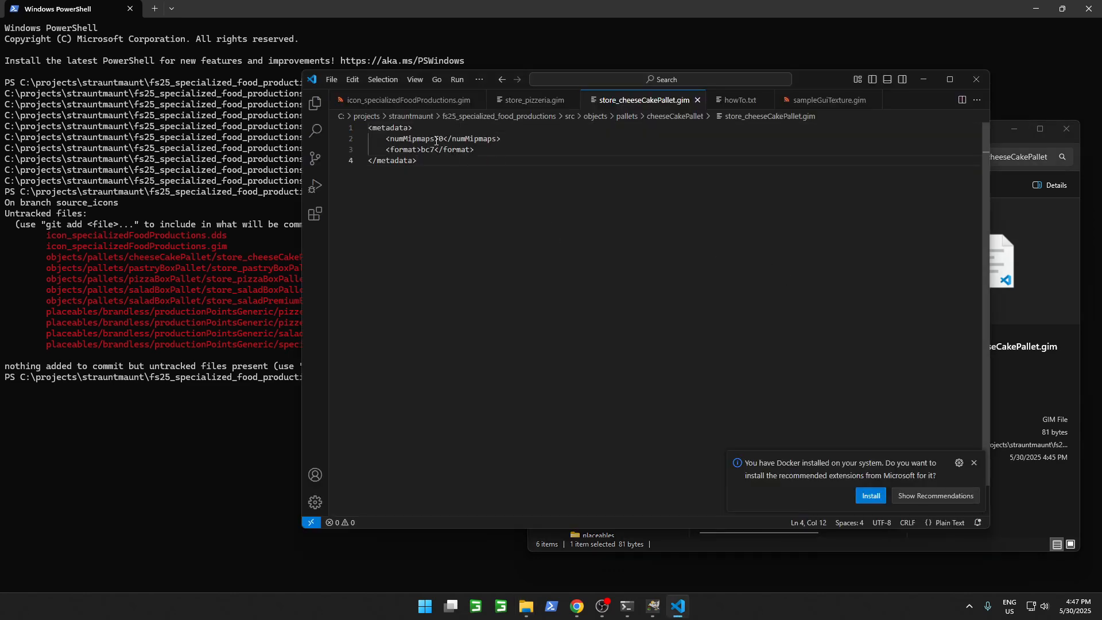
pyautogui.moveTo(435, 140); pyautogui.dragTo(443, 141)
pyautogui.click(976, 79)
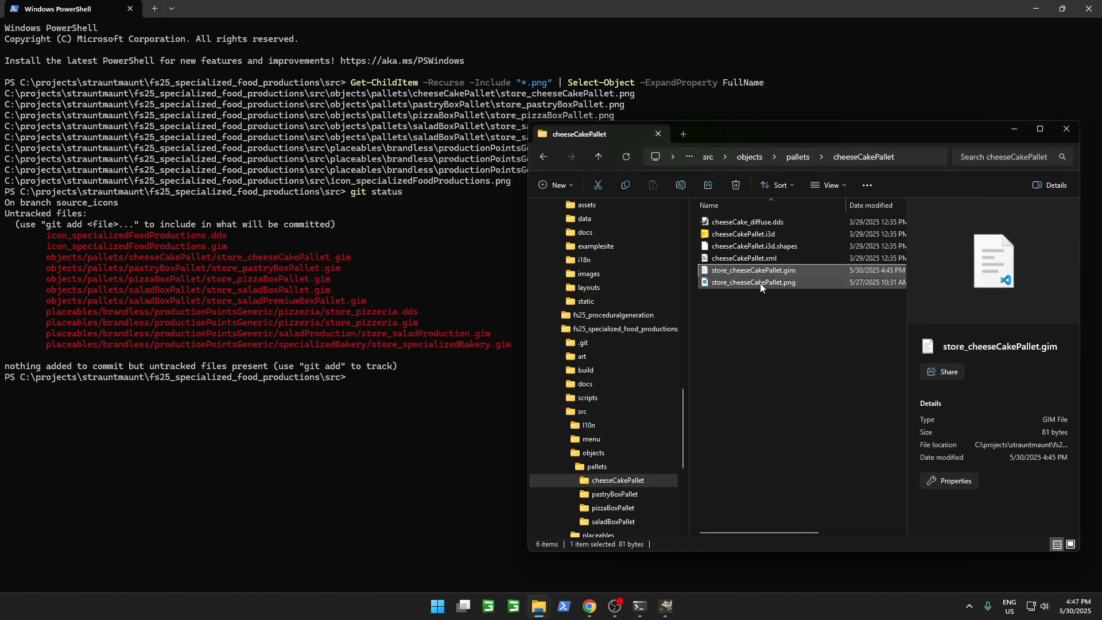
pyautogui.click(780, 336)
# Step: Open fs25_specialized_food_productions in a new File Explorer tab and take the createGimForAllPng window back to textureTool_9.0.1_win64
pyautogui.click(683, 135)
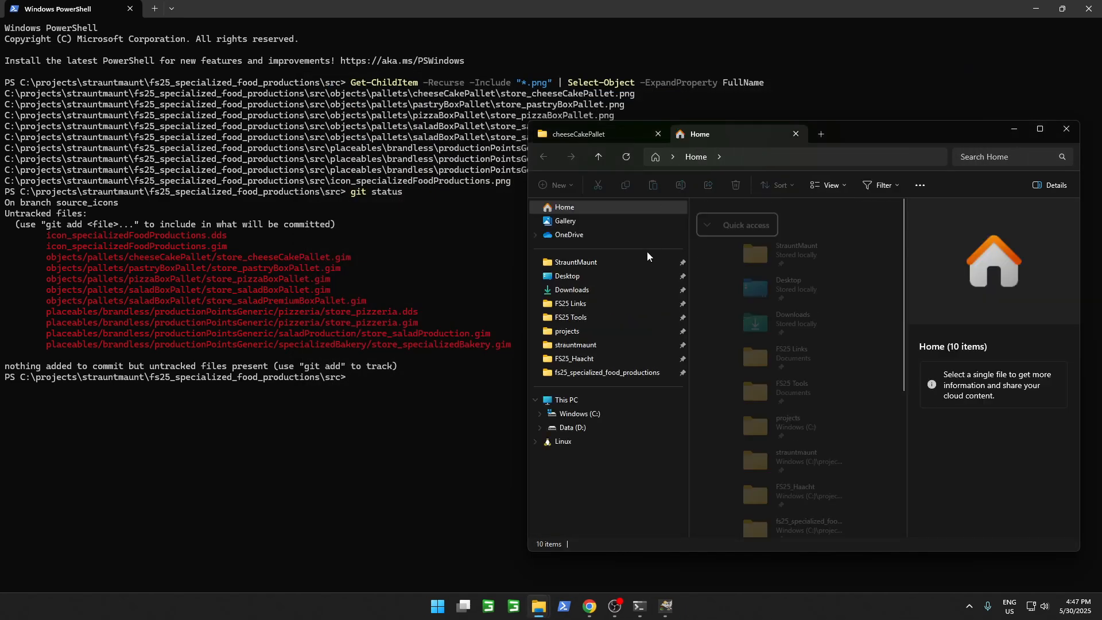
pyautogui.click(621, 370)
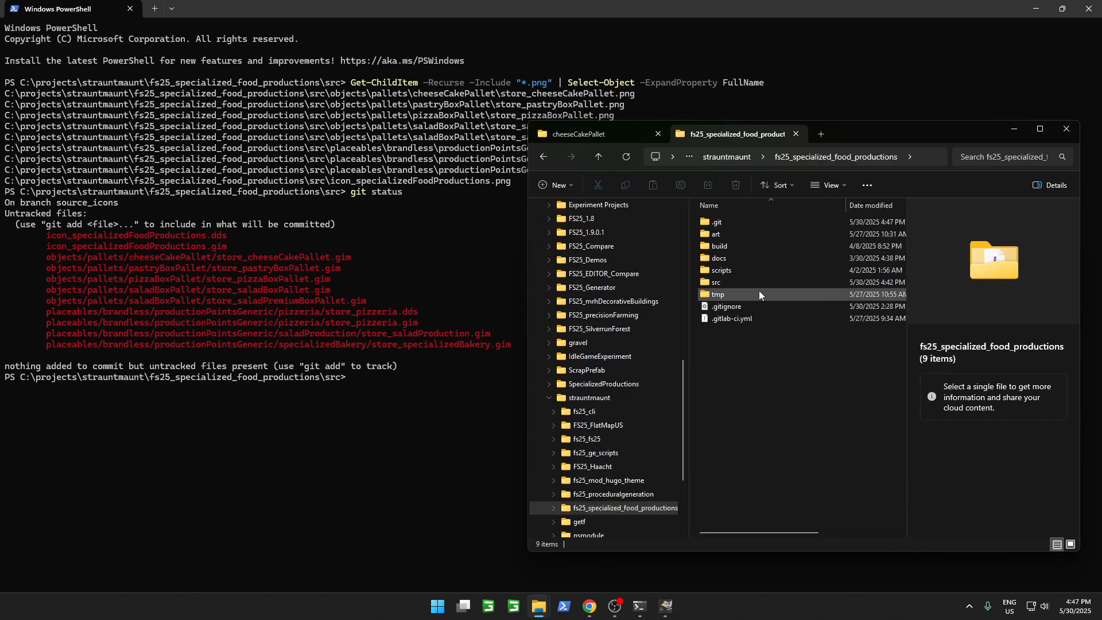
pyautogui.moveTo(540, 610)
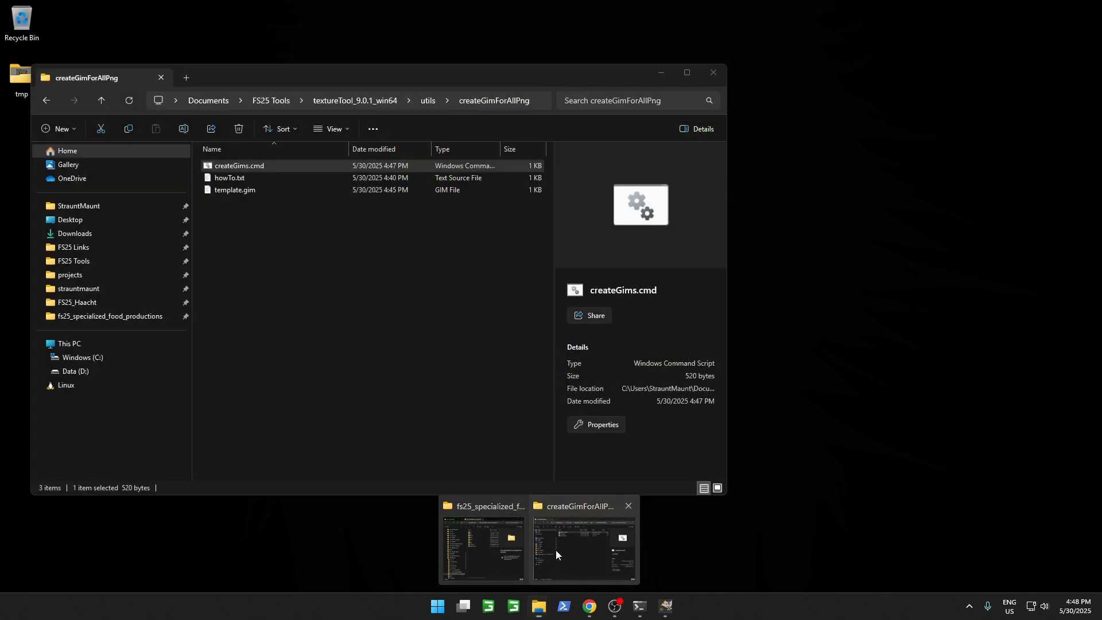
pyautogui.click(556, 550)
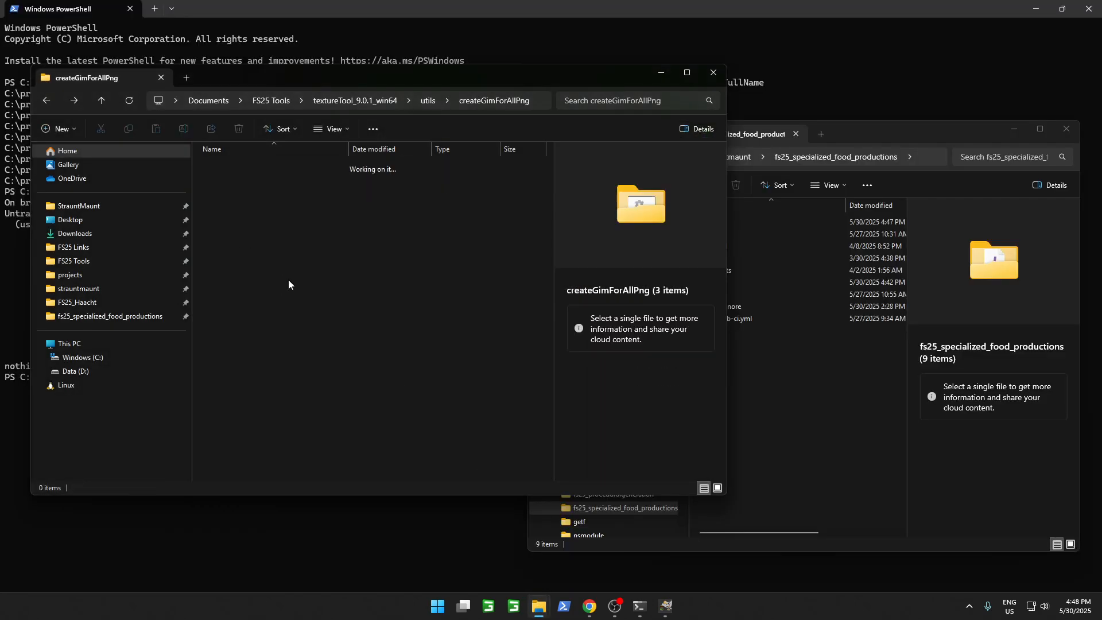
pyautogui.hotkey('alt', 'Left')
pyautogui.hotkey('alt', 'Left')
pyautogui.click(288, 347)
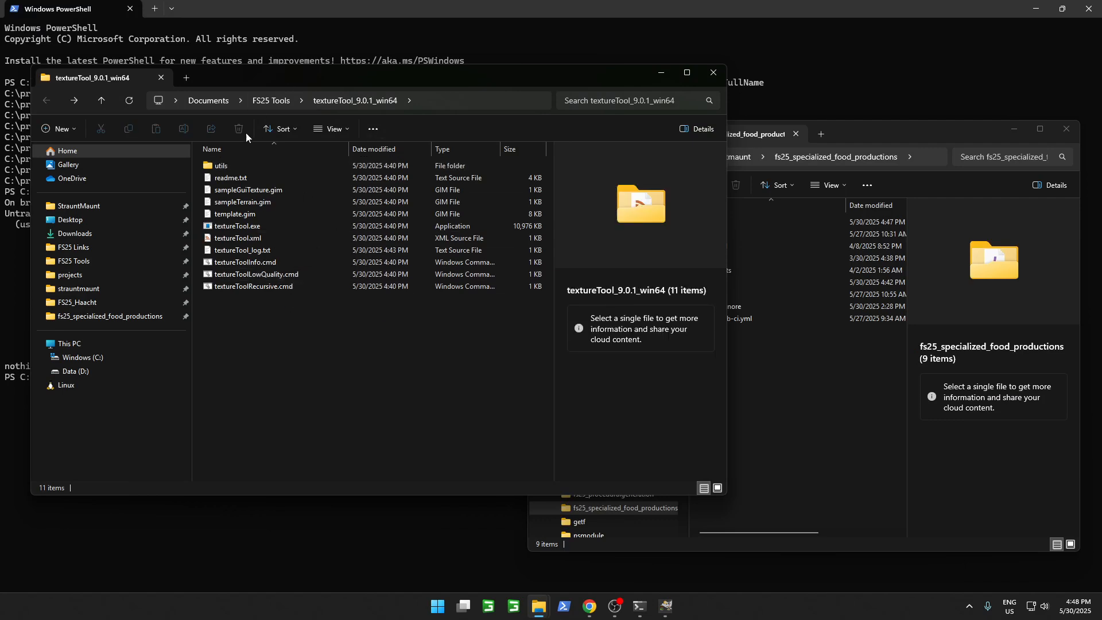
# Step: Run textureToolRecursive.cmd on the mod's src folder to convert its PNG images to DDS and enlarge the console window
pyautogui.click(777, 415)
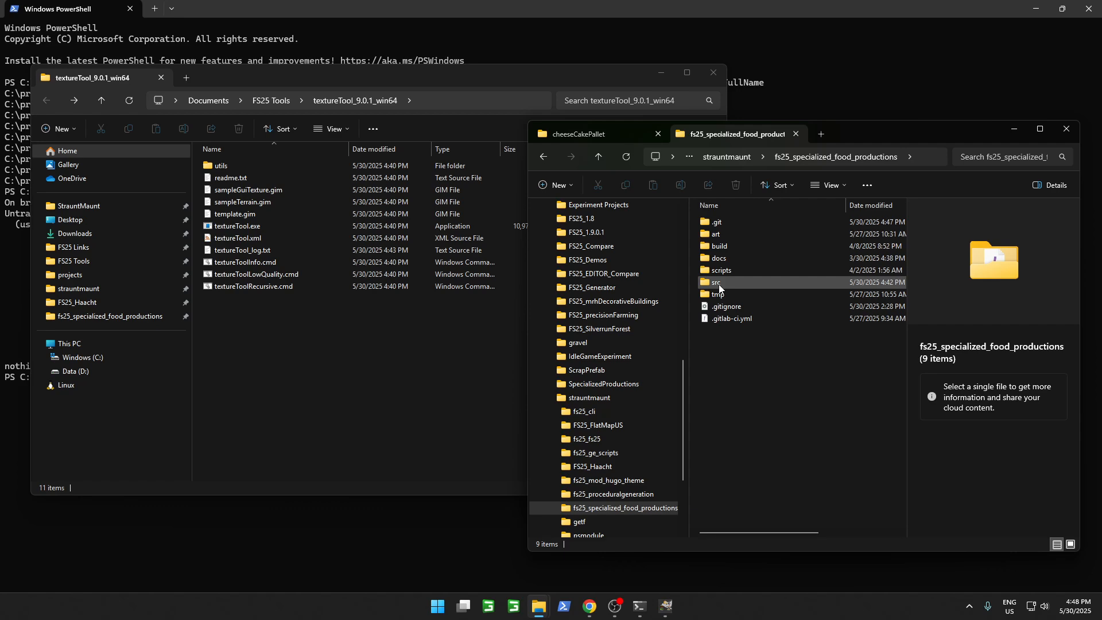
pyautogui.moveTo(718, 285); pyautogui.dragTo(268, 291)
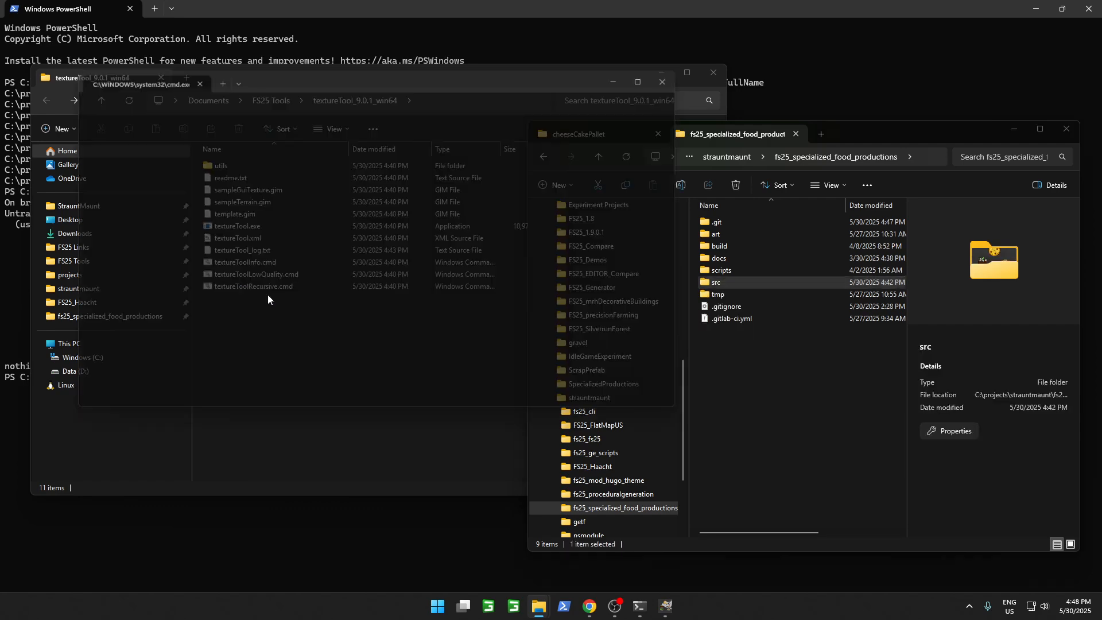
pyautogui.click(666, 73)
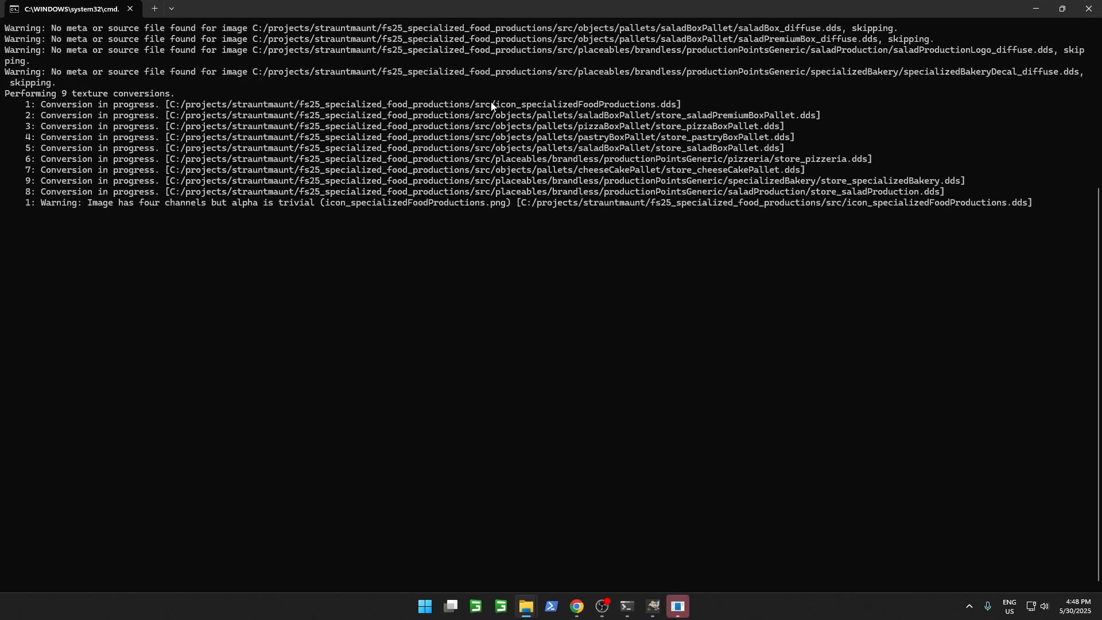
# Step: Review the list of DDS texture conversions and the skipped-file warnings in the console output
pyautogui.moveTo(491, 105); pyautogui.dragTo(872, 192)
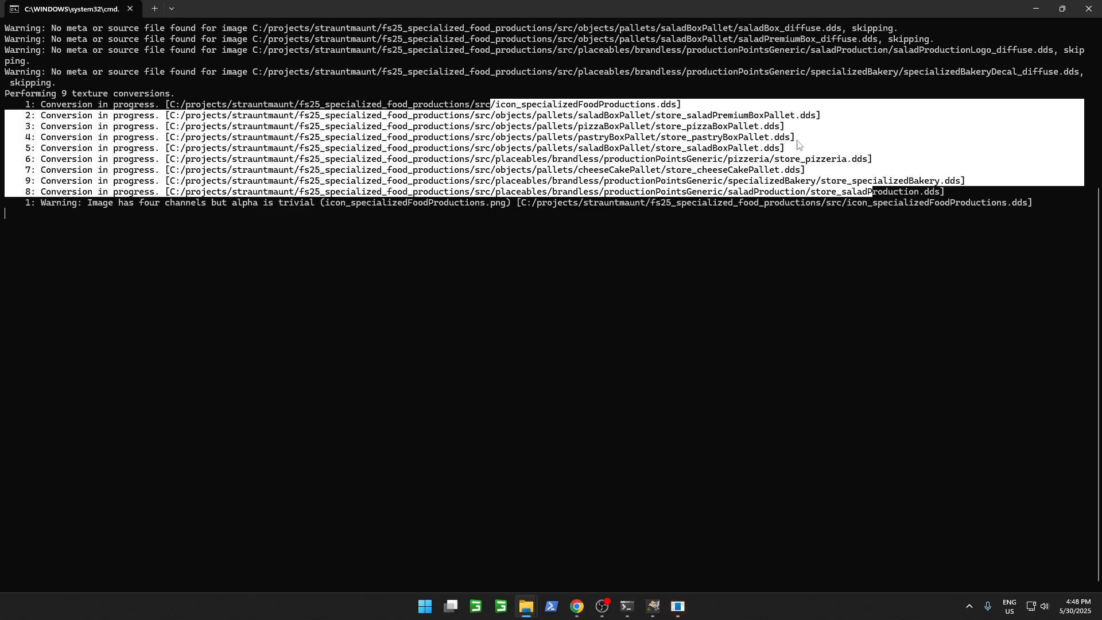
pyautogui.click(566, 272)
pyautogui.scroll(4, 674, 278)
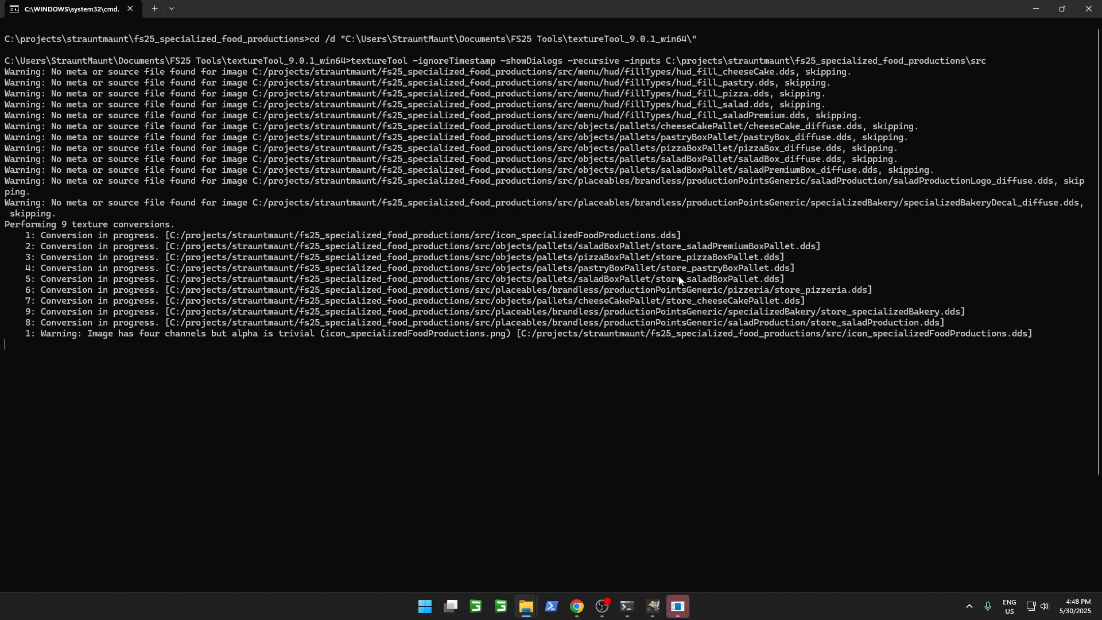
# Step: Check the alpha channel warning for icon_specializedFoodProductions.png in the console and dismiss the TextureTool completion message
pyautogui.click(678, 609)
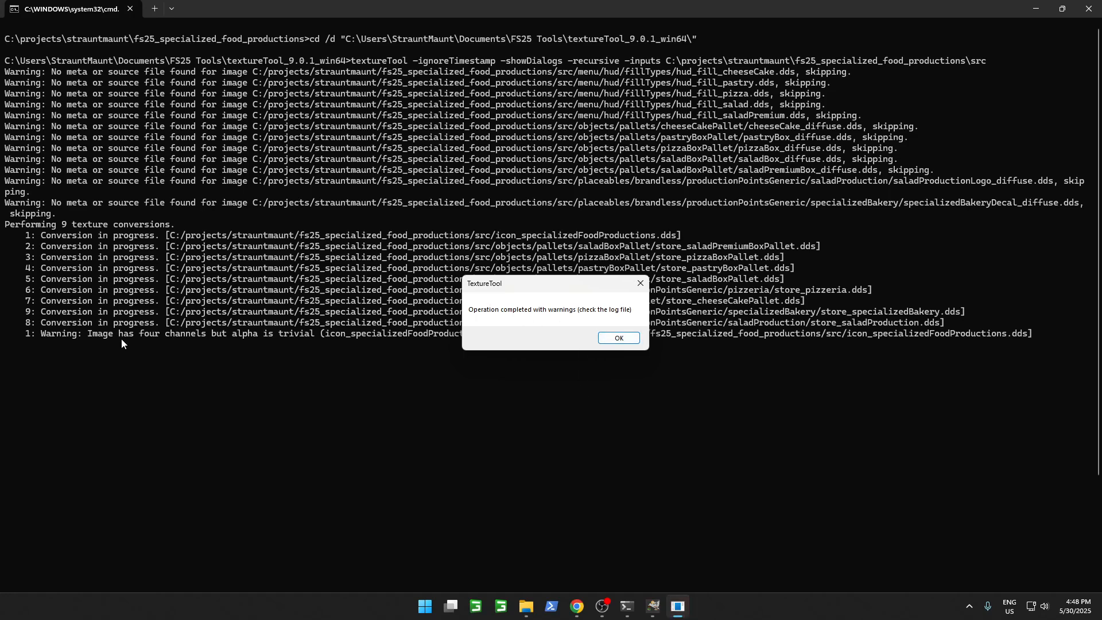
pyautogui.moveTo(51, 334); pyautogui.dragTo(1021, 373)
pyautogui.click(646, 376)
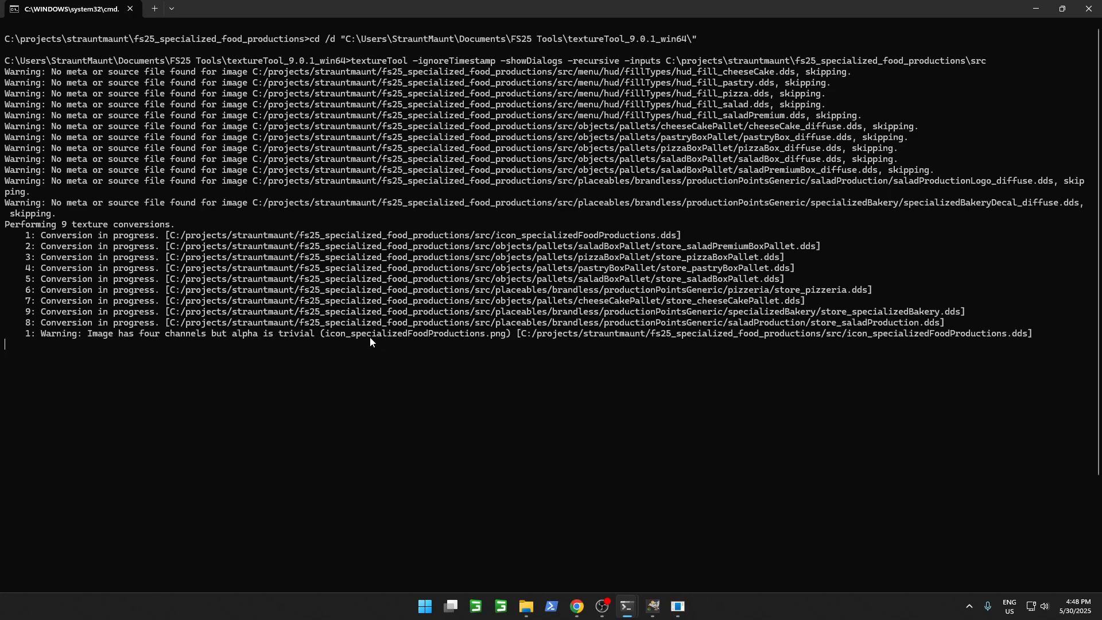
pyautogui.moveTo(376, 333); pyautogui.dragTo(508, 332)
pyautogui.click(493, 338)
pyautogui.click(677, 606)
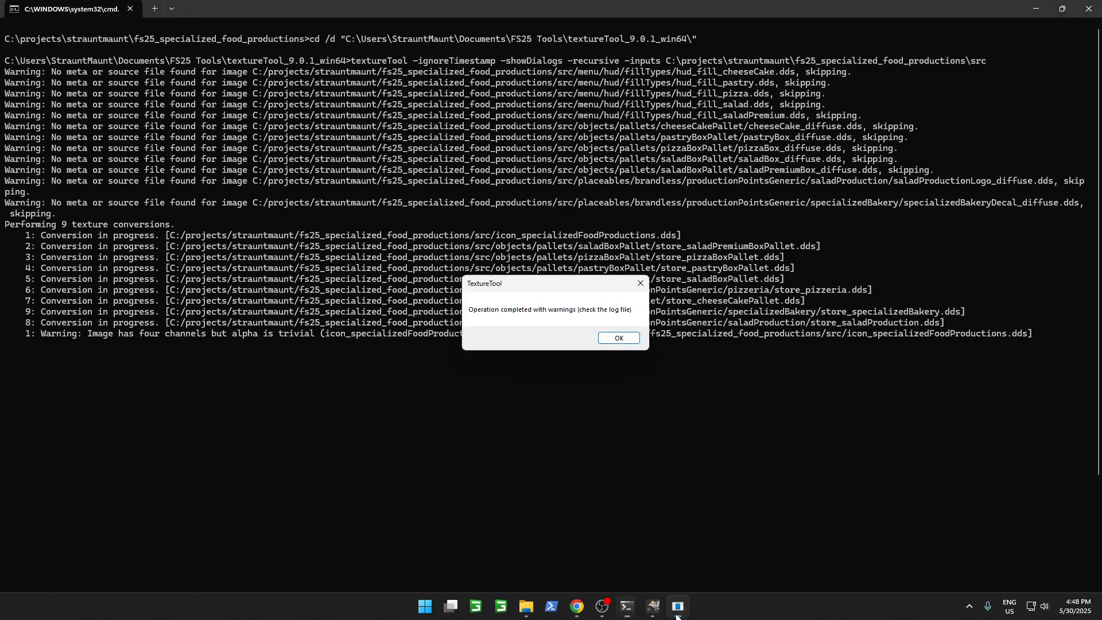
pyautogui.click(633, 343)
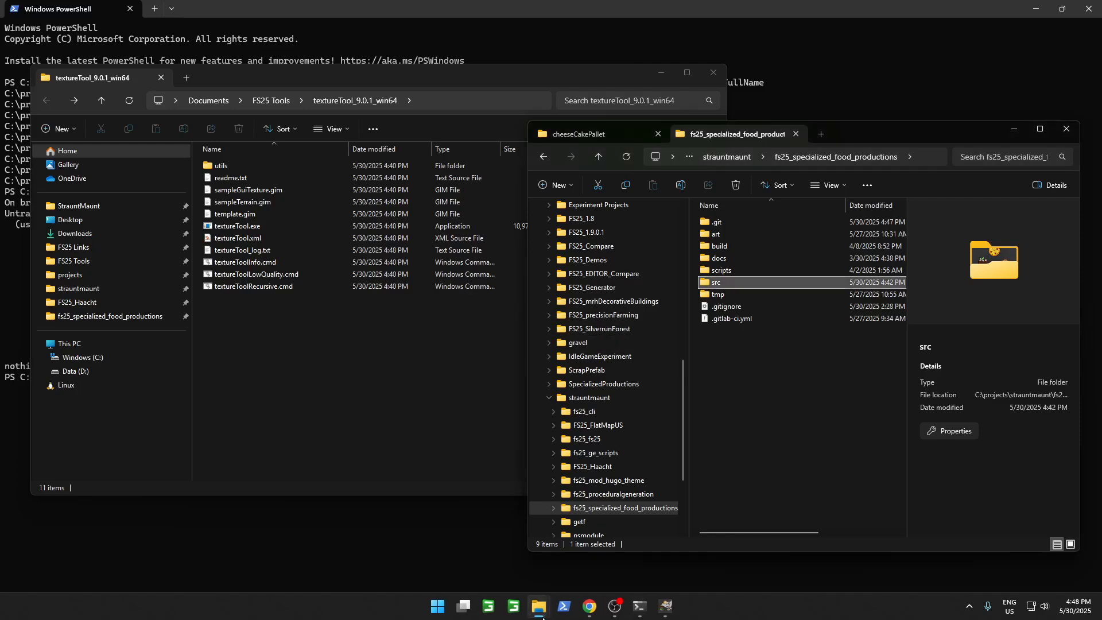
# Step: Run git status again in the PowerShell window and compare the untracked .dds and .gim files under src
pyautogui.moveTo(542, 616)
pyautogui.click(292, 552)
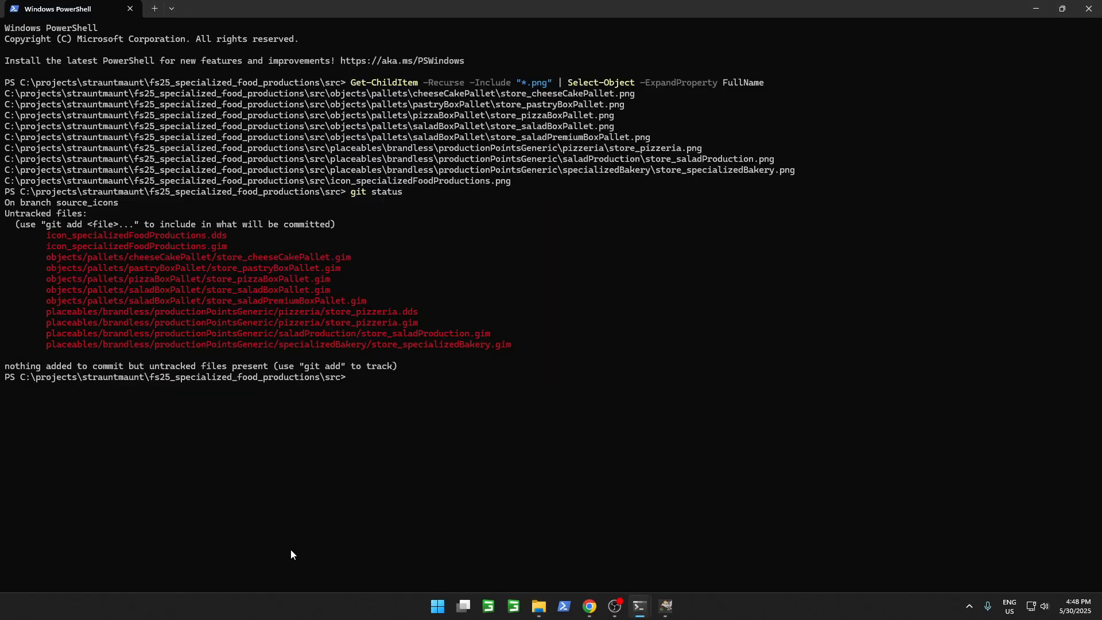
pyautogui.press('Up')
pyautogui.press('Return')
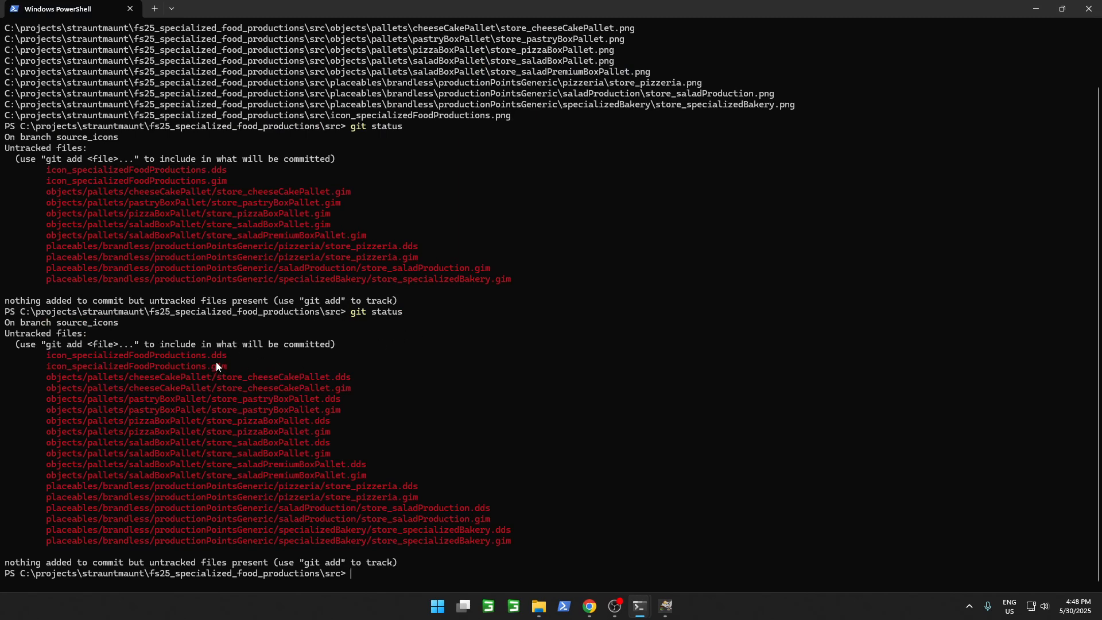
pyautogui.moveTo(209, 354); pyautogui.dragTo(225, 354)
pyautogui.moveTo(331, 388); pyautogui.dragTo(356, 389)
pyautogui.moveTo(538, 606)
pyautogui.moveTo(208, 355)
pyautogui.mouseDown()
pyautogui.moveTo(174, 365)
pyautogui.moveTo(225, 360)
pyautogui.mouseUp()
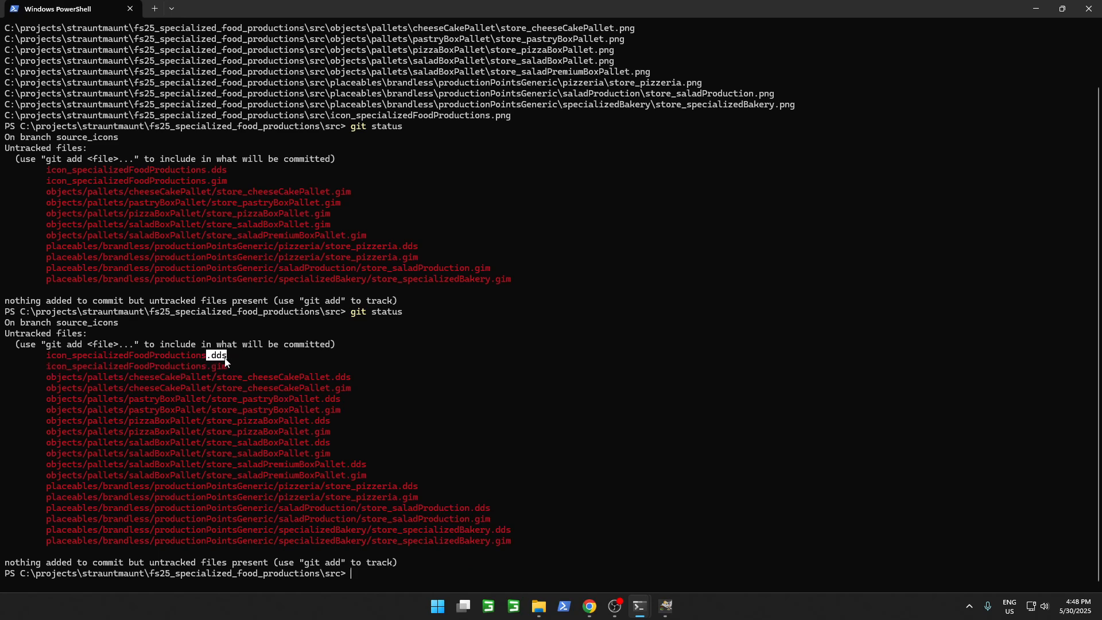
pyautogui.click(409, 406)
# Step: Bring the textureTool_9.0.1_win64 File Explorer window back to the front
pyautogui.moveTo(539, 606)
pyautogui.moveTo(490, 540)
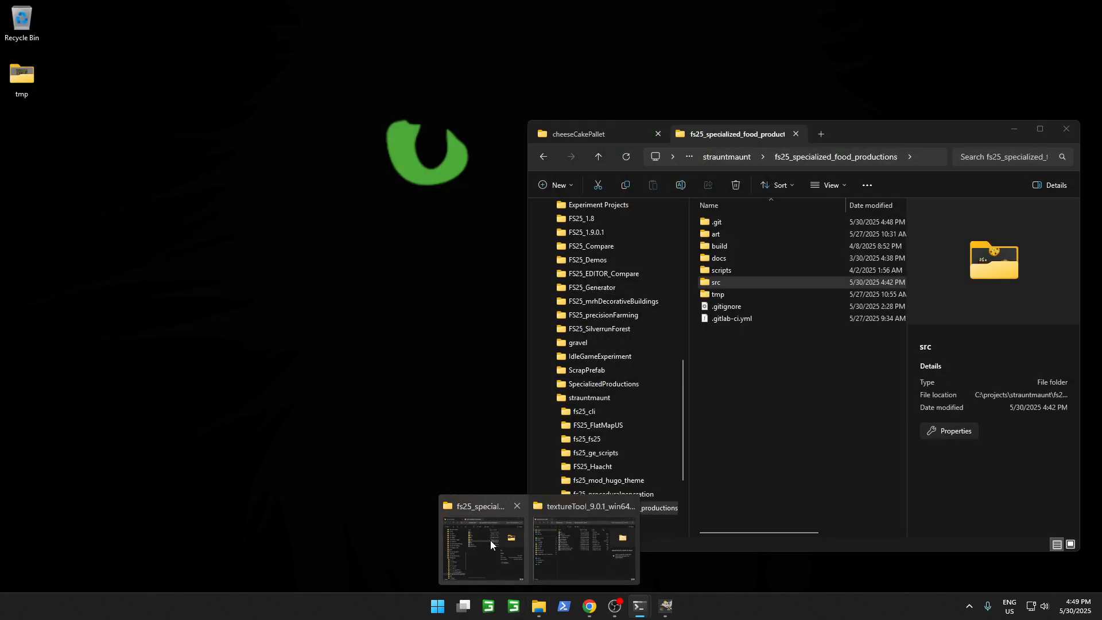
pyautogui.click(573, 552)
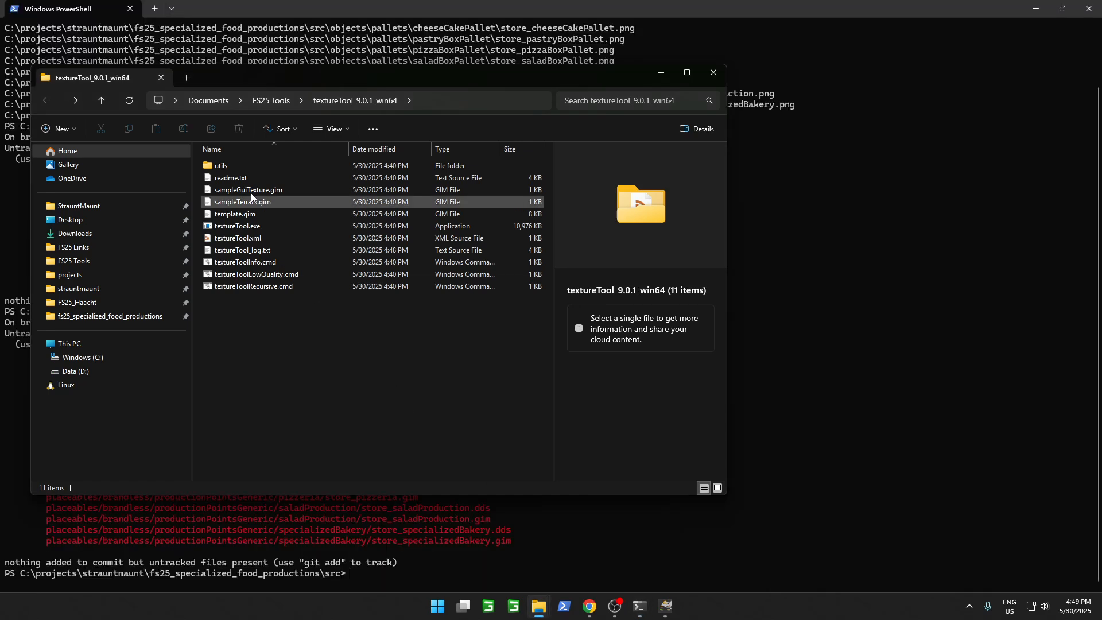